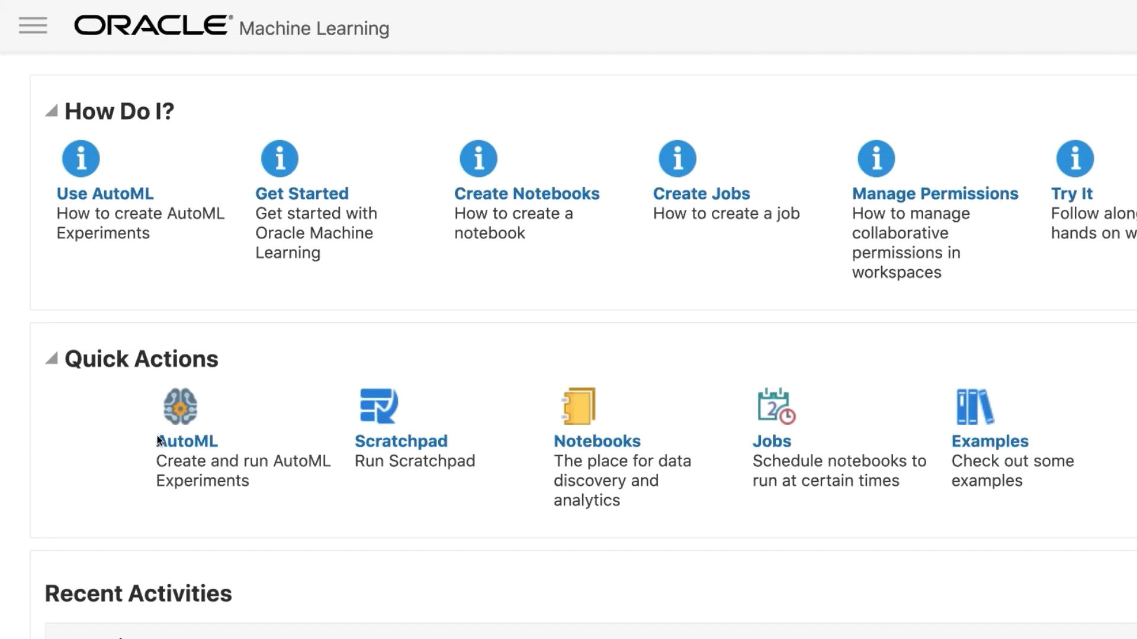
# Go to the AutoML experiments list and begin creating a new experiment.
pyautogui.click(32, 28)
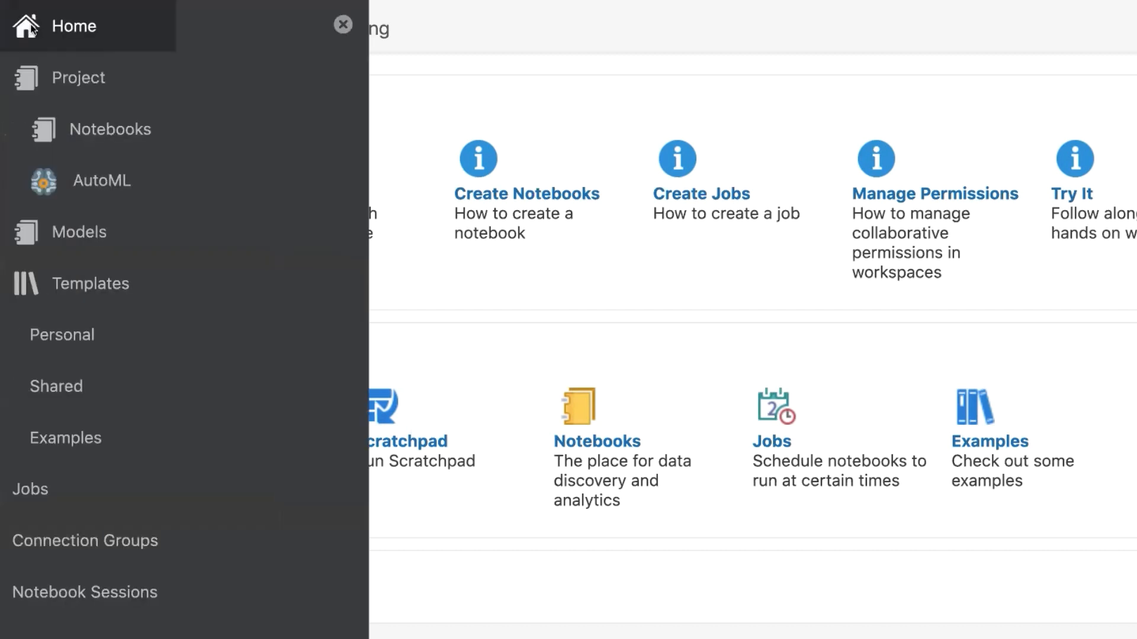
pyautogui.click(108, 181)
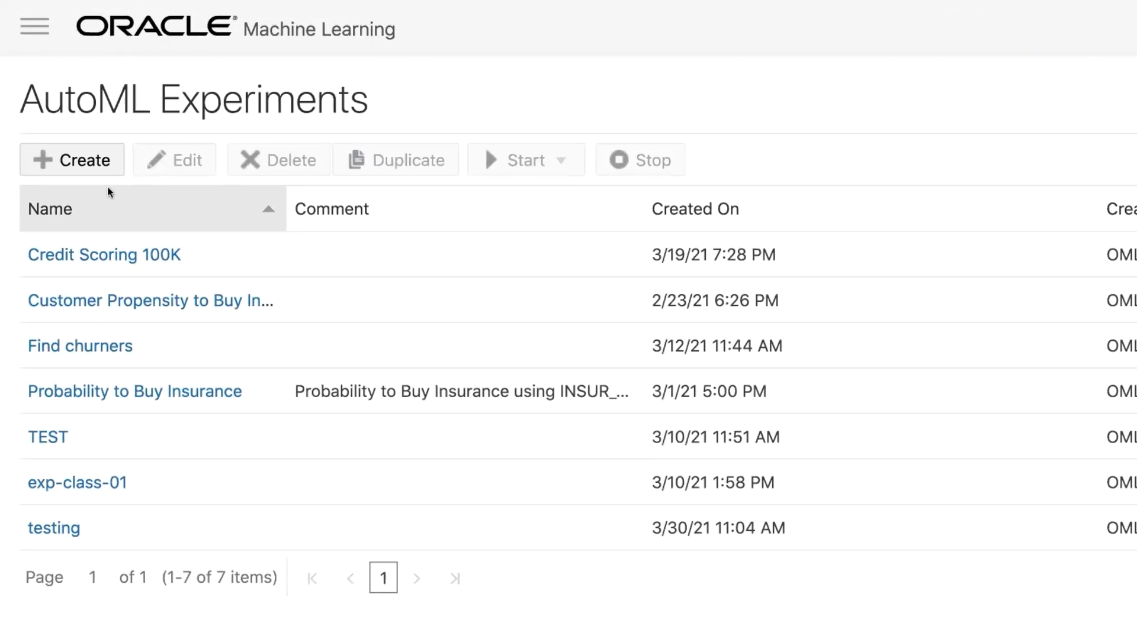
pyautogui.click(82, 161)
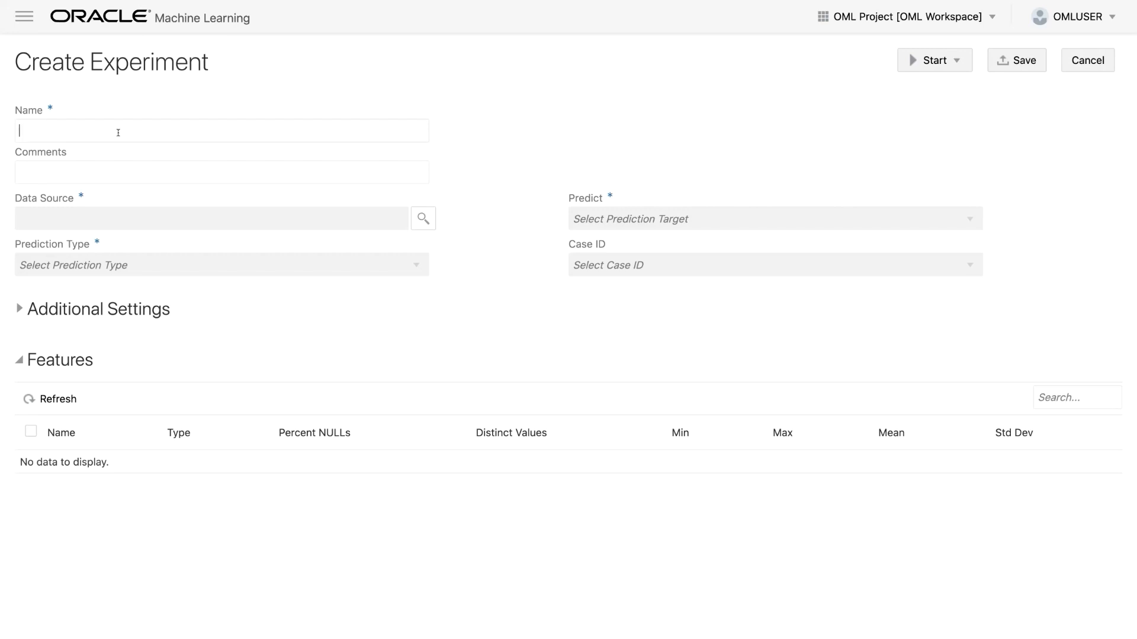
# Name the experiment "Office Hours Experiment" and enter "Affinity Card" as its comment.
pyautogui.click(119, 132)
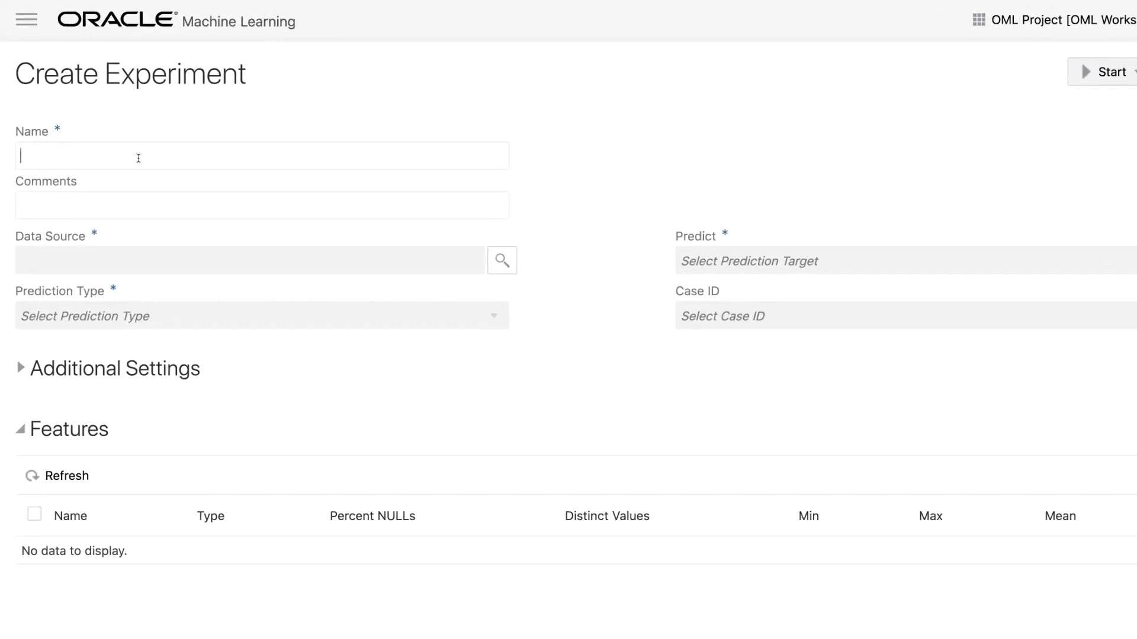
pyautogui.write('Office Hou')
pyautogui.write('rs ')
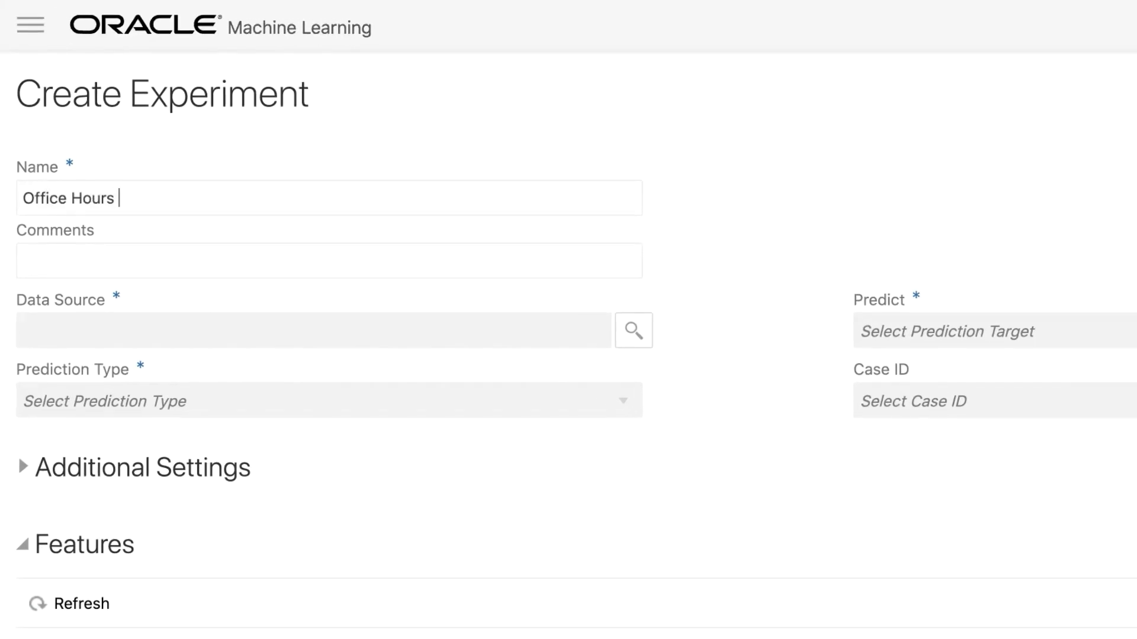
pyautogui.write('Experiment')
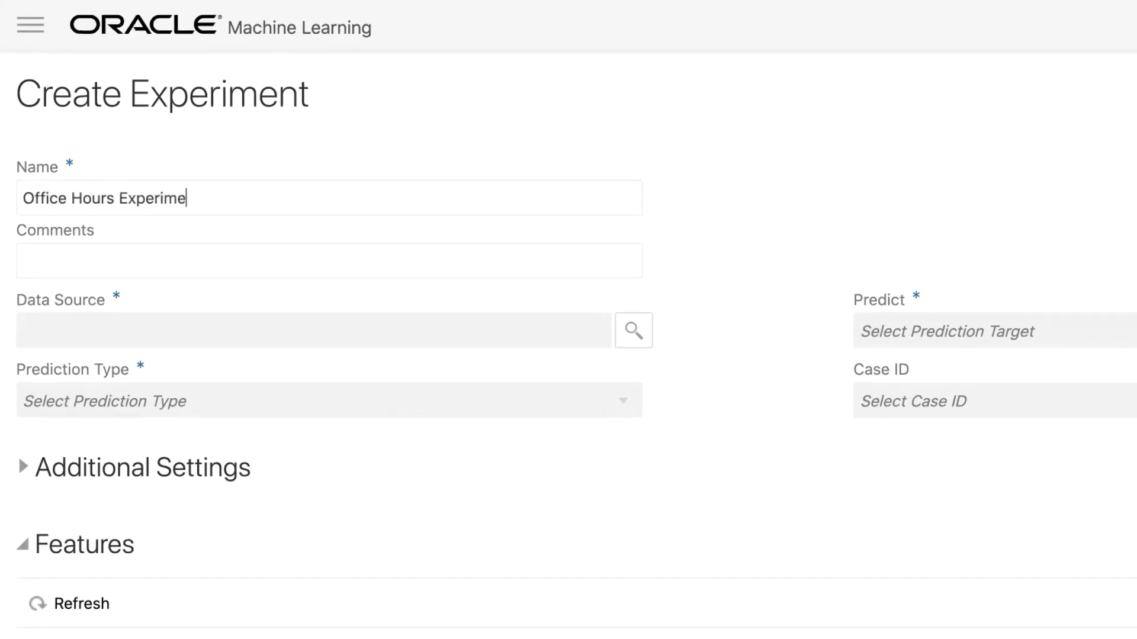
pyautogui.click(283, 255)
pyautogui.write('Affinity Cars')
pyautogui.press('BackSpace')
pyautogui.write('d')
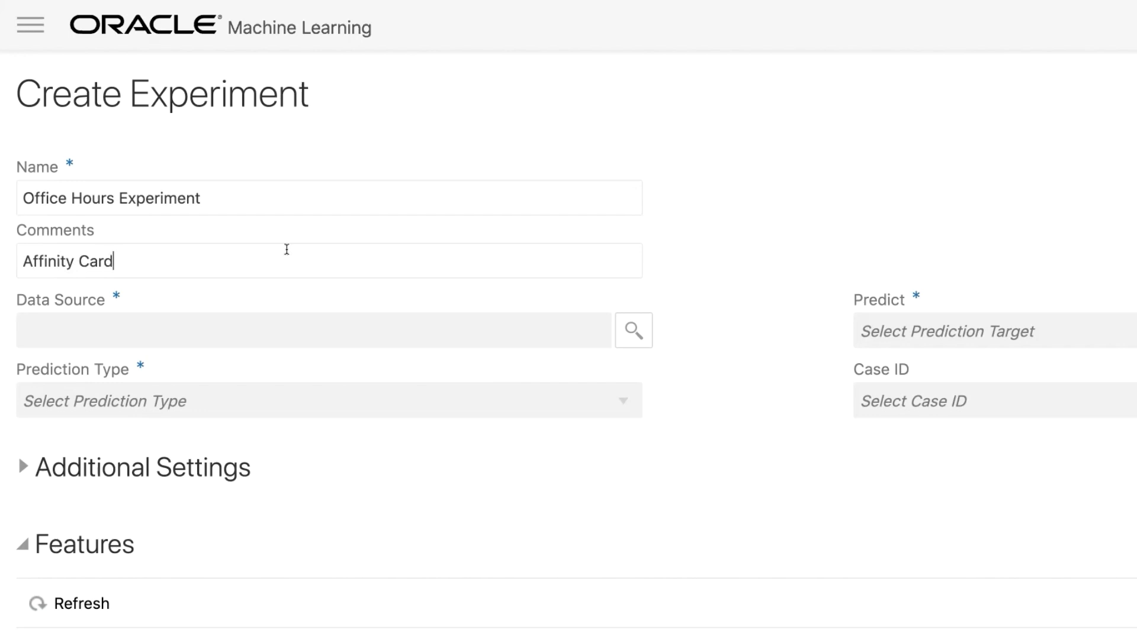
# Choose the CUSTOMERS360 table from the OMLUSER schema as the data source and look over its feature list.
pyautogui.click(634, 331)
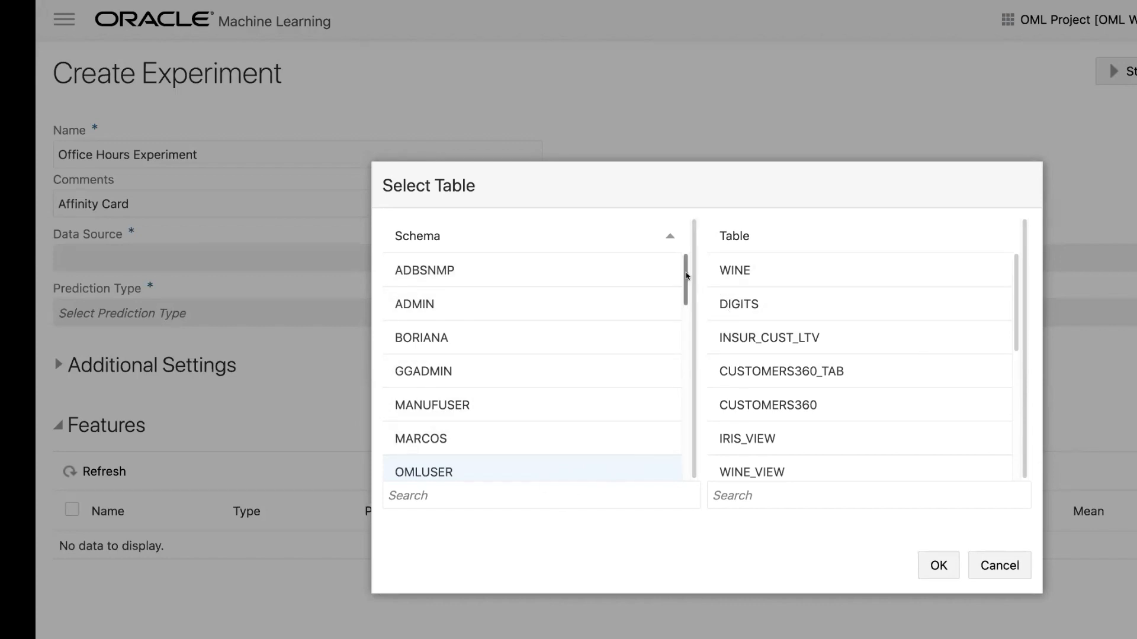
pyautogui.scroll(-3, 687, 284)
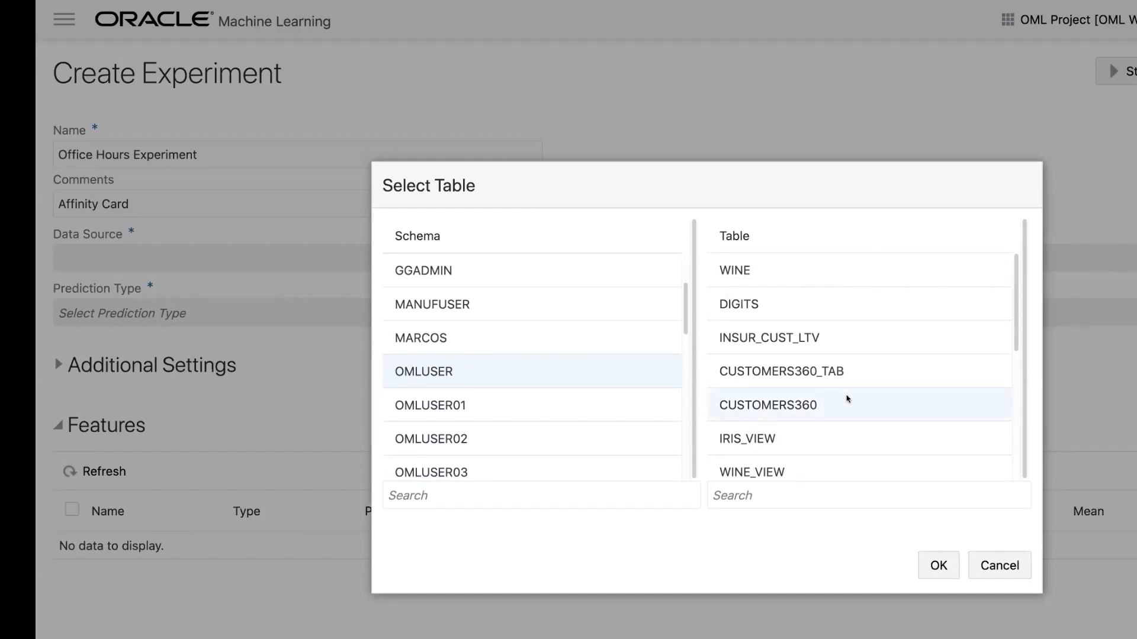
pyautogui.click(937, 565)
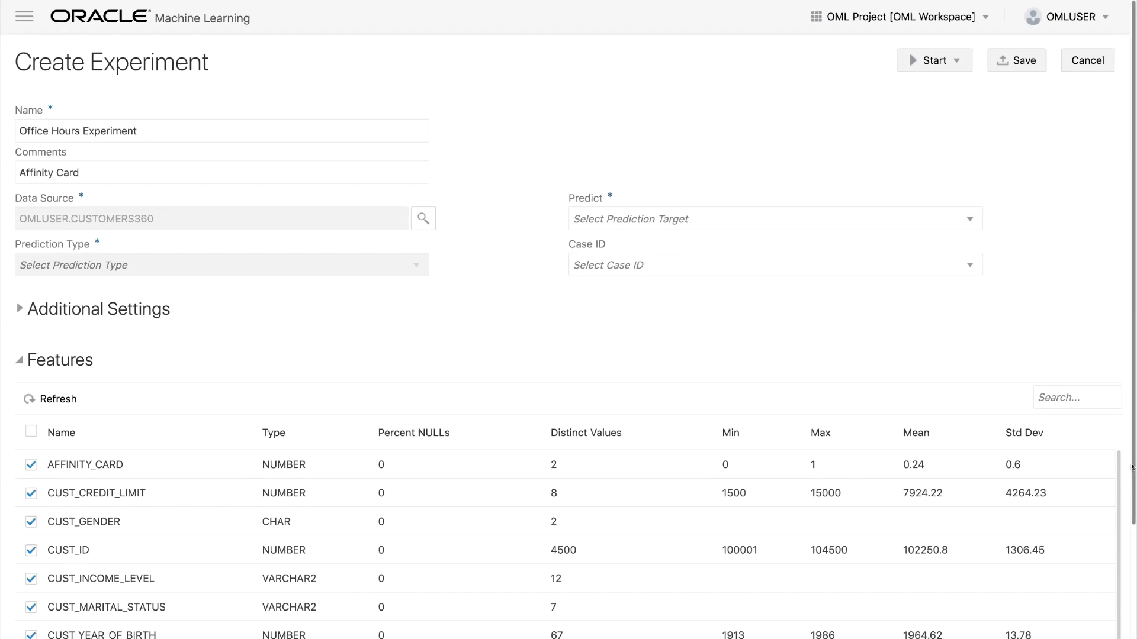
pyautogui.scroll(-3, 1131, 538)
pyautogui.scroll(-1, 1132, 571)
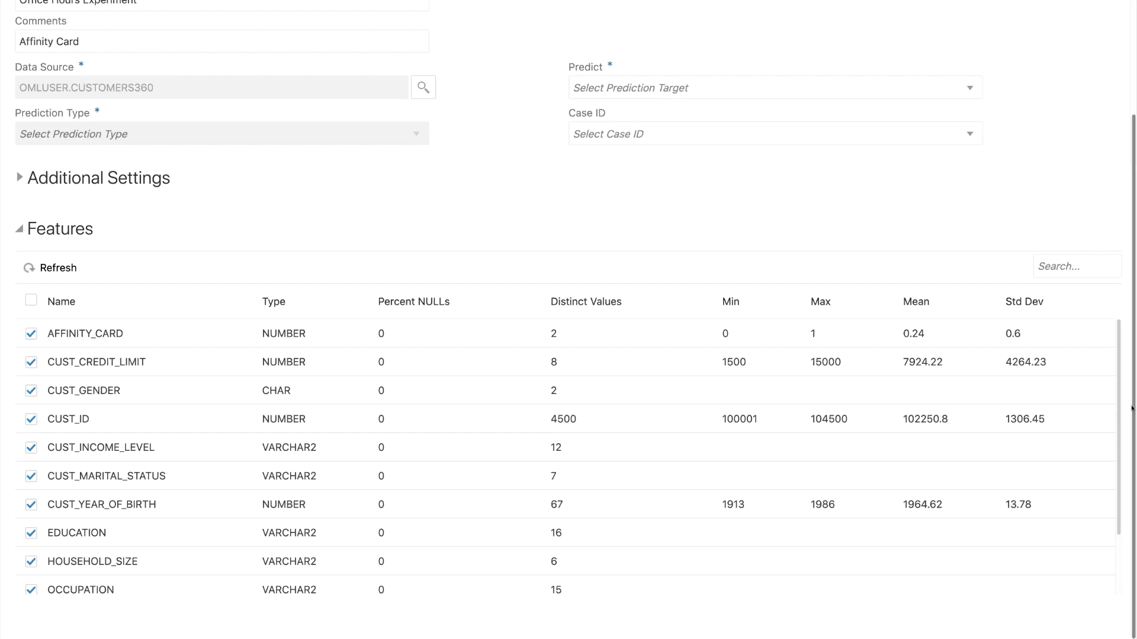
pyautogui.scroll(3, 1126, 326)
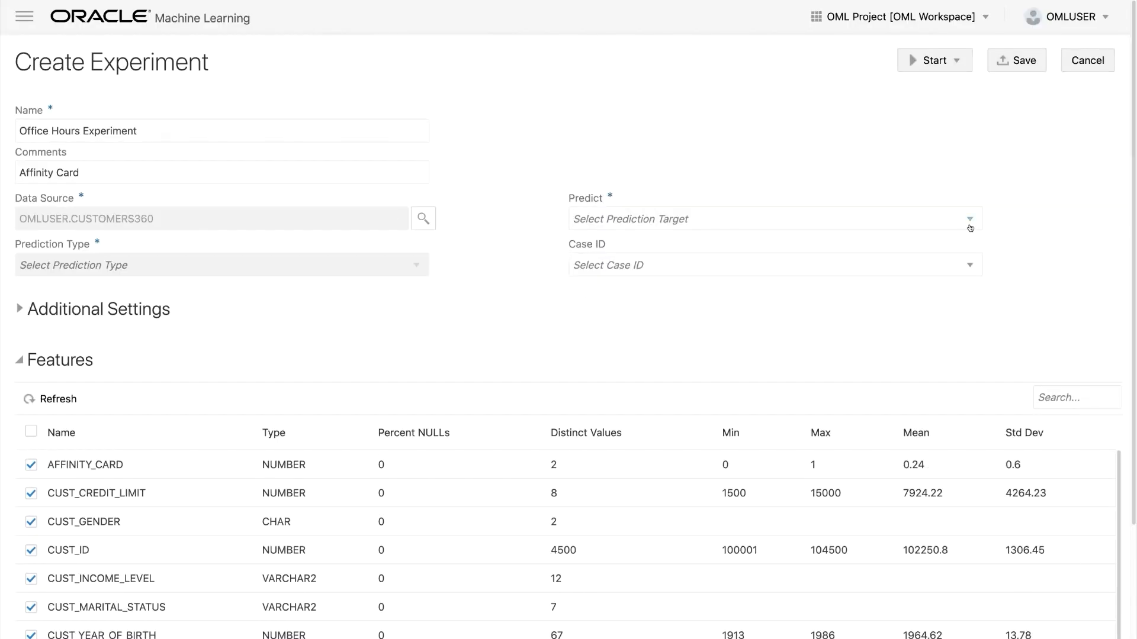
# Set the prediction target to AFFINITY_CARD and the case ID to CUST_ID.
pyautogui.click(970, 220)
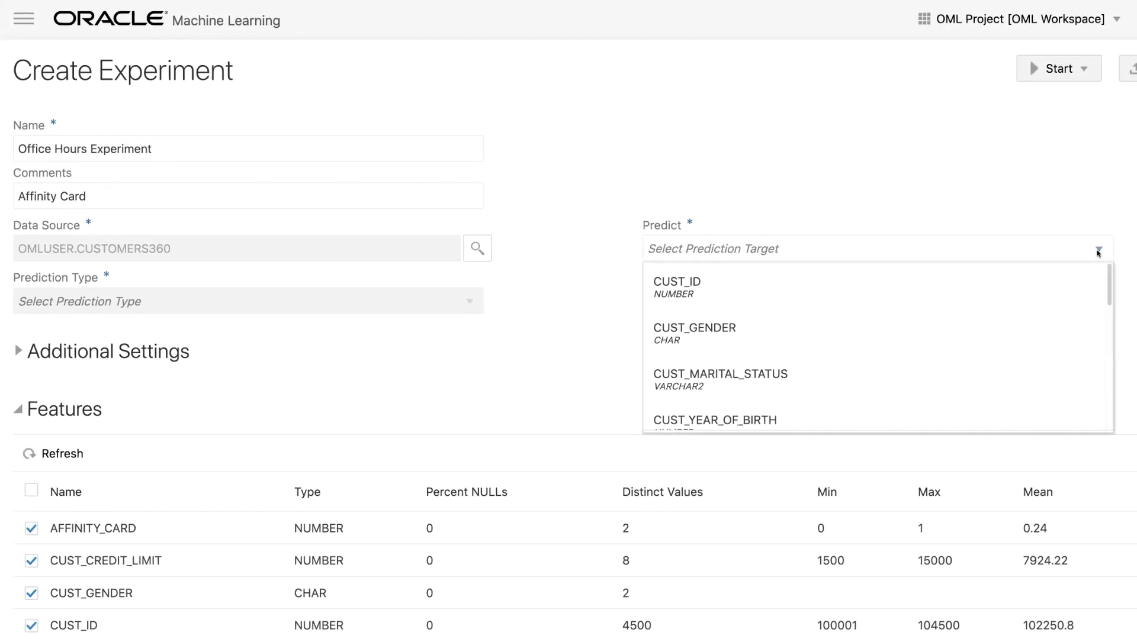
pyautogui.moveTo(1109, 283); pyautogui.dragTo(1107, 358)
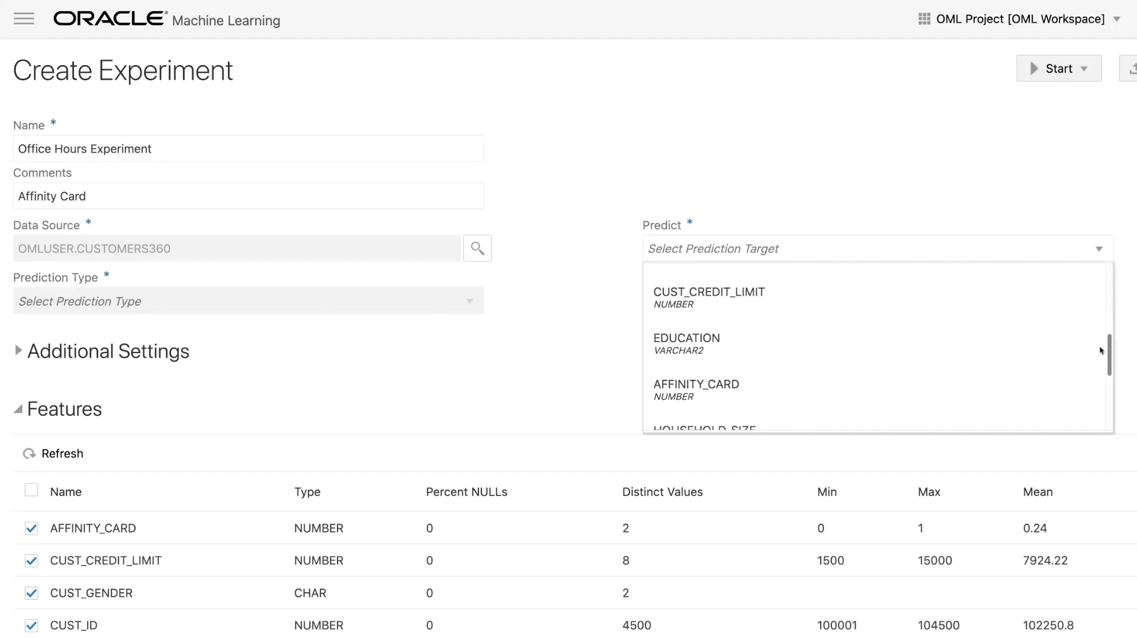
pyautogui.click(846, 402)
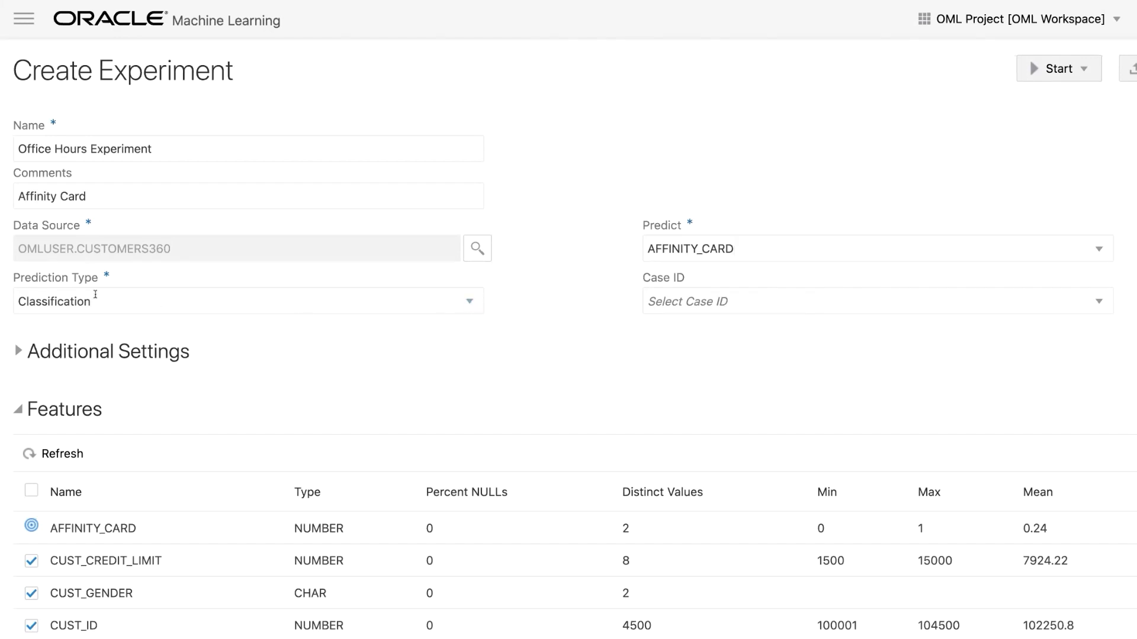
pyautogui.click(471, 303)
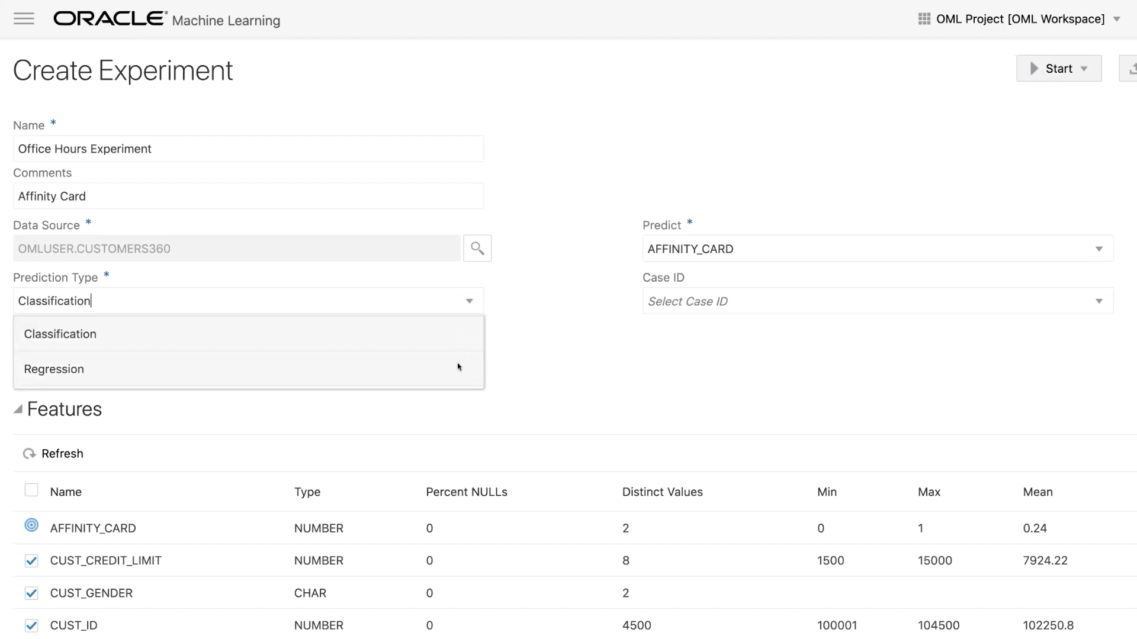
pyautogui.click(537, 319)
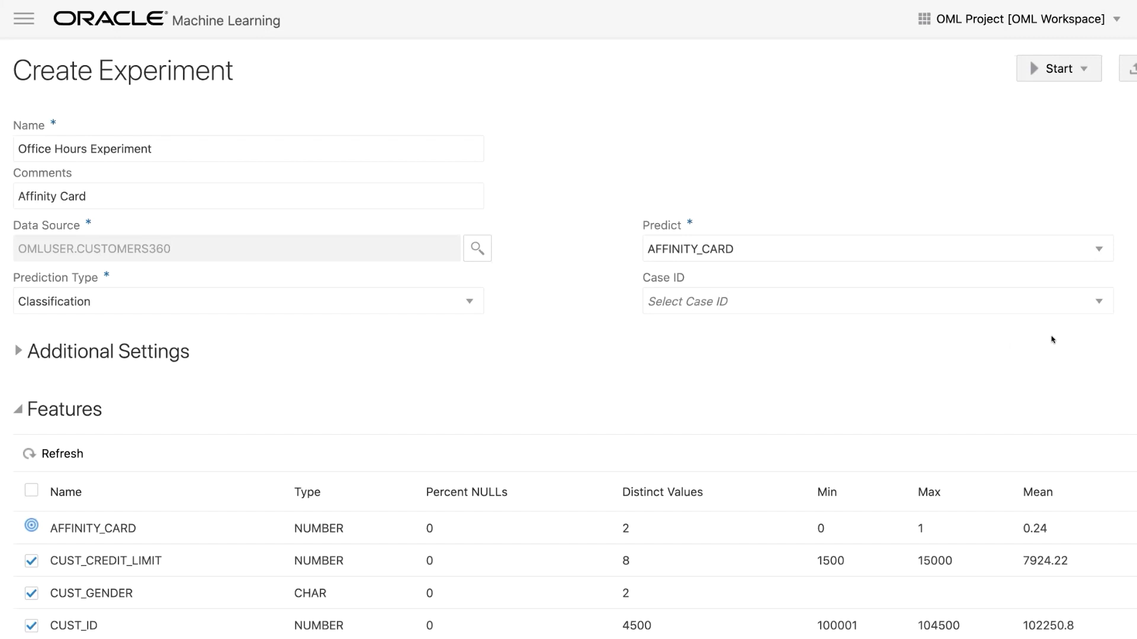
pyautogui.click(1098, 302)
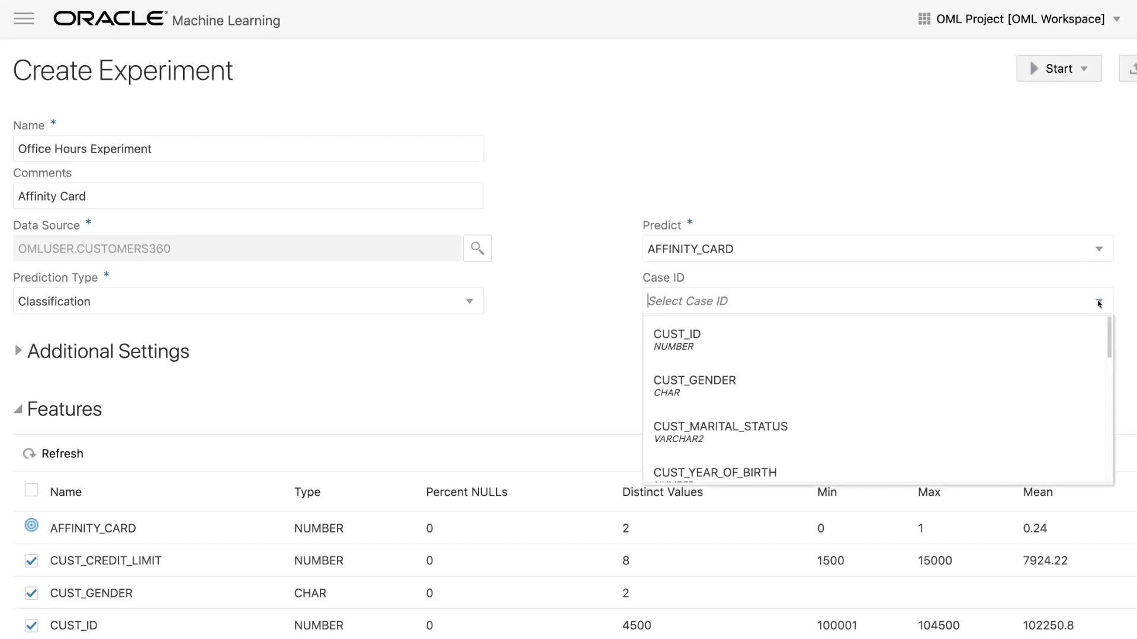
pyautogui.click(783, 347)
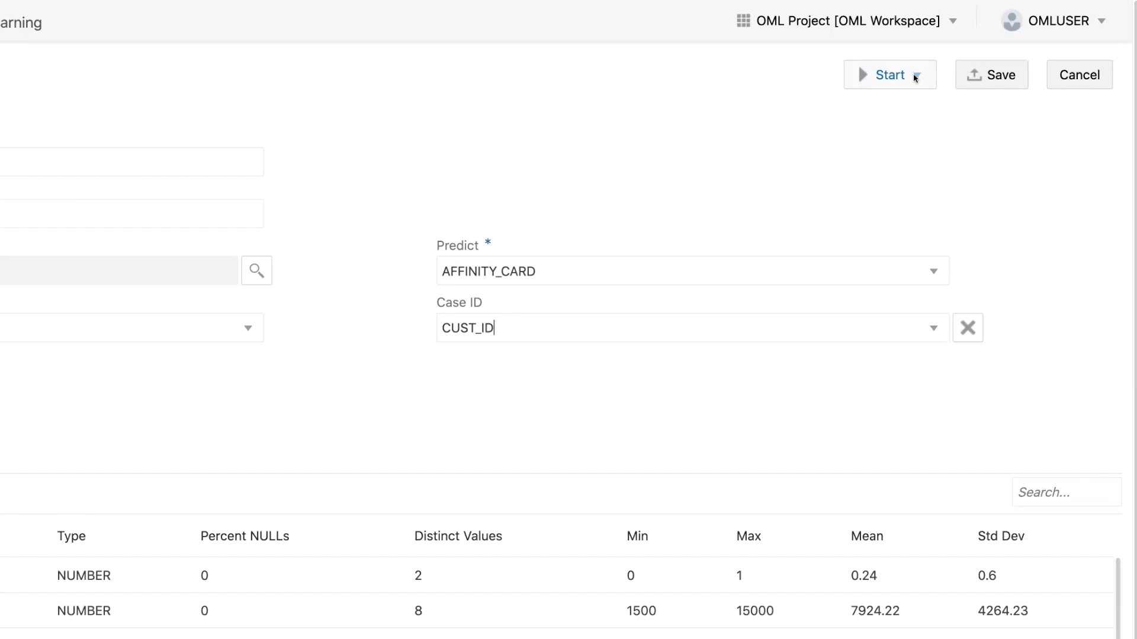
# In the additional settings, set the maximum top models to 2 and the database service level to Medium.
pyautogui.click(915, 77)
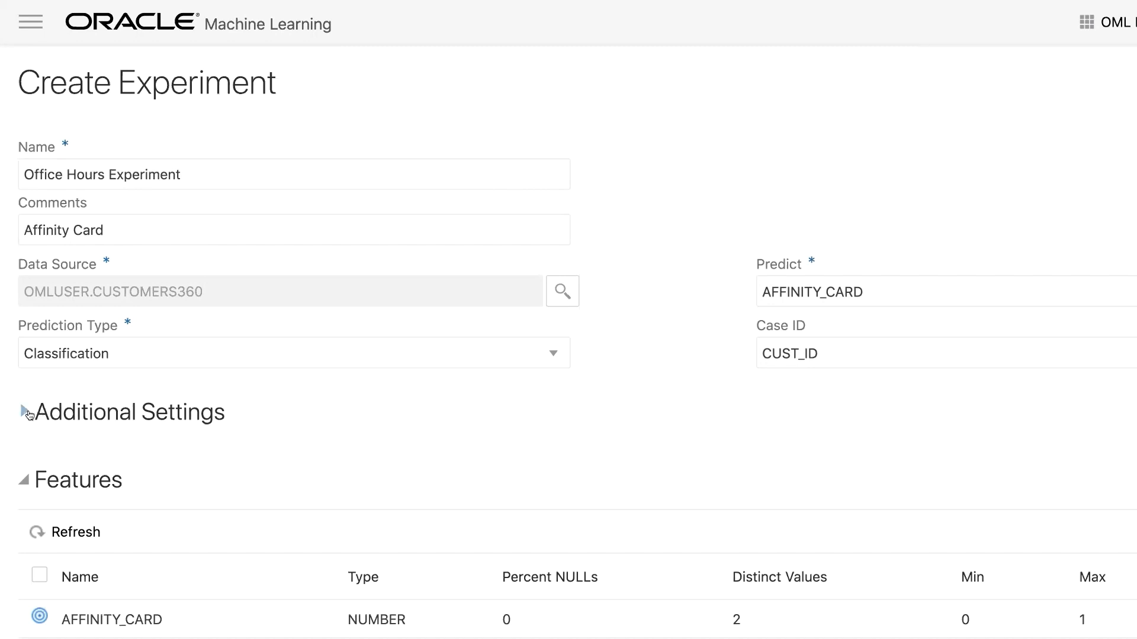
pyautogui.click(26, 413)
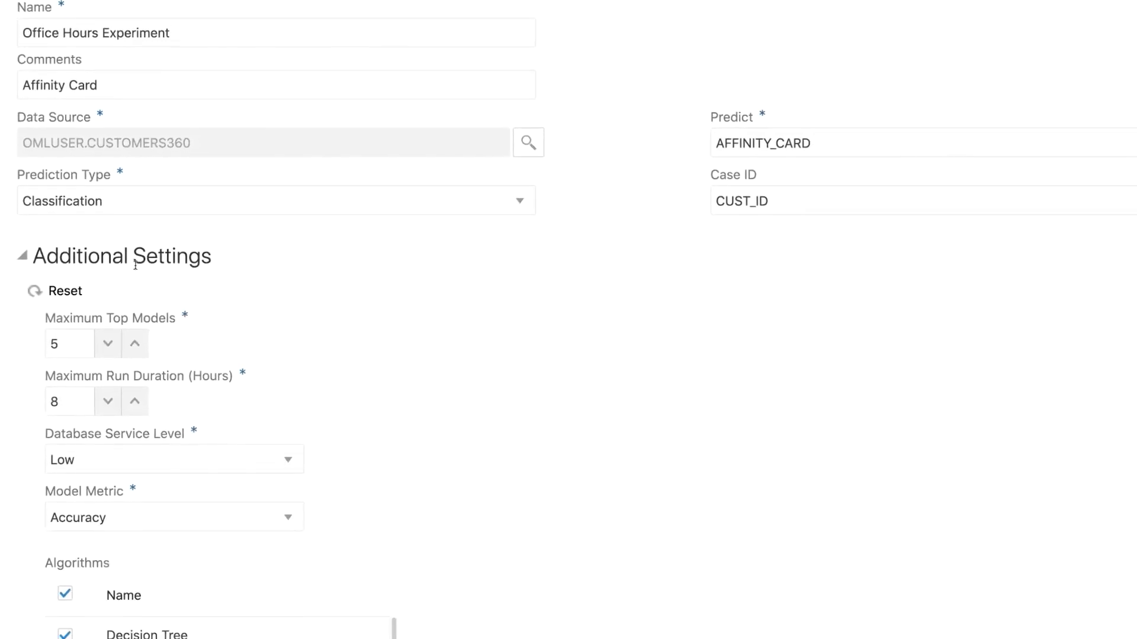
pyautogui.scroll(-2, 436, 288)
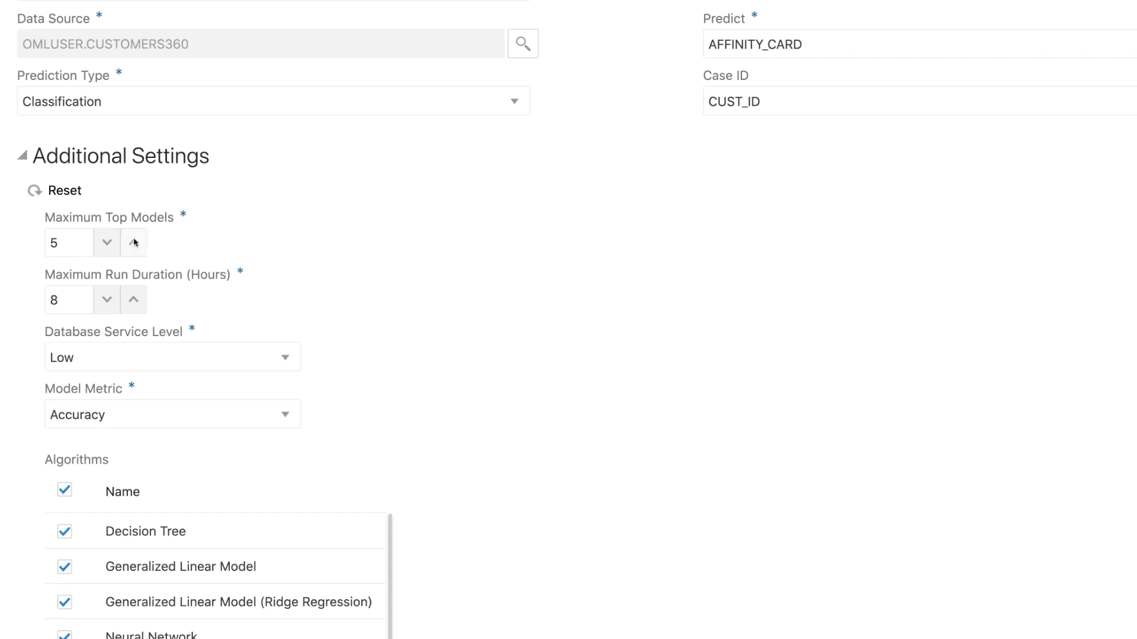
pyautogui.click(107, 242)
pyautogui.click(107, 243)
pyautogui.click(283, 362)
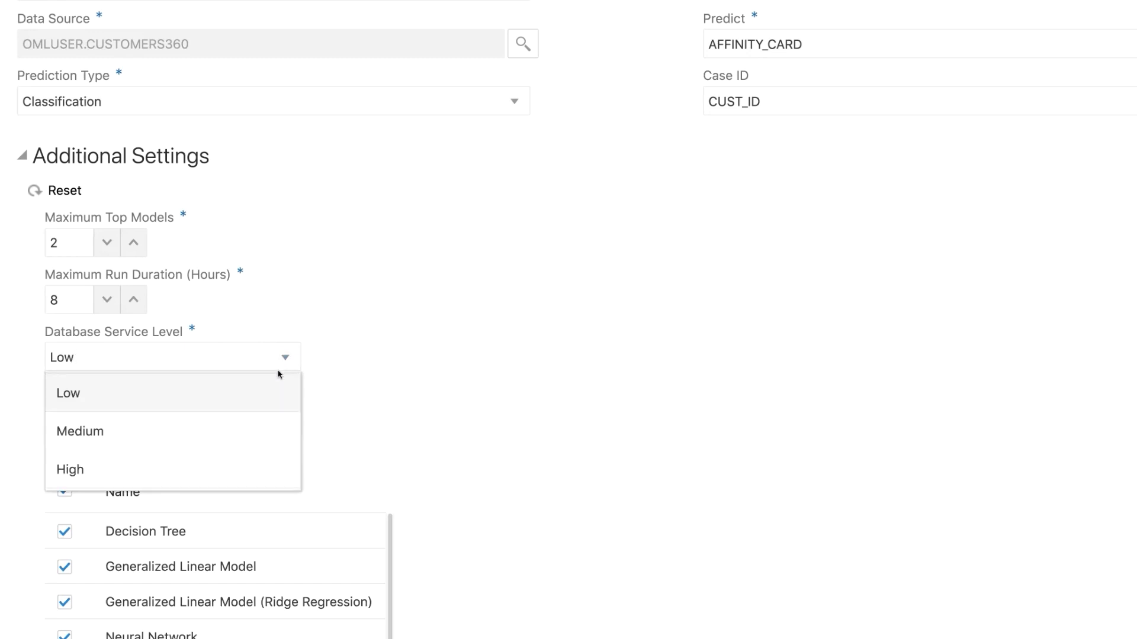
pyautogui.click(254, 433)
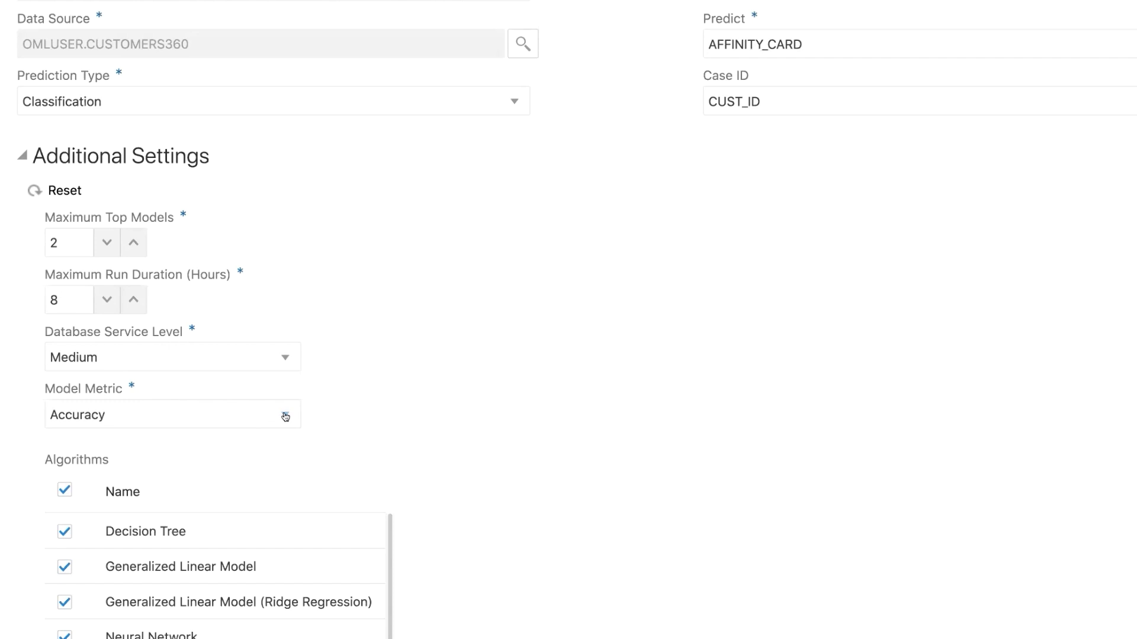
# Review the available model metric options and the algorithm list in the additional settings.
pyautogui.scroll(-3, 285, 409)
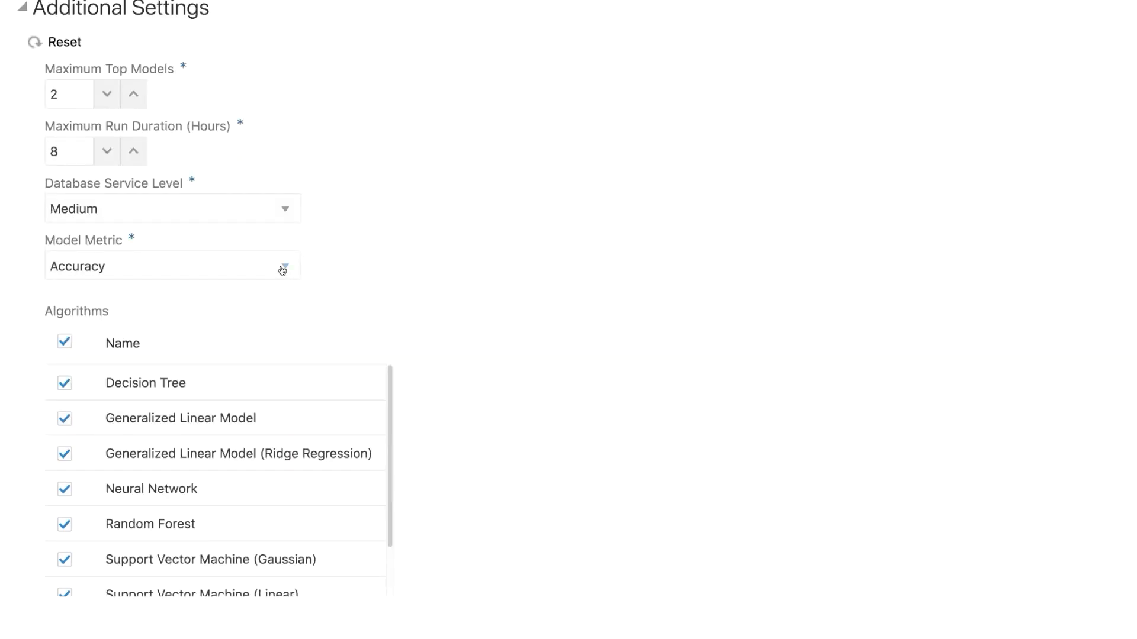
pyautogui.click(285, 268)
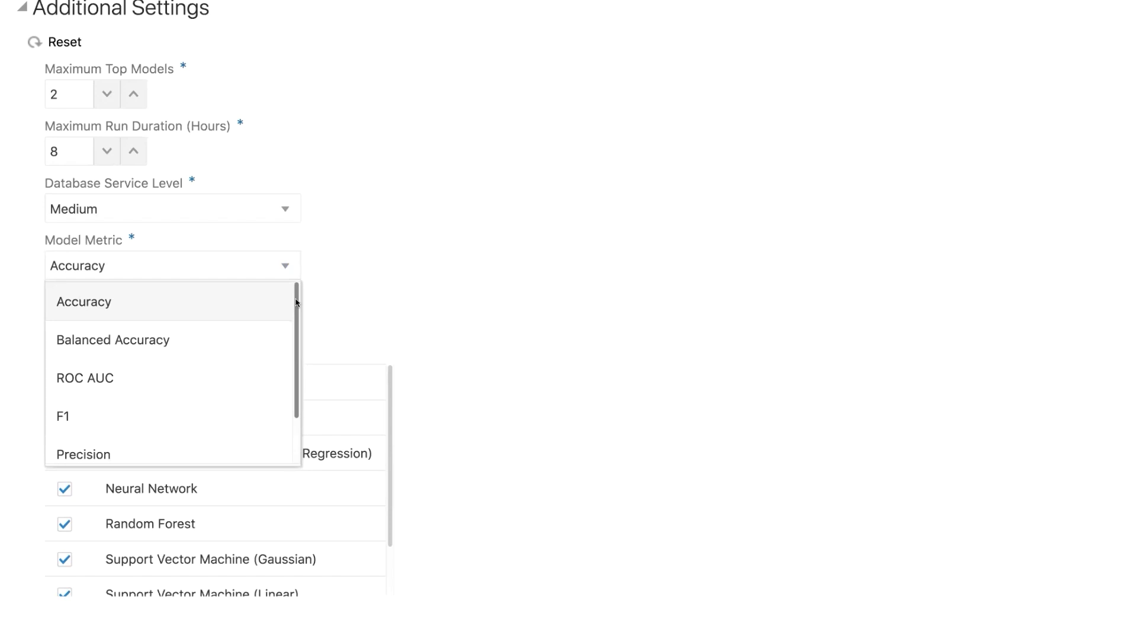
pyautogui.scroll(-2, 298, 303)
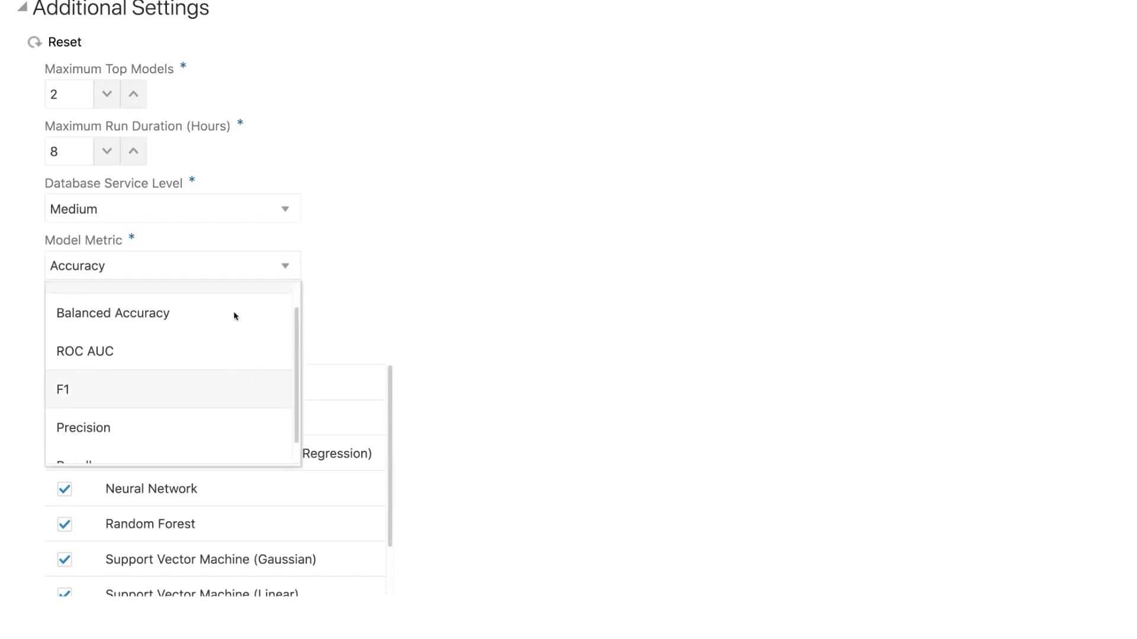
pyautogui.click(356, 219)
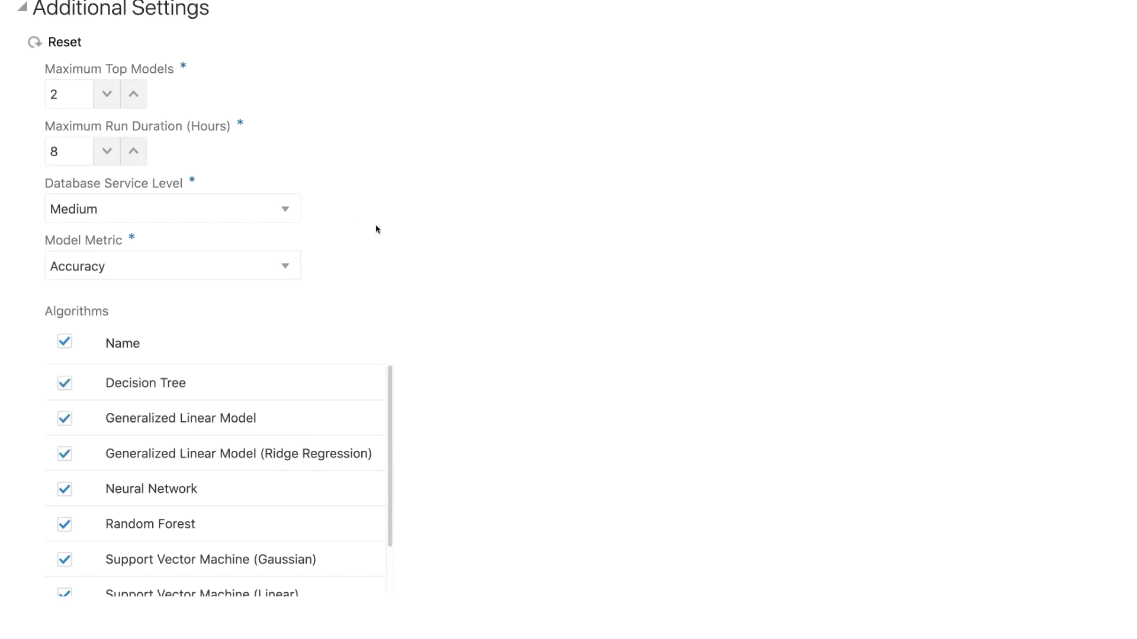
pyautogui.scroll(4, 506, 238)
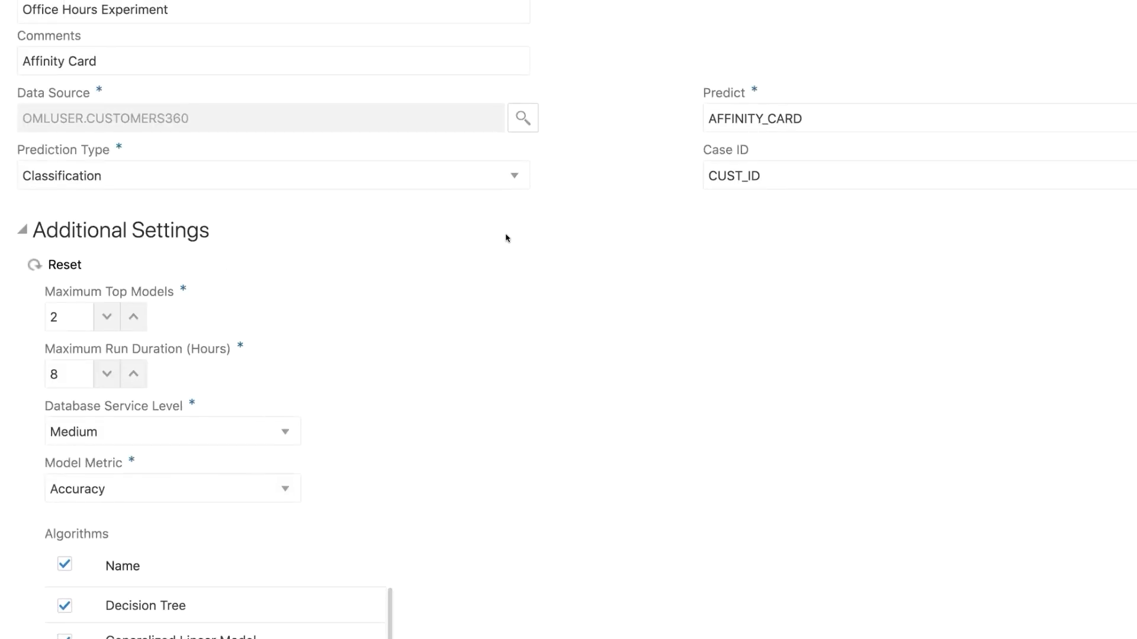
# Collapse the additional settings, run the experiment in Faster Results mode and show its detailed progress beside the leader board.
pyautogui.click(22, 231)
pyautogui.click(932, 59)
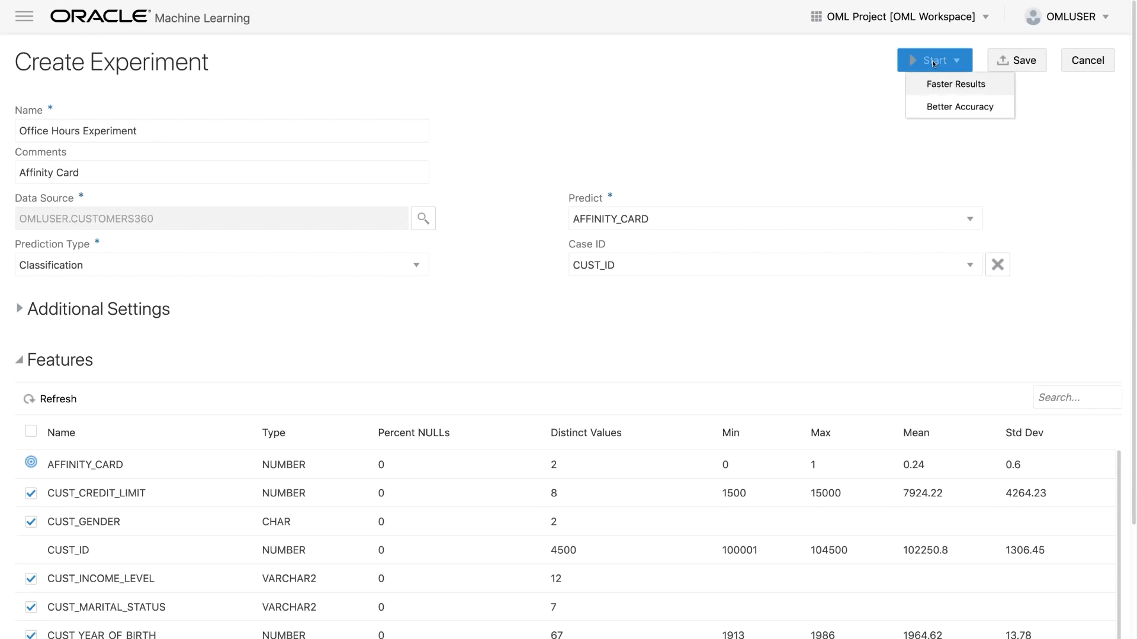
pyautogui.click(950, 87)
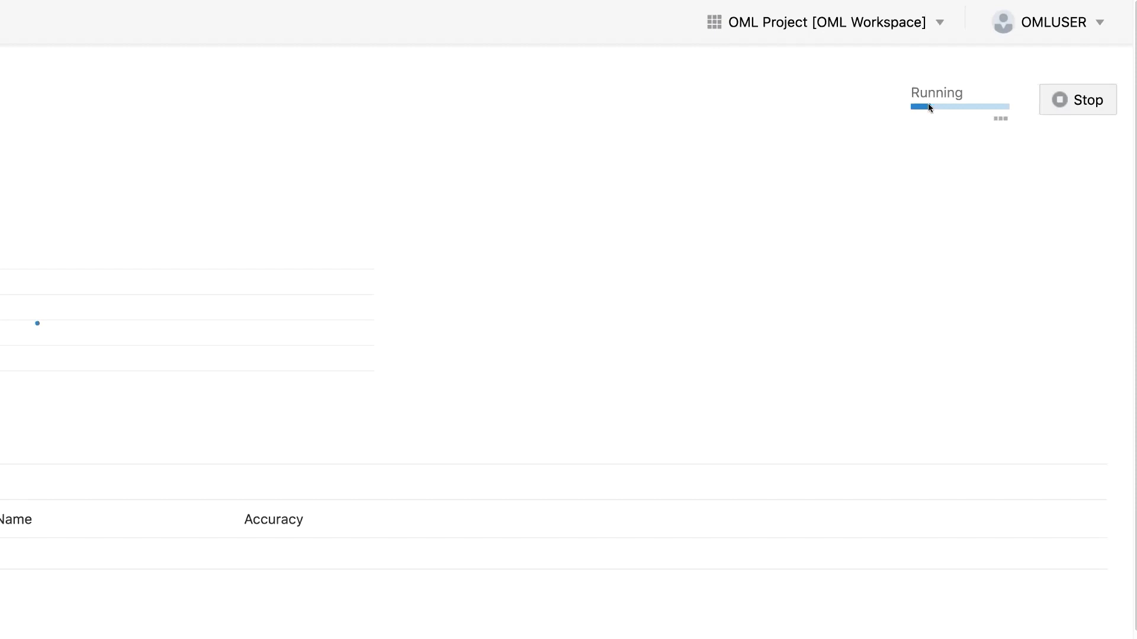
pyautogui.click(1000, 119)
pyautogui.moveTo(1012, 250); pyautogui.dragTo(943, 152)
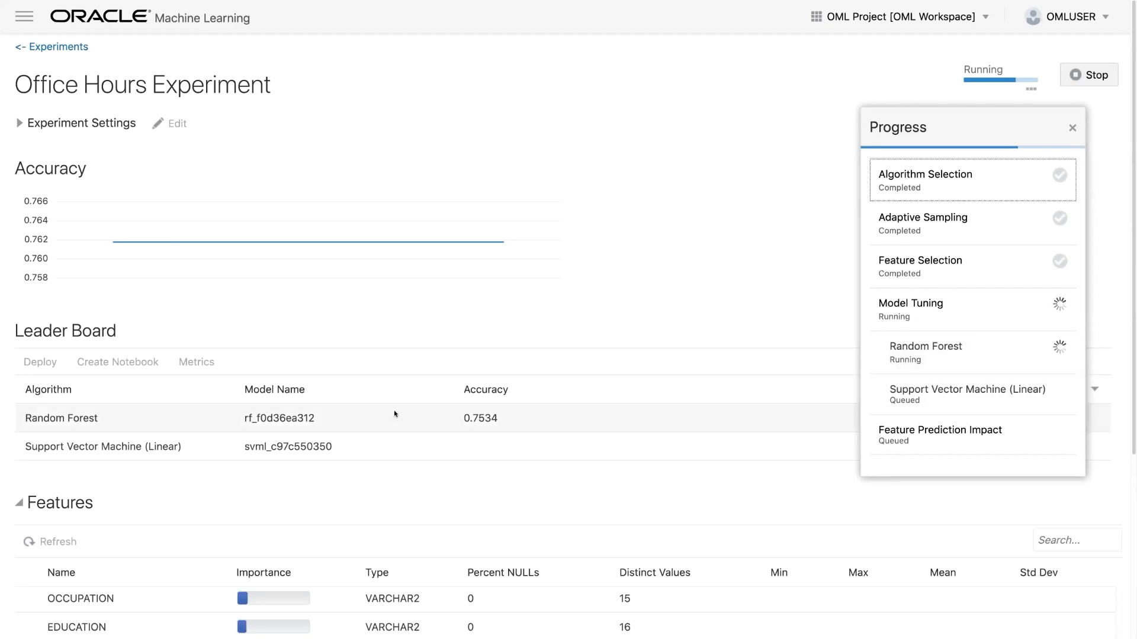
# Open the existing Probability to Buy Insurance experiment and examine its leader board and feature importance.
pyautogui.click(31, 50)
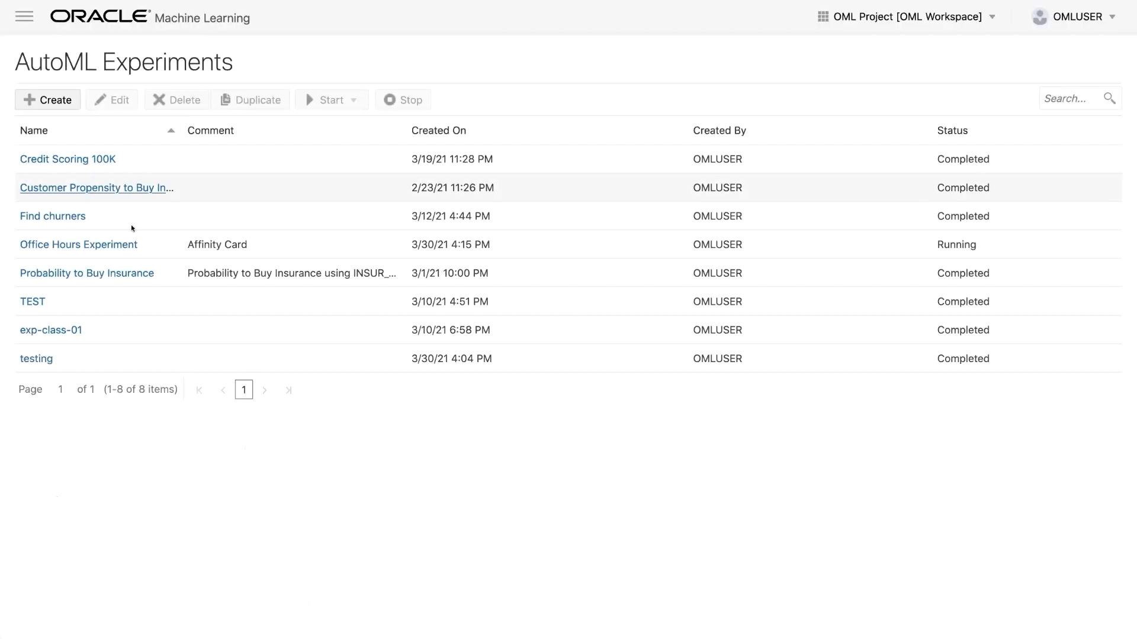
pyautogui.click(118, 274)
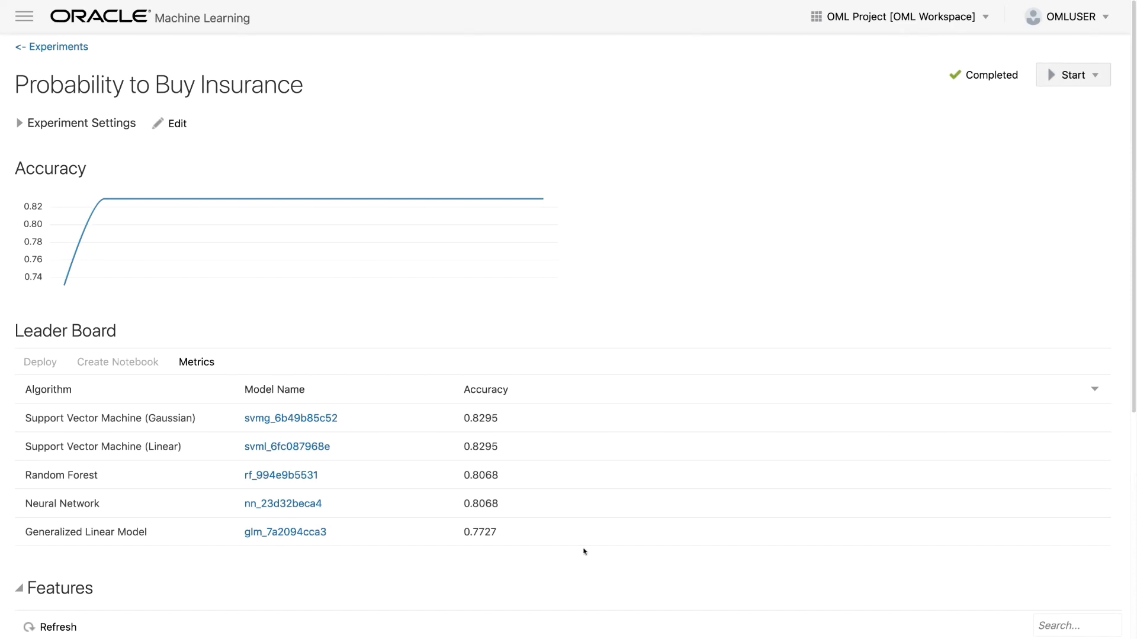
pyautogui.scroll(-1, 583, 552)
pyautogui.scroll(-5, 583, 551)
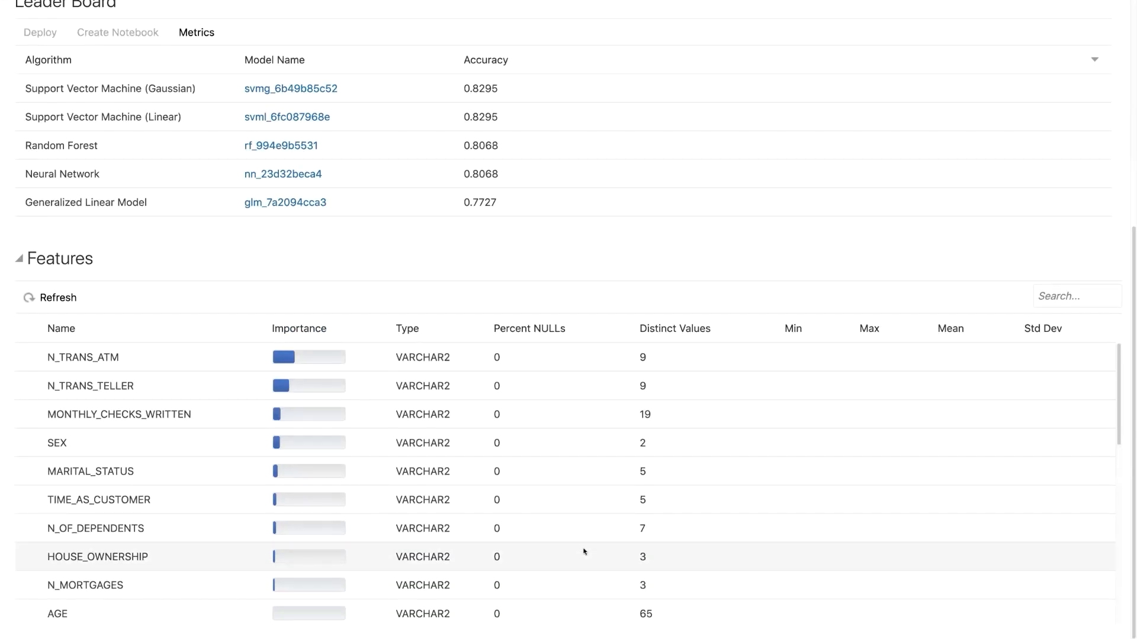
# Add Balanced Accuracy, F1, Precision, Recall and ROC AUC as additional metrics on the leader board.
pyautogui.scroll(5, 583, 552)
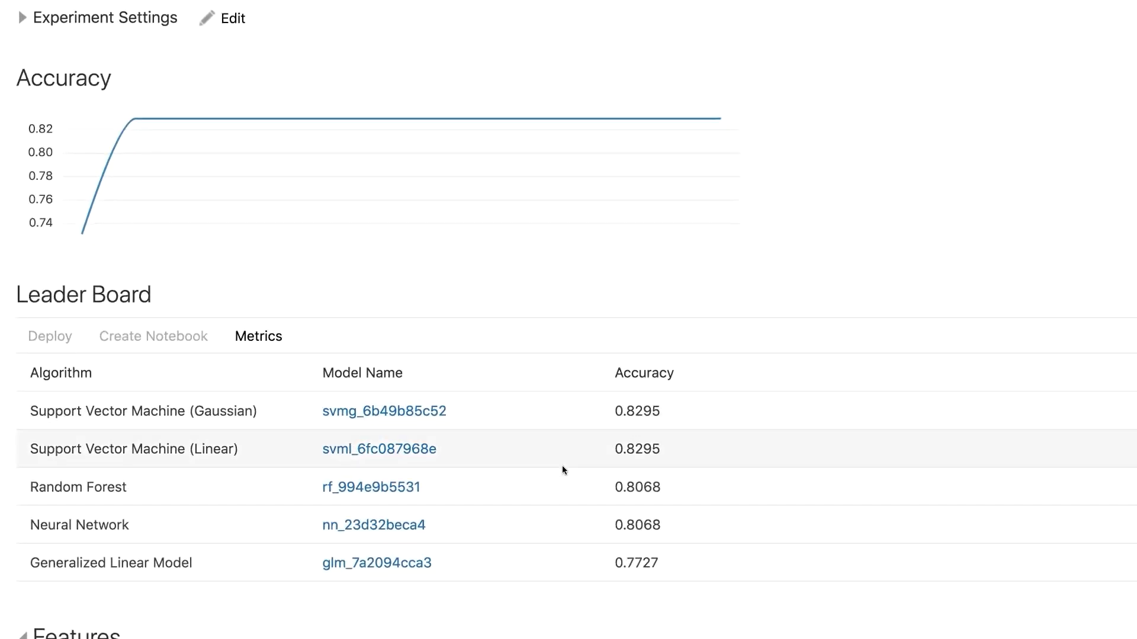
pyautogui.click(268, 340)
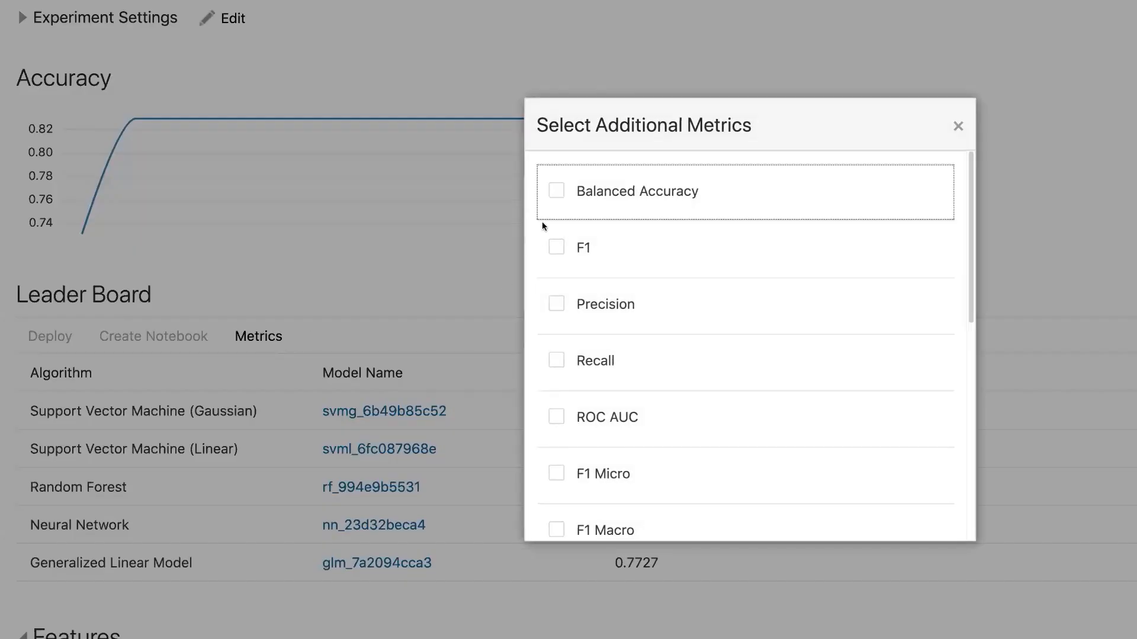
pyautogui.click(555, 190)
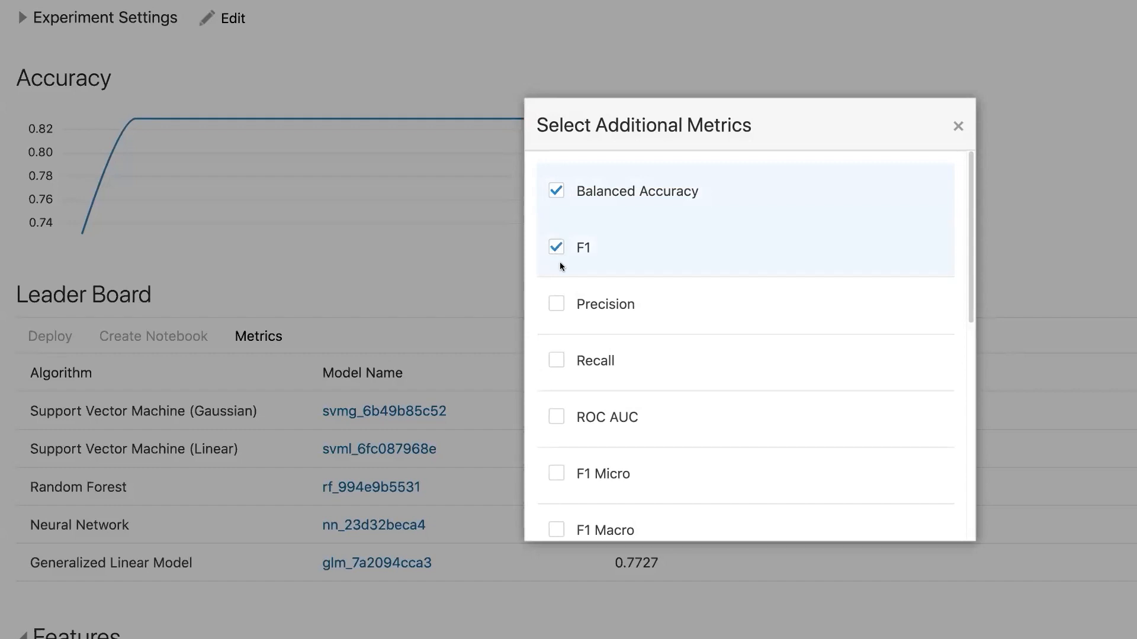
pyautogui.click(556, 304)
pyautogui.click(557, 359)
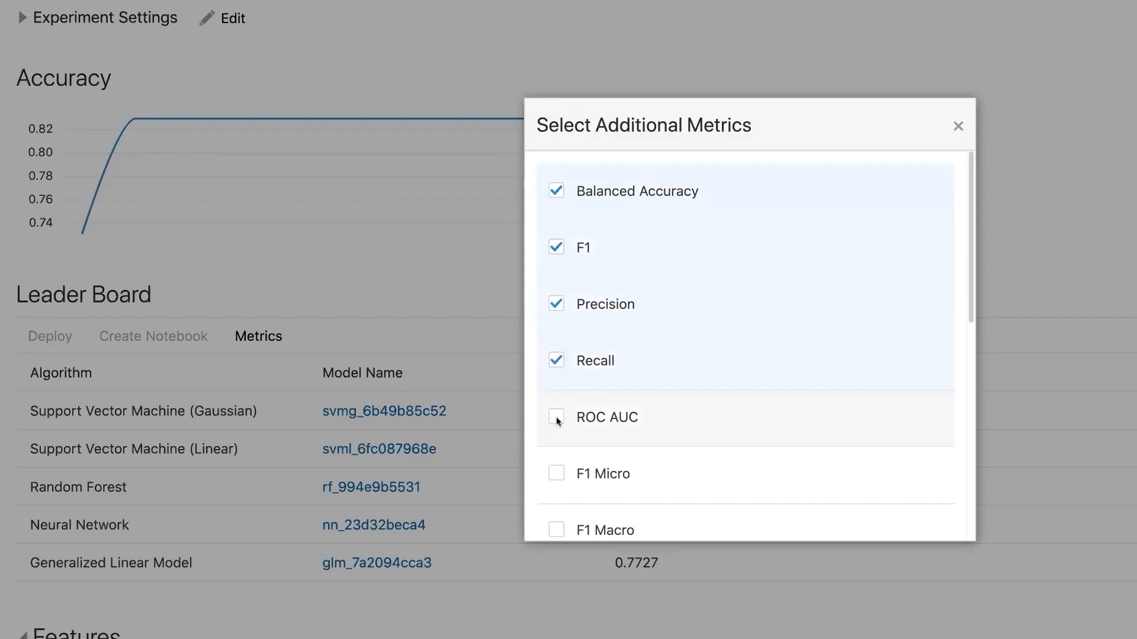
pyautogui.click(958, 126)
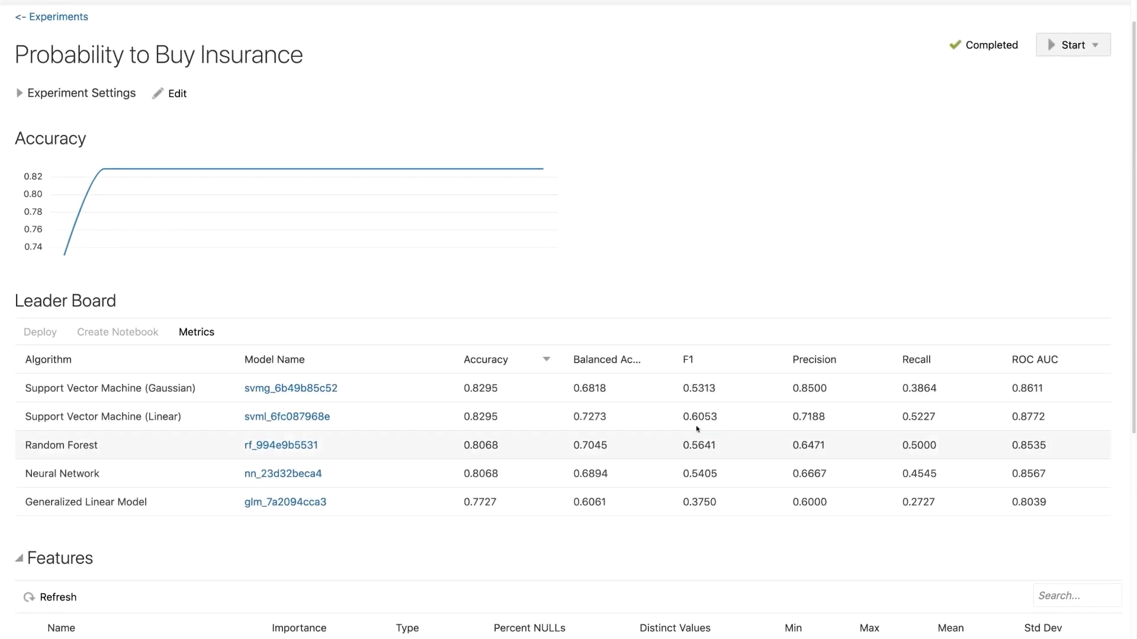
# Sort the leader board in descending order by Balanced Accuracy and finally by F1.
pyautogui.click(656, 363)
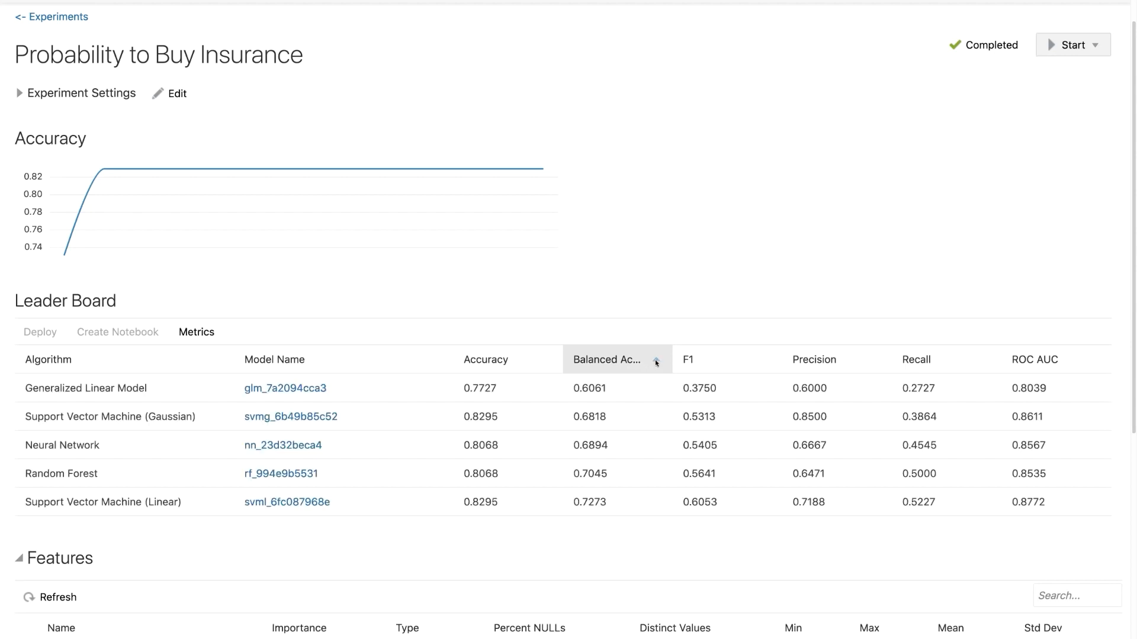
pyautogui.click(656, 362)
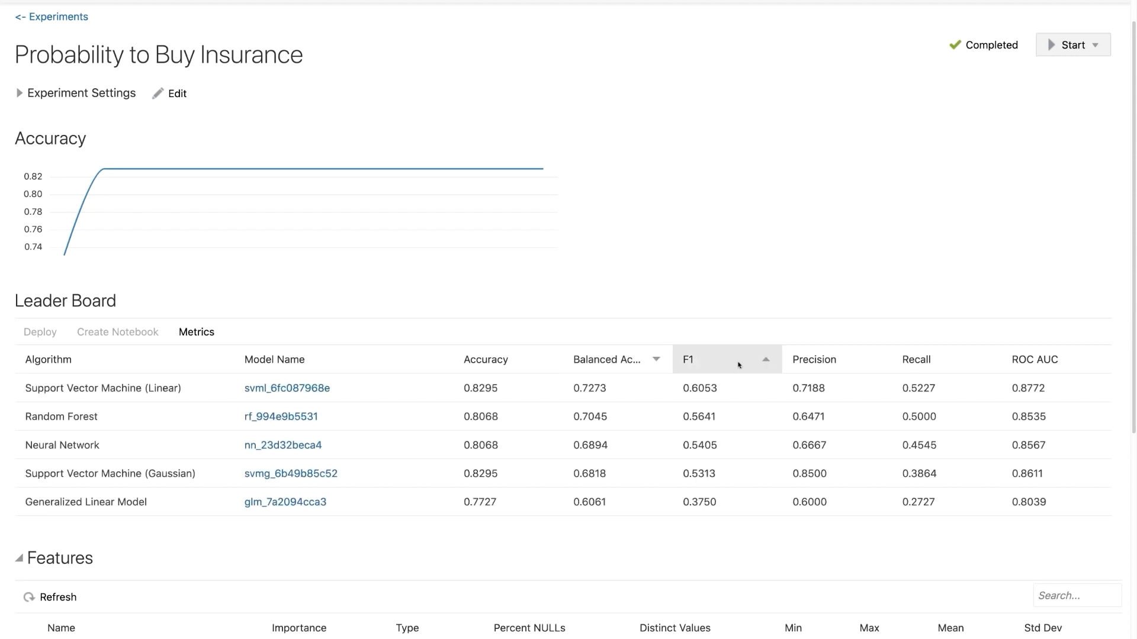
pyautogui.click(767, 362)
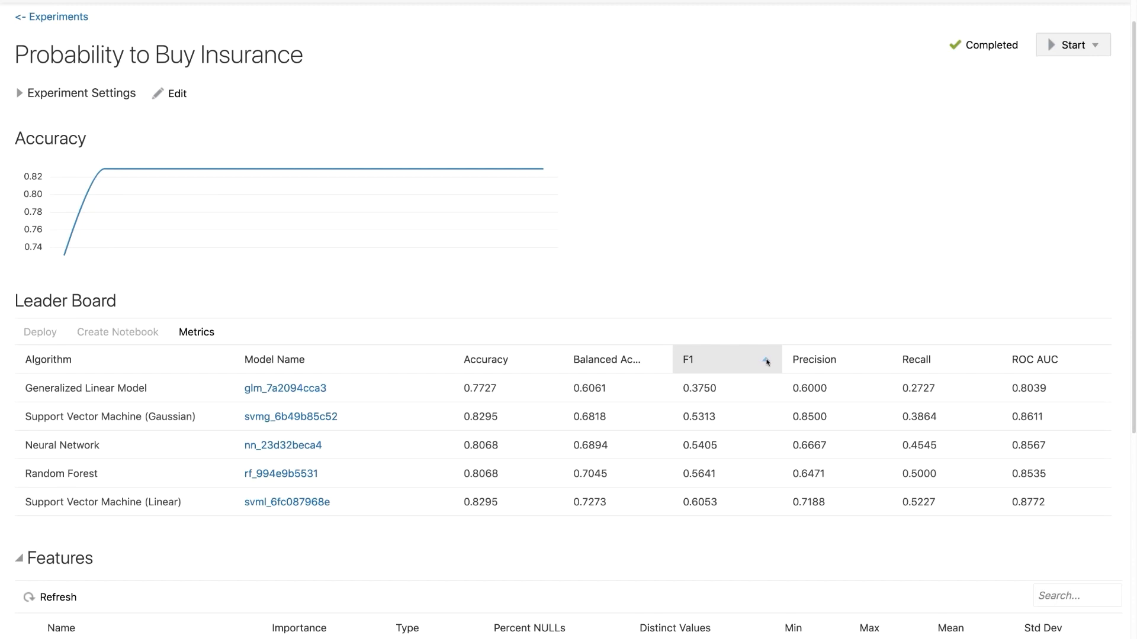
pyautogui.click(767, 362)
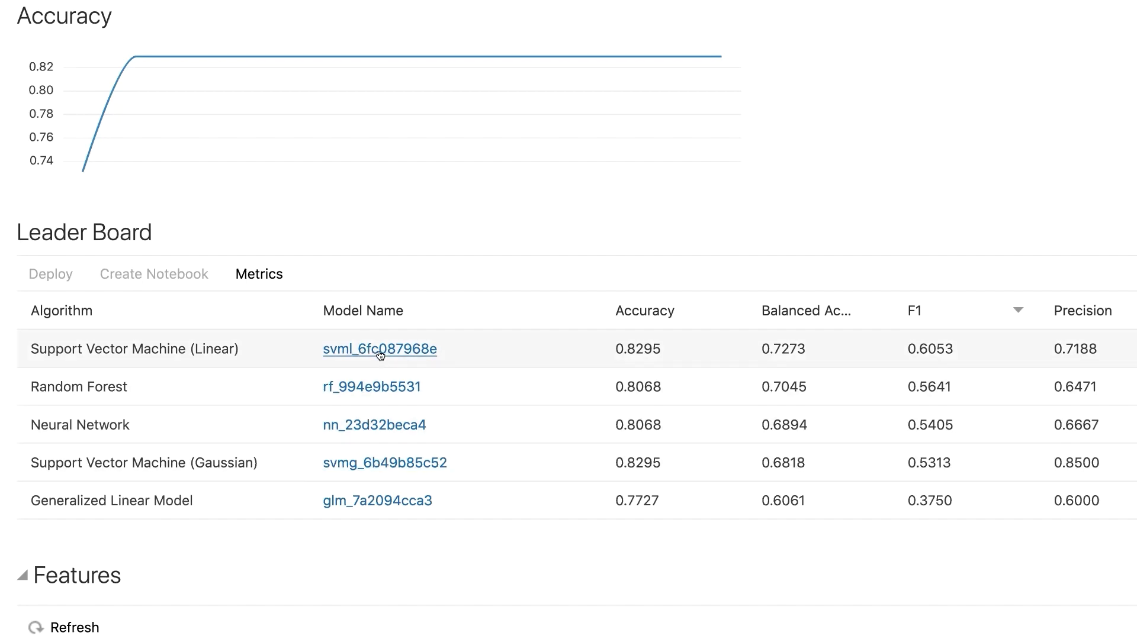
# Examine the prediction impacts and confusion matrix of the linear Support Vector Machine model and close its details.
pyautogui.click(380, 354)
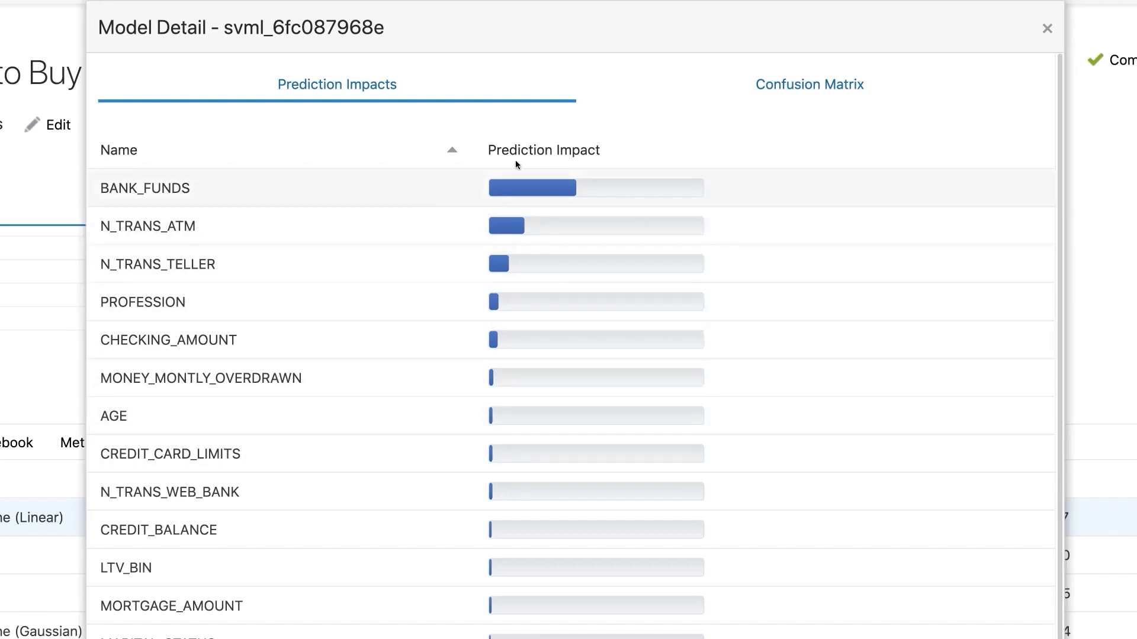
pyautogui.click(786, 96)
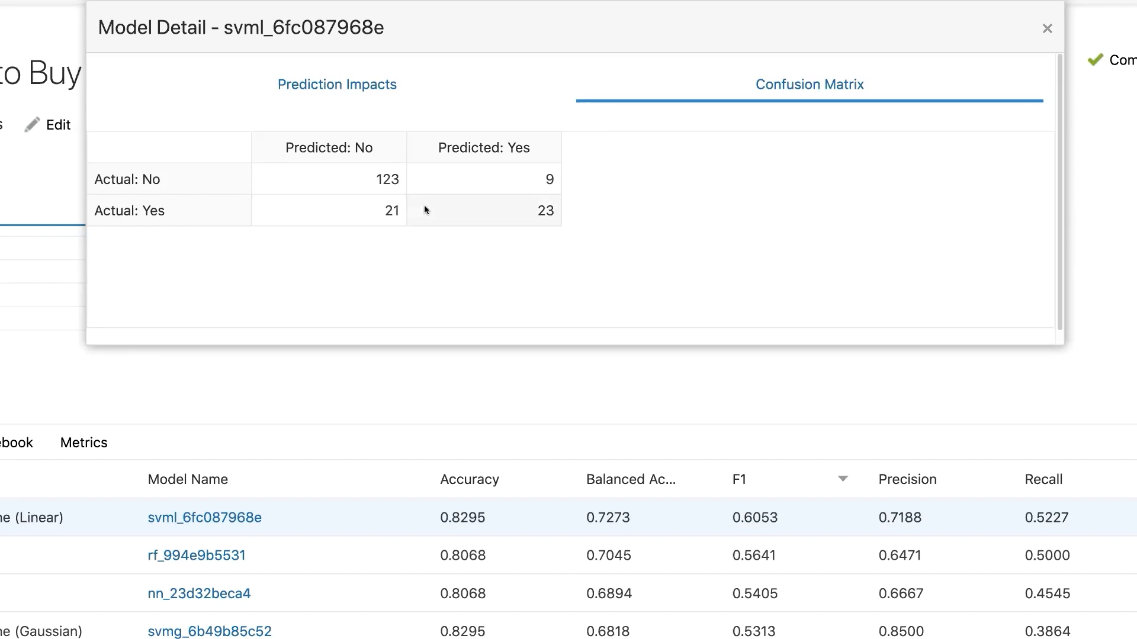
pyautogui.click(370, 85)
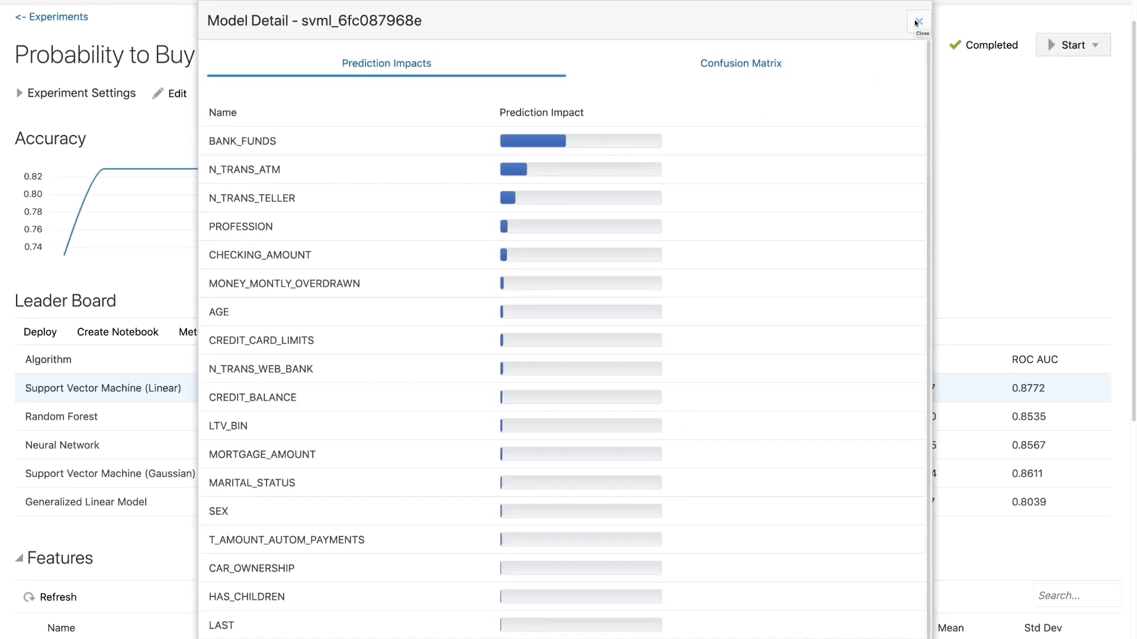
pyautogui.click(917, 23)
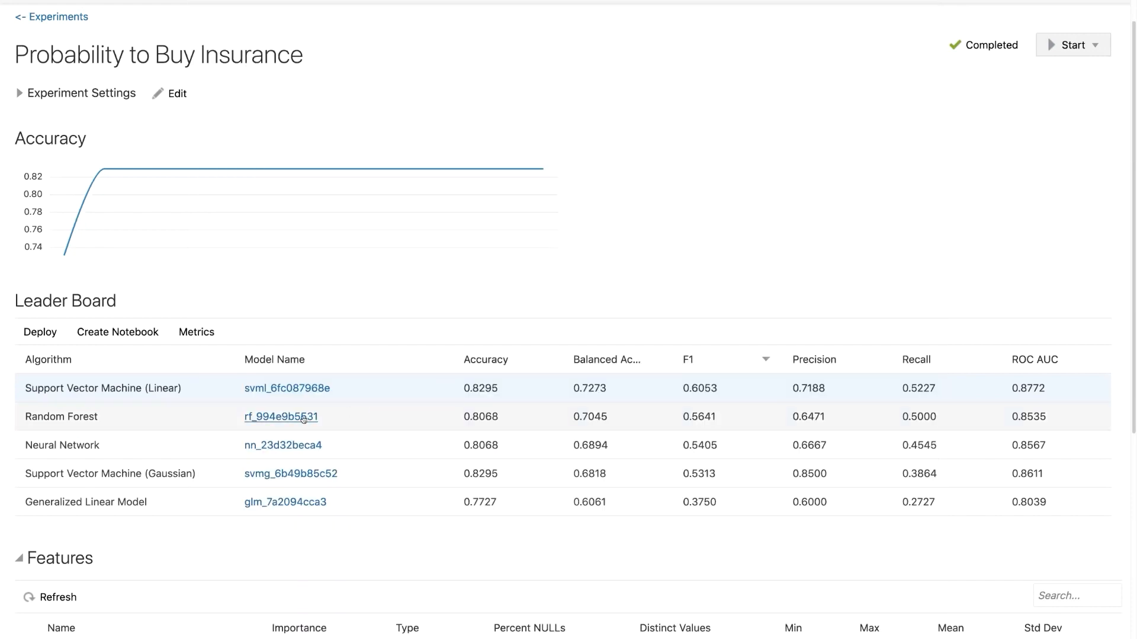
# Examine the Random Forest model's prediction impacts and confusion matrix, and reselect the linear Support Vector Machine row on the leader board.
pyautogui.click(303, 418)
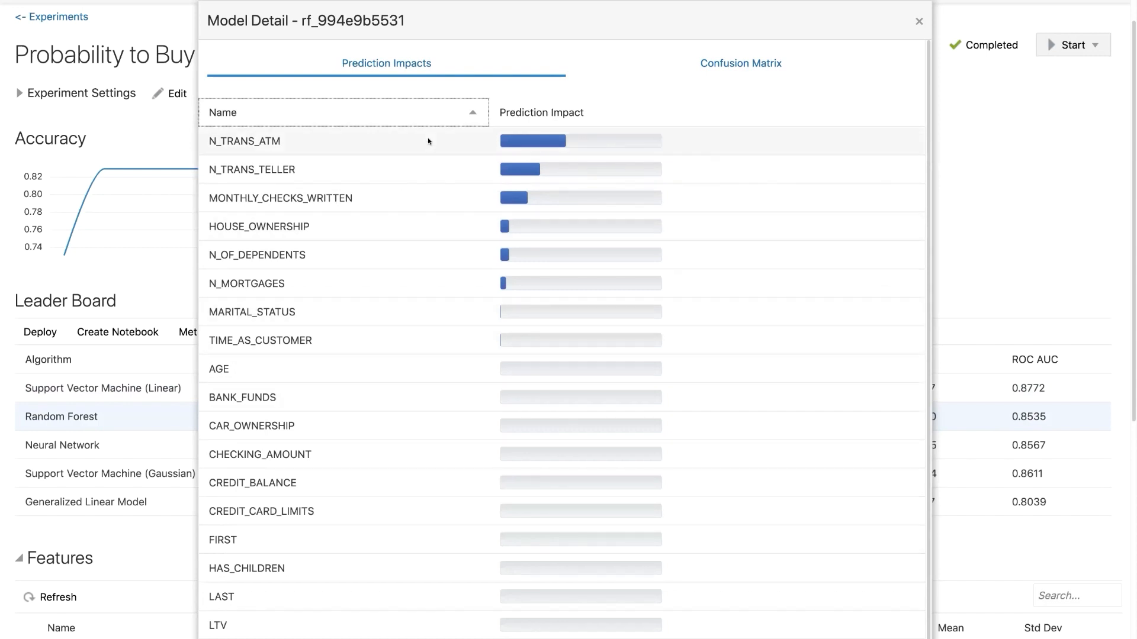
pyautogui.click(723, 73)
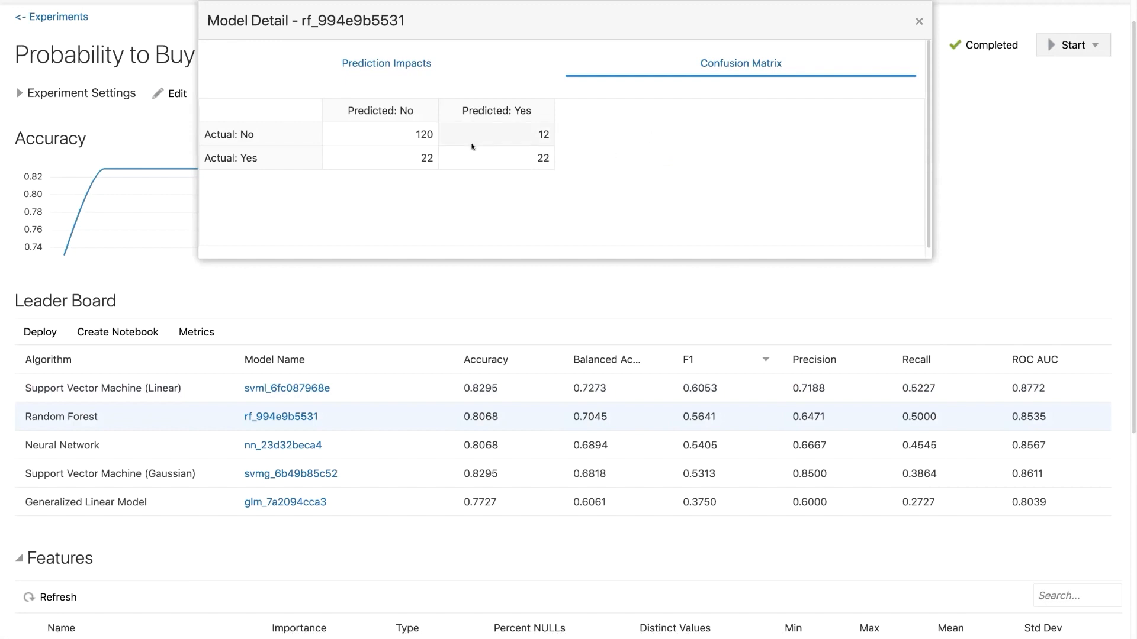
pyautogui.click(918, 21)
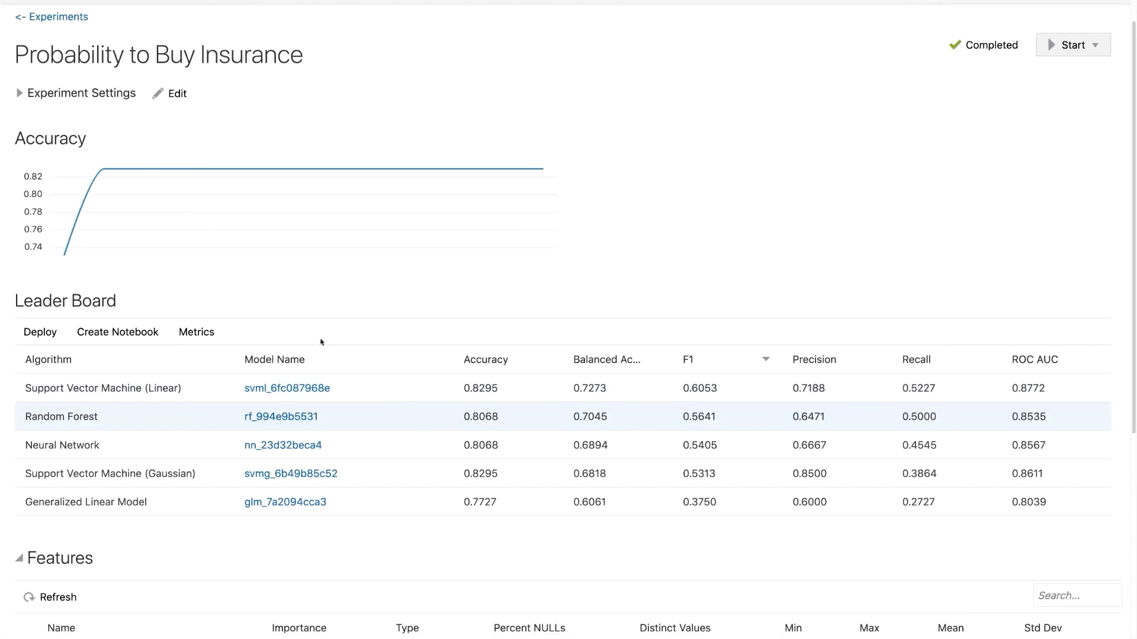
pyautogui.click(203, 393)
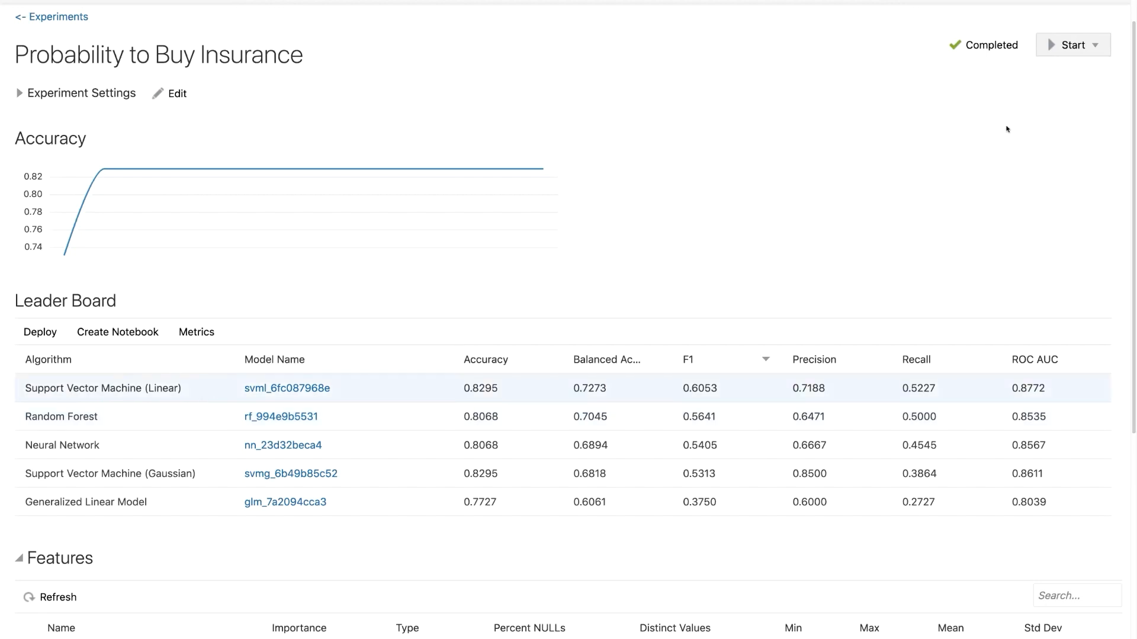
# Review the completed experiment's run summary and the modes available for starting it again.
pyautogui.click(980, 51)
pyautogui.moveTo(1014, 79); pyautogui.dragTo(948, 82)
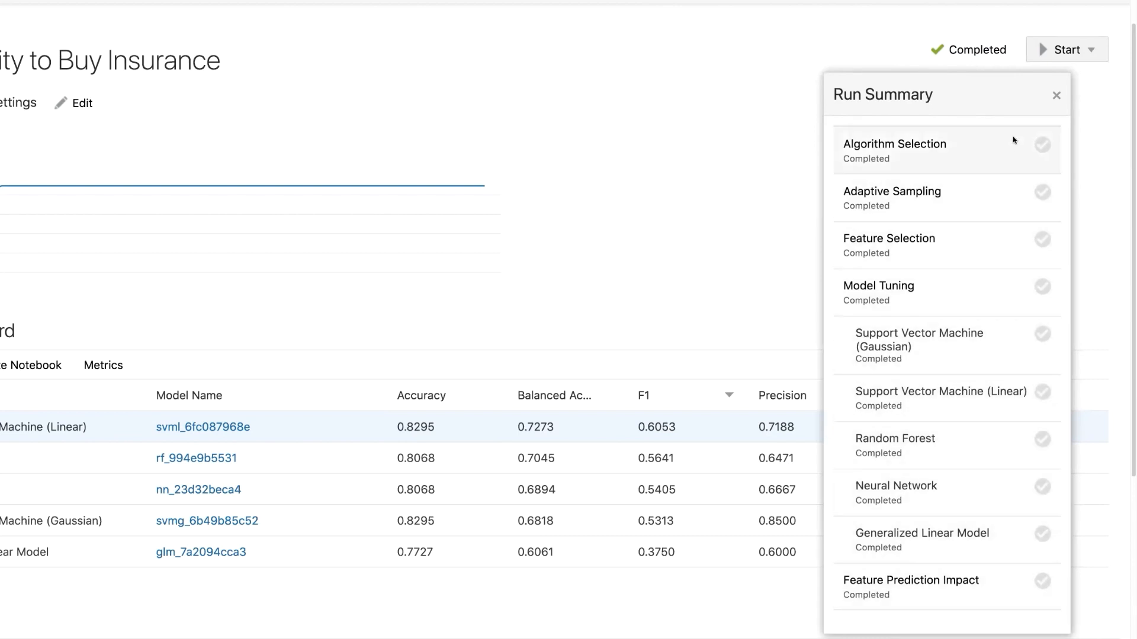
pyautogui.click(1055, 96)
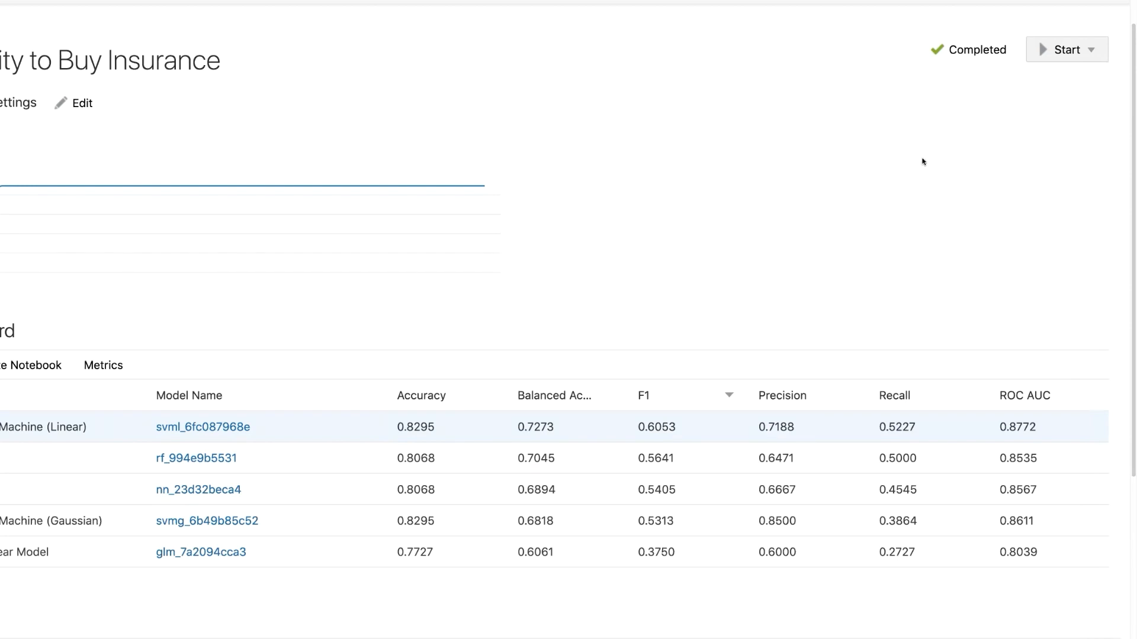
pyautogui.click(1071, 52)
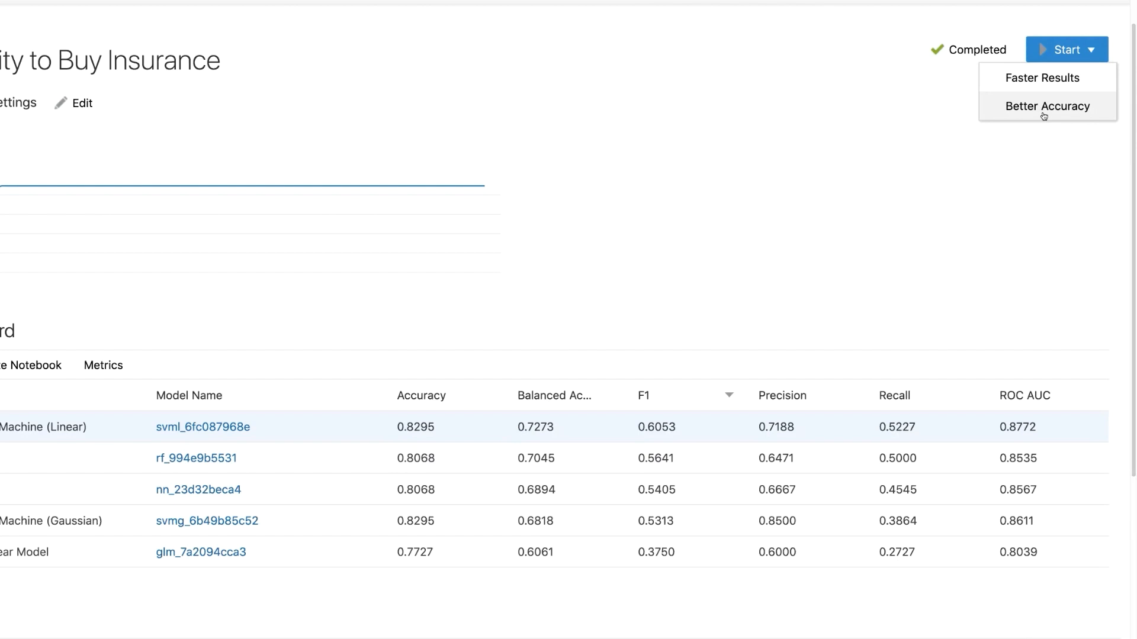
pyautogui.click(802, 167)
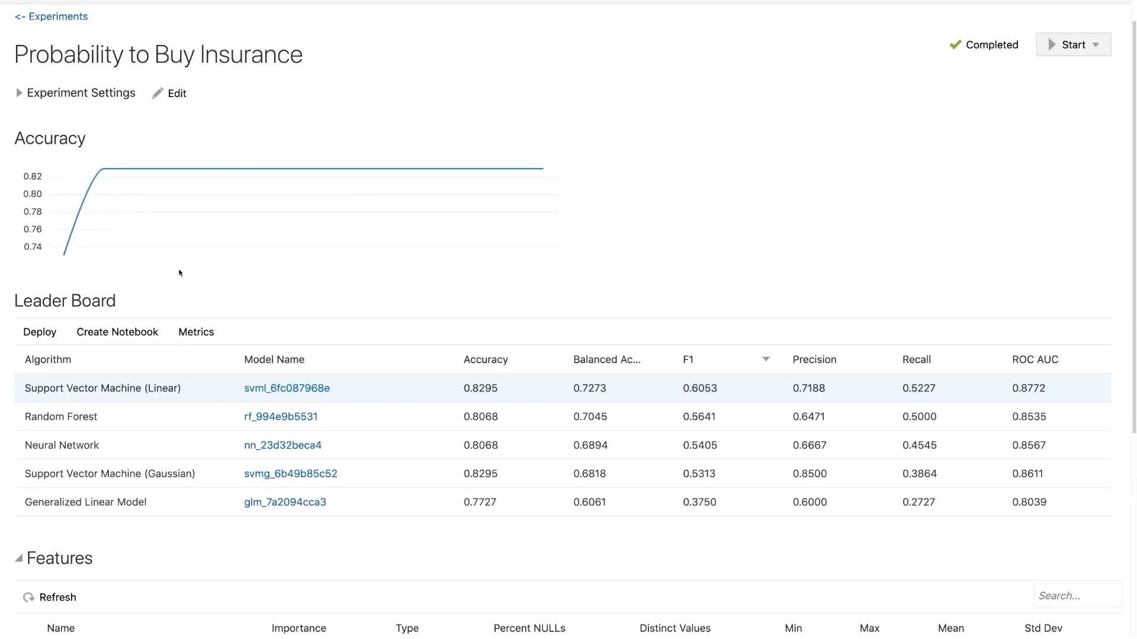
# Review the Probability to Buy Insurance experiment's editable settings, including additional settings and algorithms, and leave without saving.
pyautogui.click(177, 95)
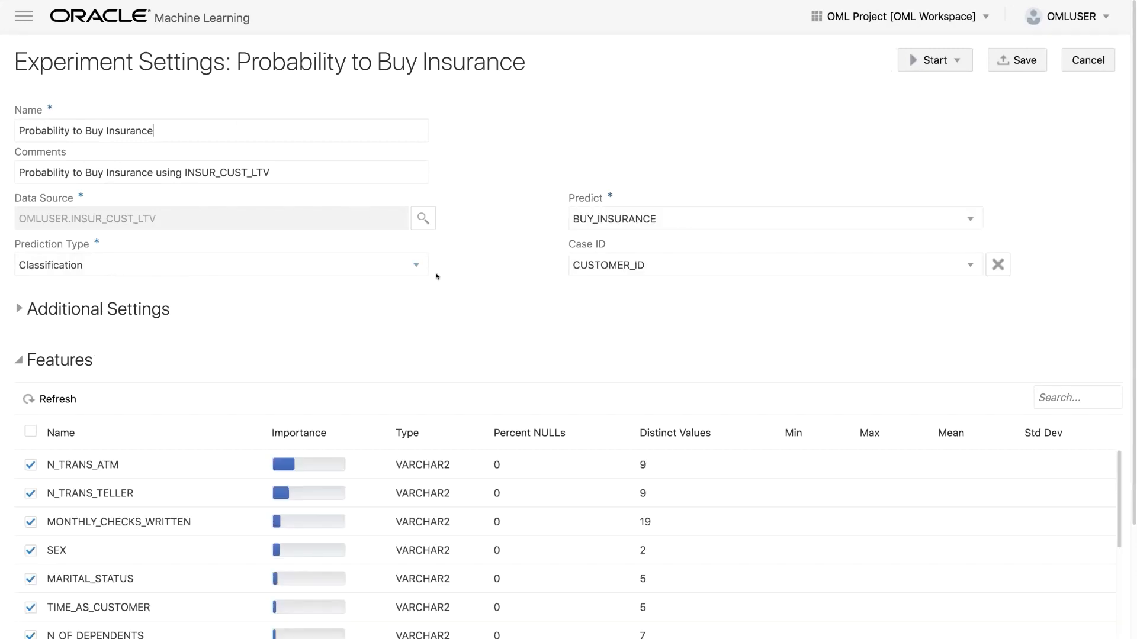
pyautogui.click(22, 308)
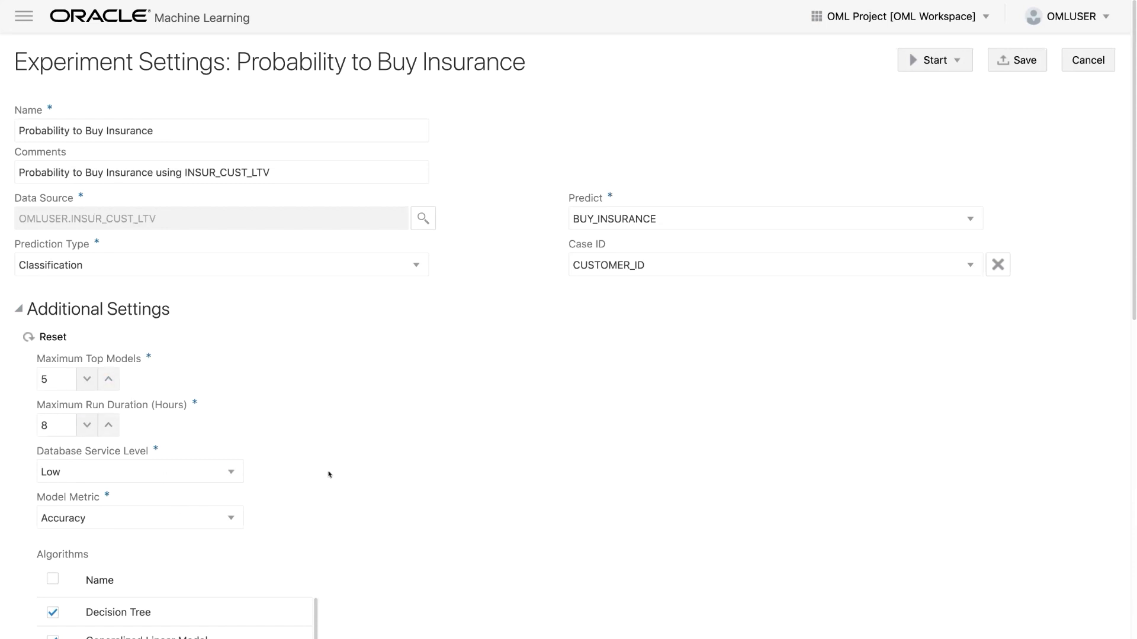
pyautogui.scroll(-1, 276, 459)
pyautogui.scroll(-5, 330, 473)
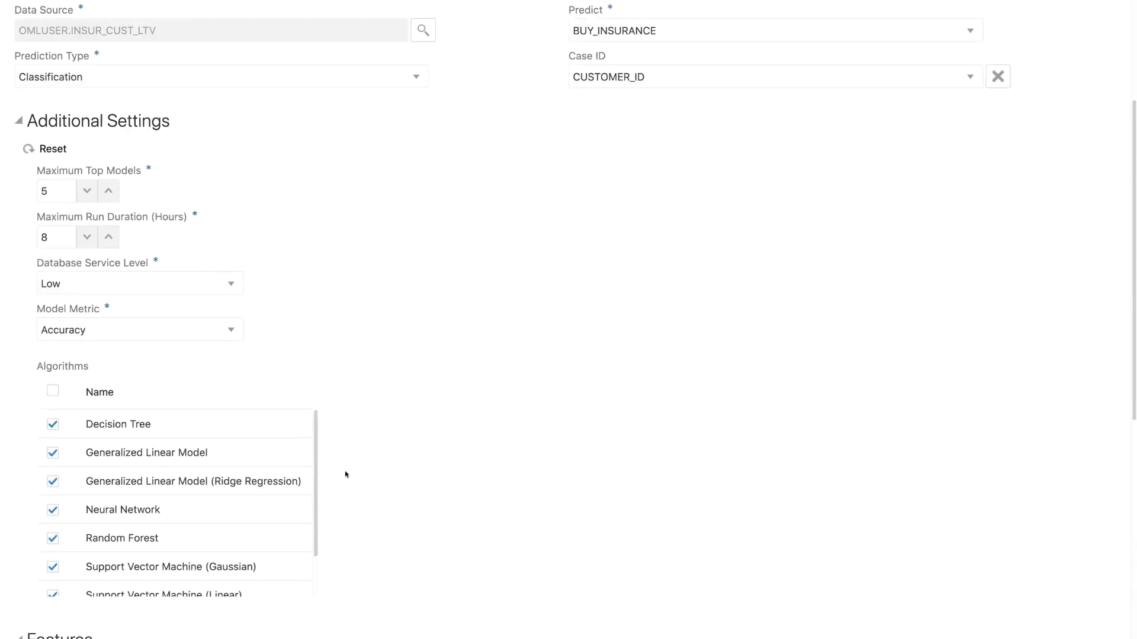
pyautogui.scroll(-2, 318, 390)
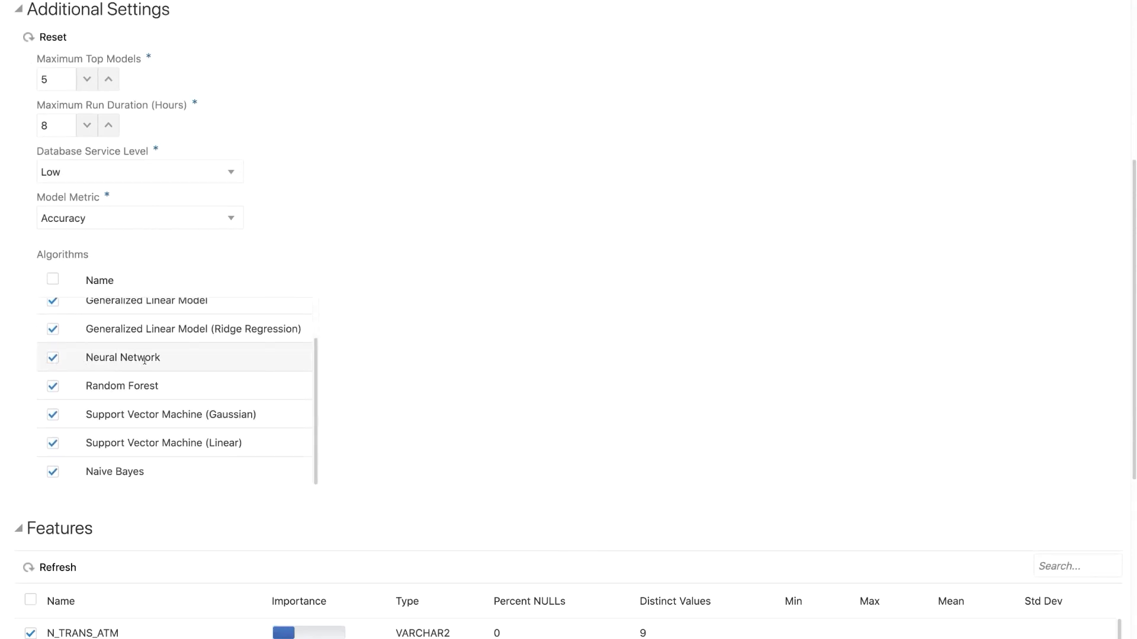
pyautogui.scroll(1, 312, 362)
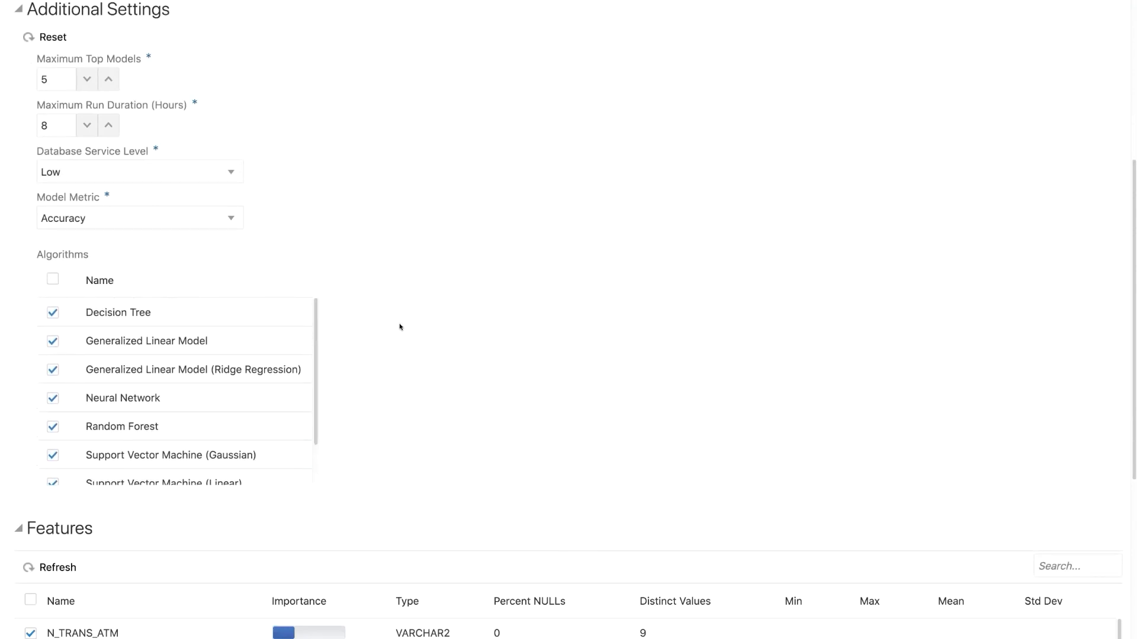
pyautogui.scroll(5, 400, 327)
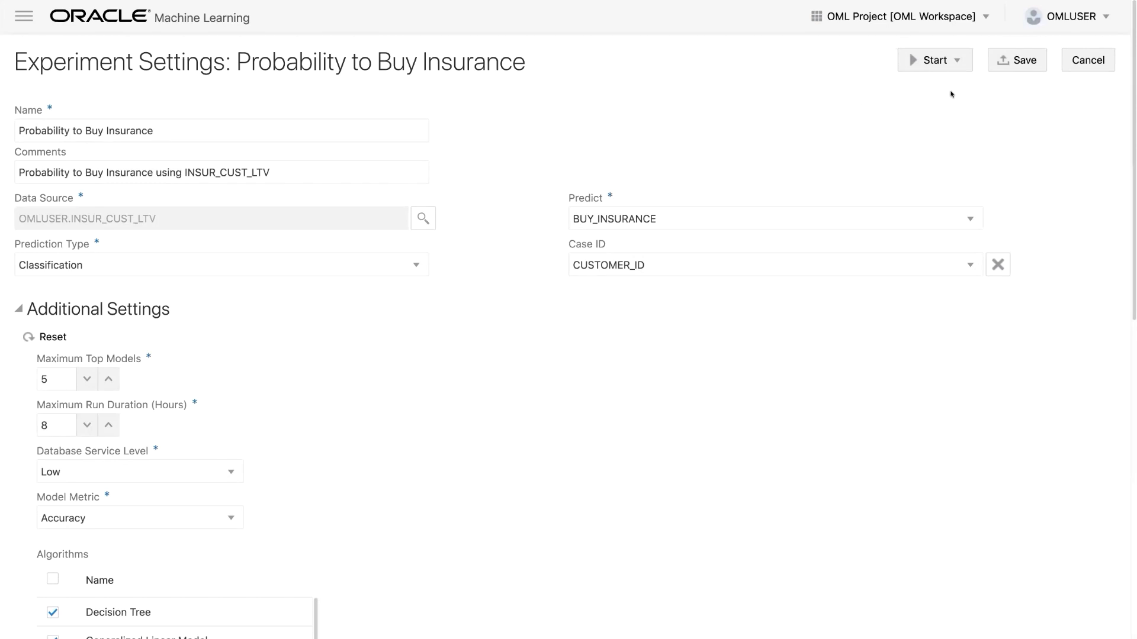
pyautogui.click(1075, 62)
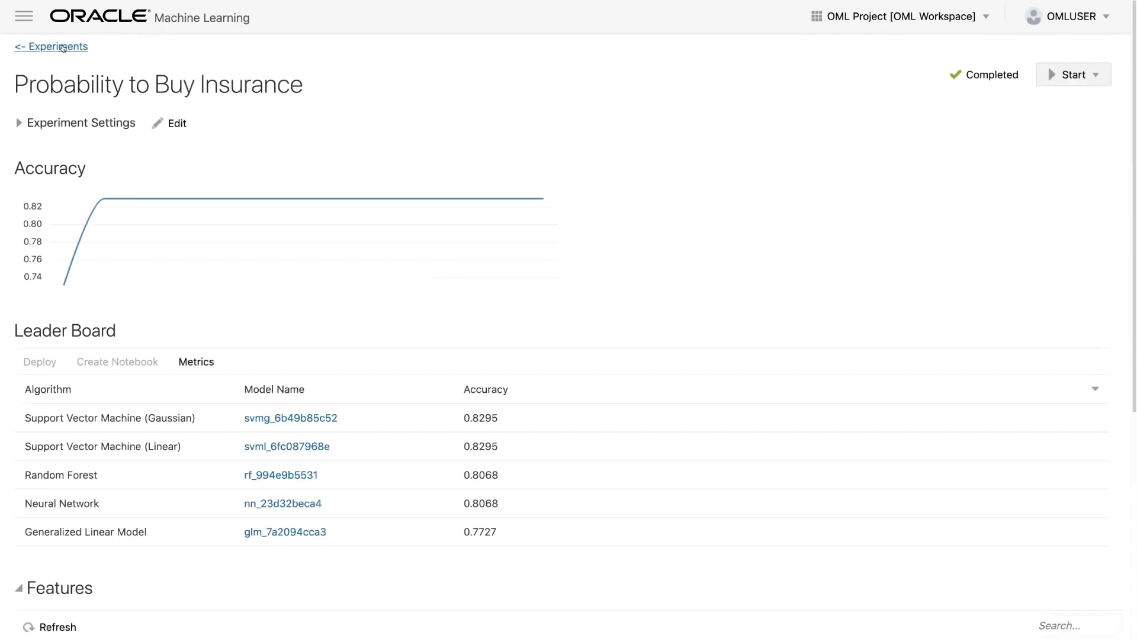
# Open the Office Hours Experiment from the experiments list and review its run summary.
pyautogui.click(64, 47)
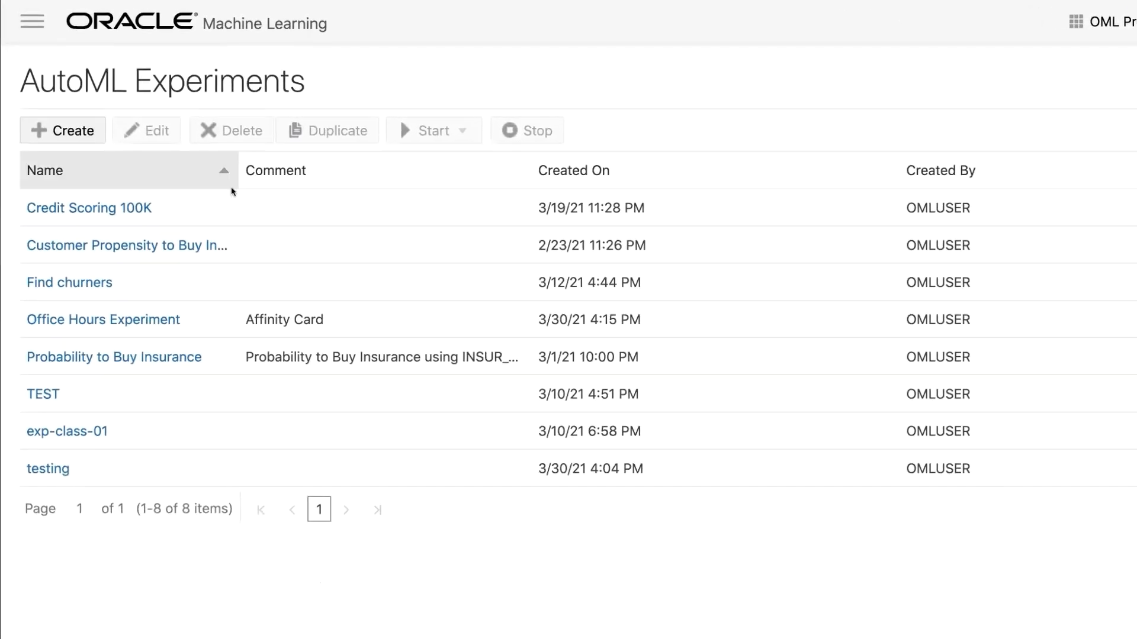
pyautogui.click(225, 348)
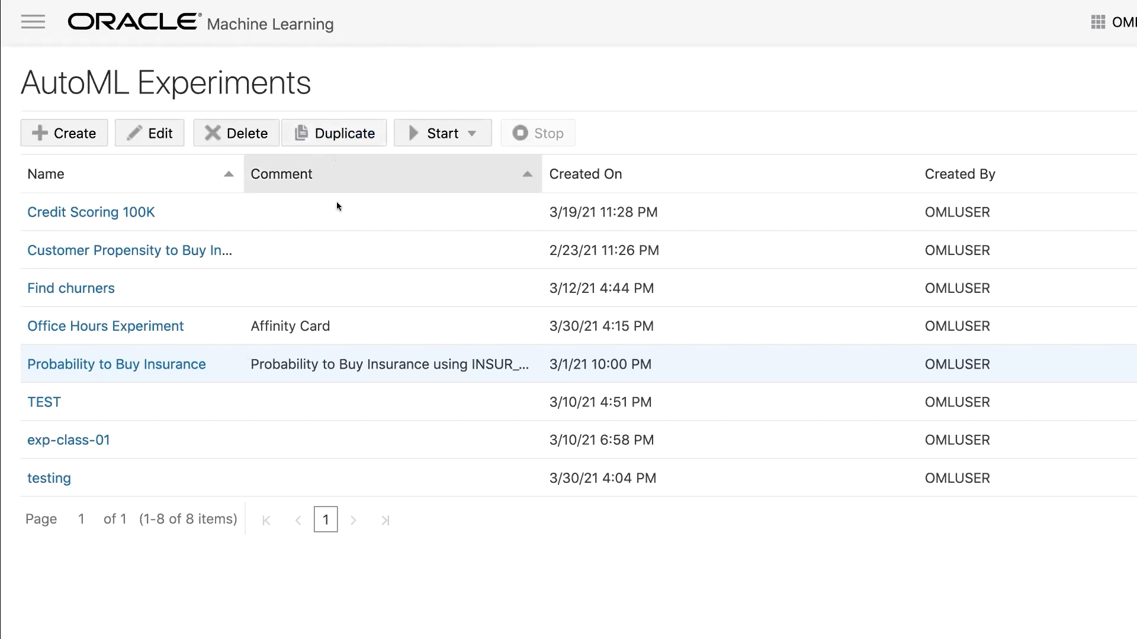
pyautogui.click(135, 330)
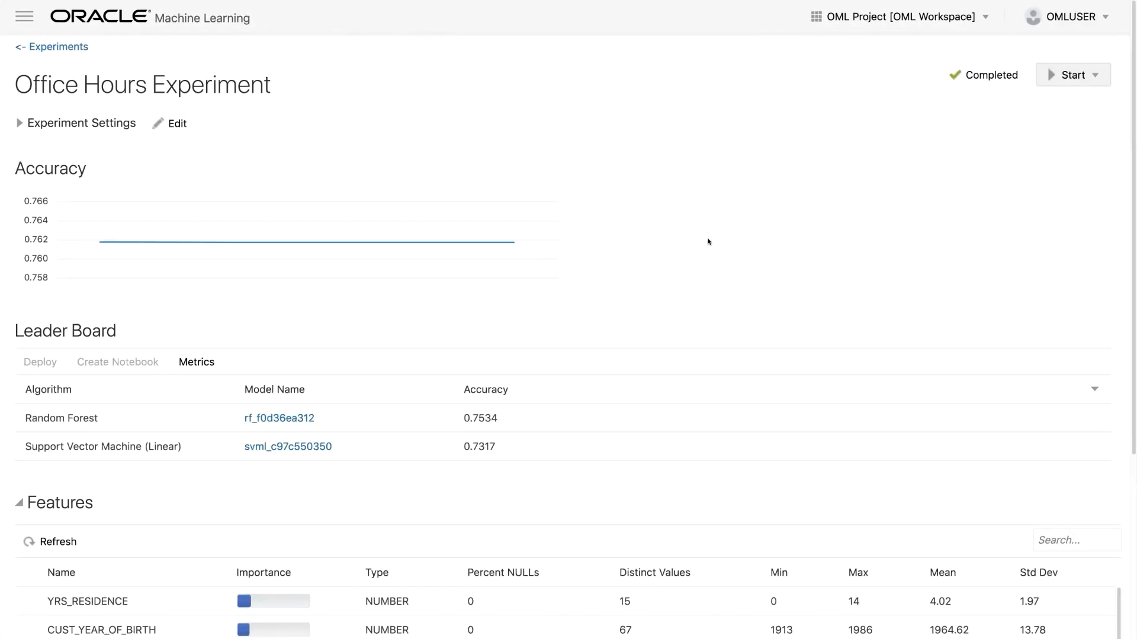
pyautogui.click(984, 76)
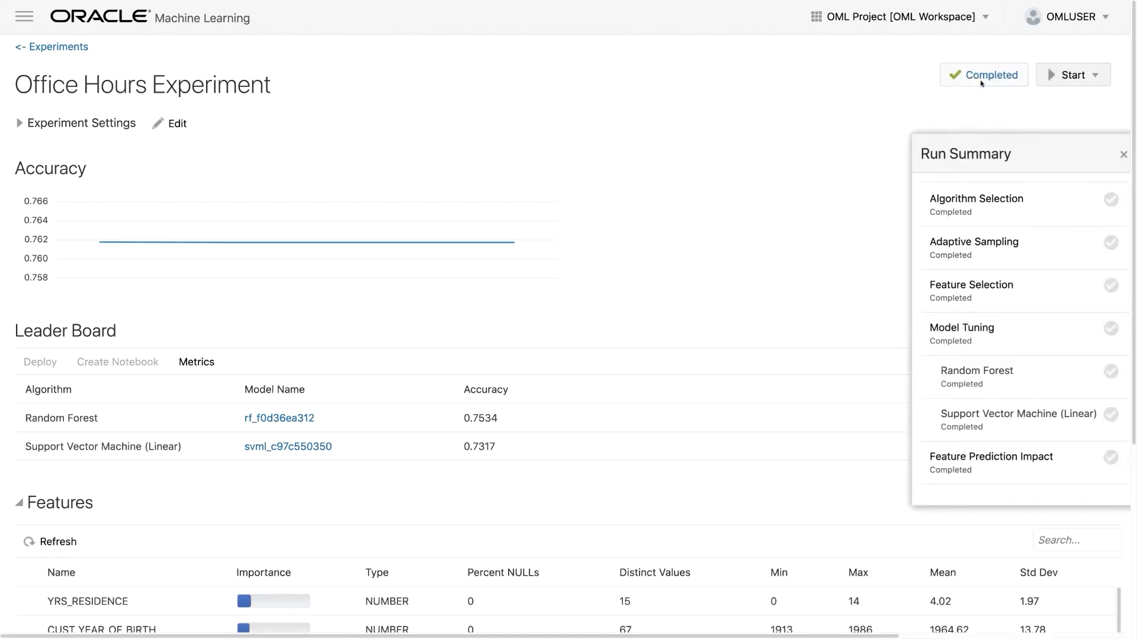
pyautogui.moveTo(1038, 144); pyautogui.dragTo(993, 117)
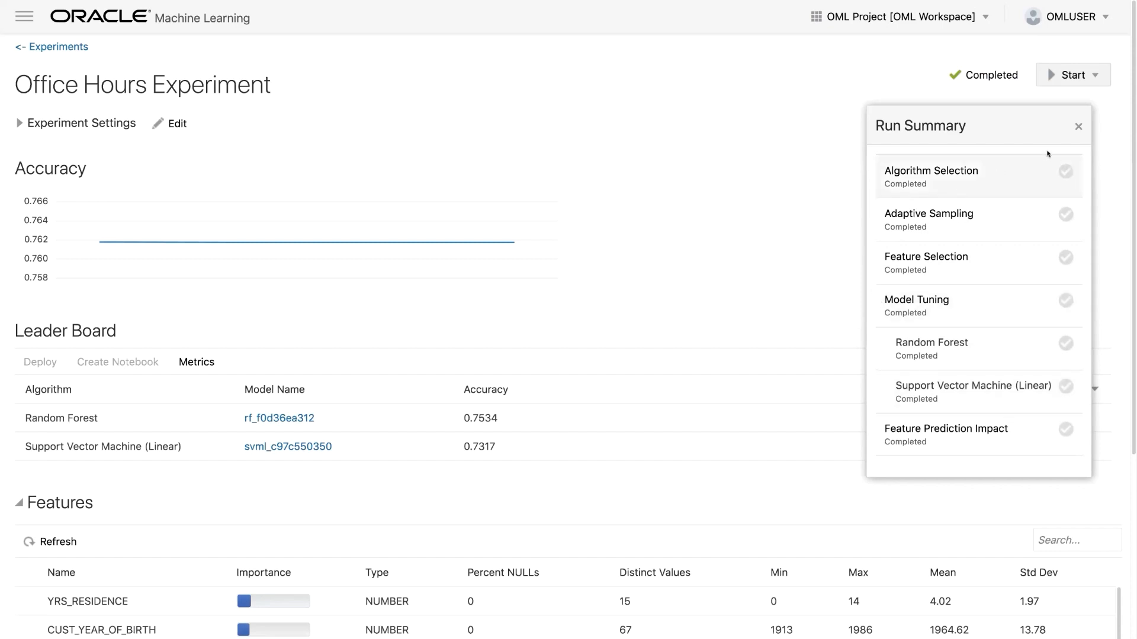
pyautogui.click(1076, 127)
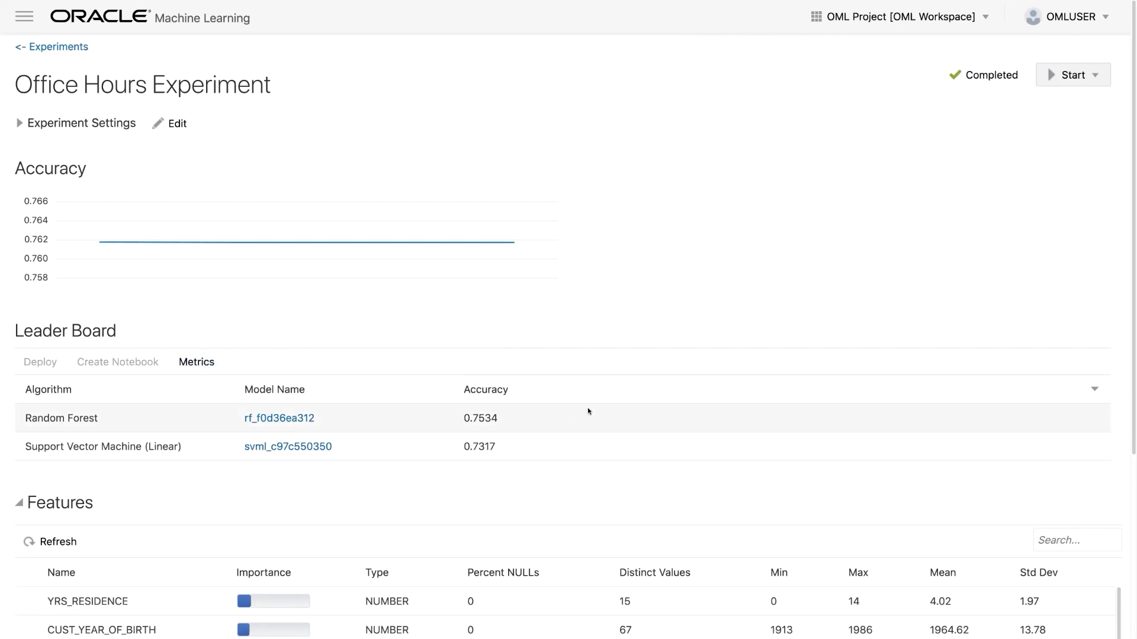
# Examine the Random Forest model's prediction impacts and confusion matrix from the Office Hours Experiment leader board.
pyautogui.click(263, 418)
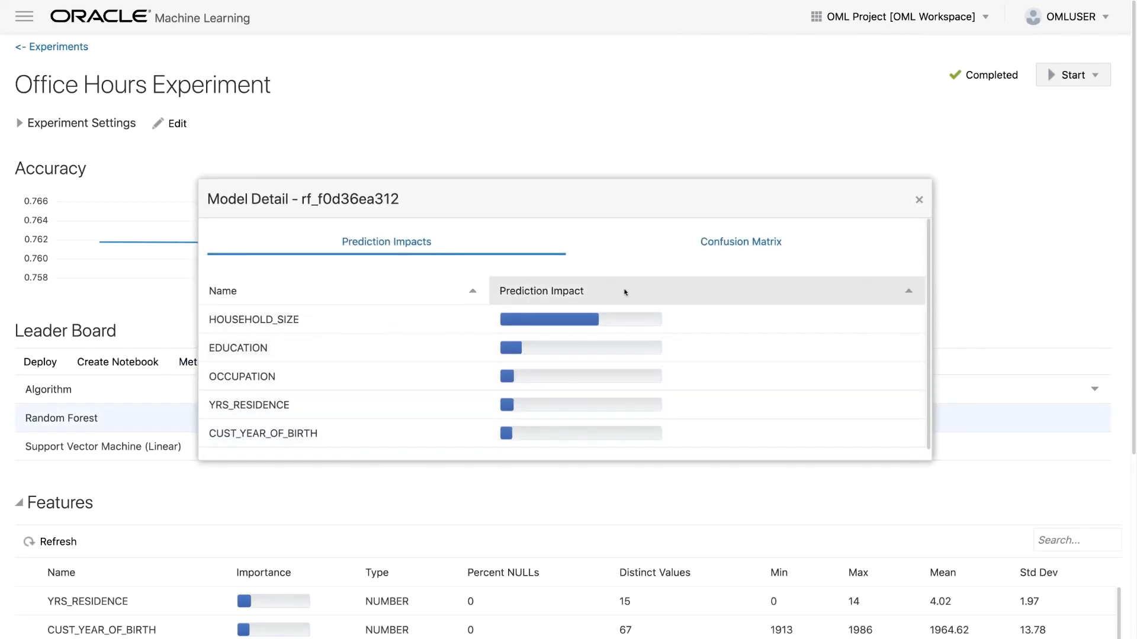
pyautogui.click(729, 244)
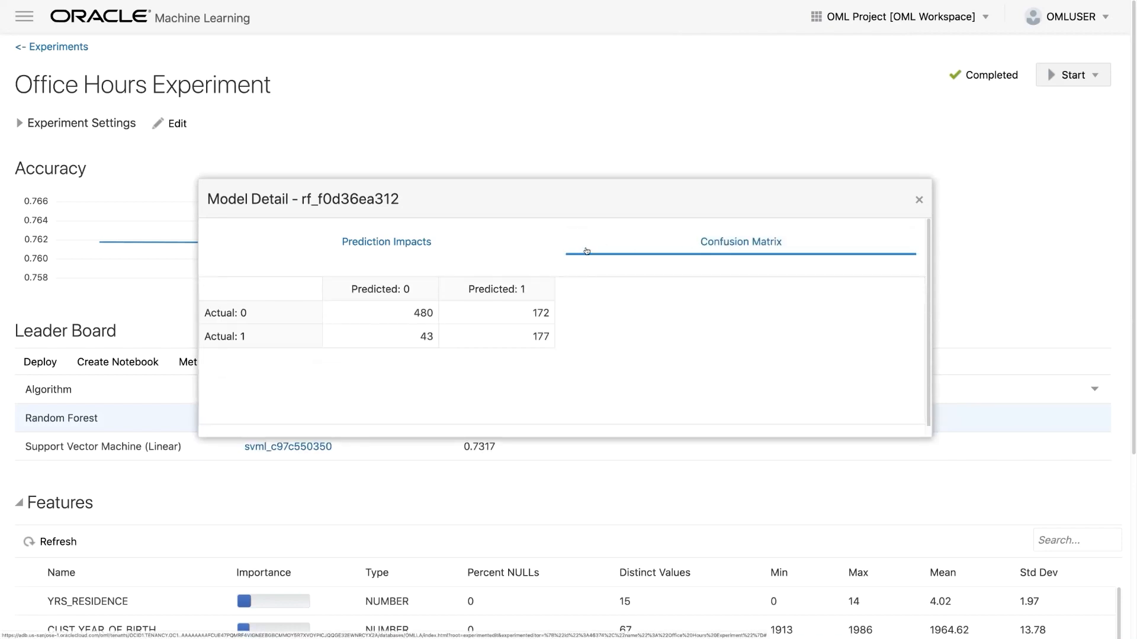
pyautogui.click(919, 200)
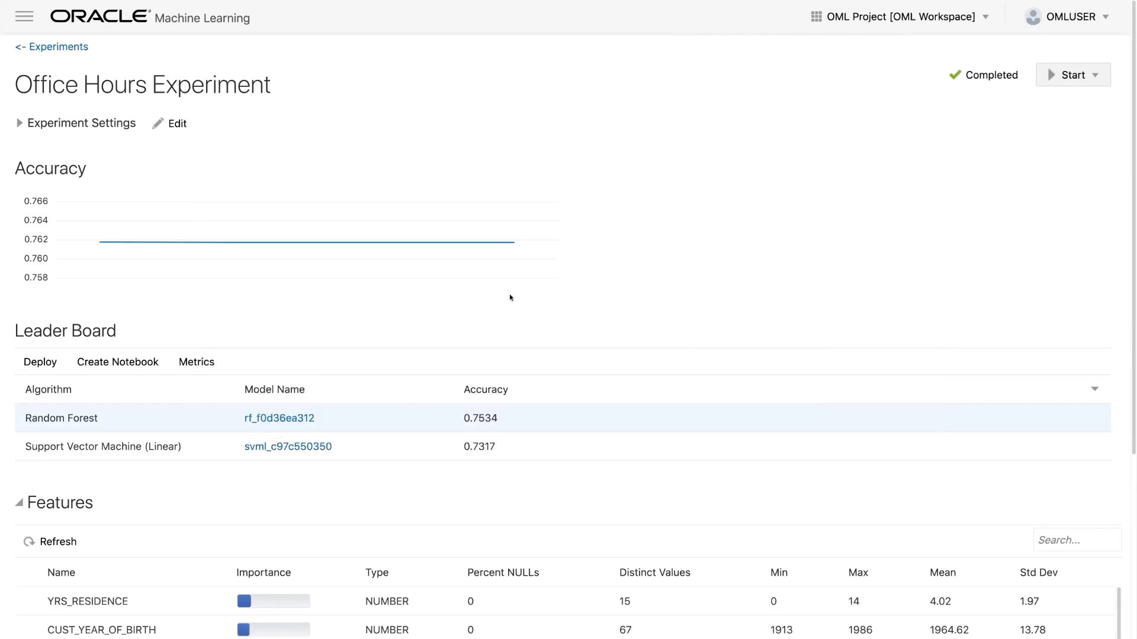
# Create a notebook named "Random Forest Affinity OfficeH" from the Random Forest model on the leader board.
pyautogui.doubleClick(162, 418)
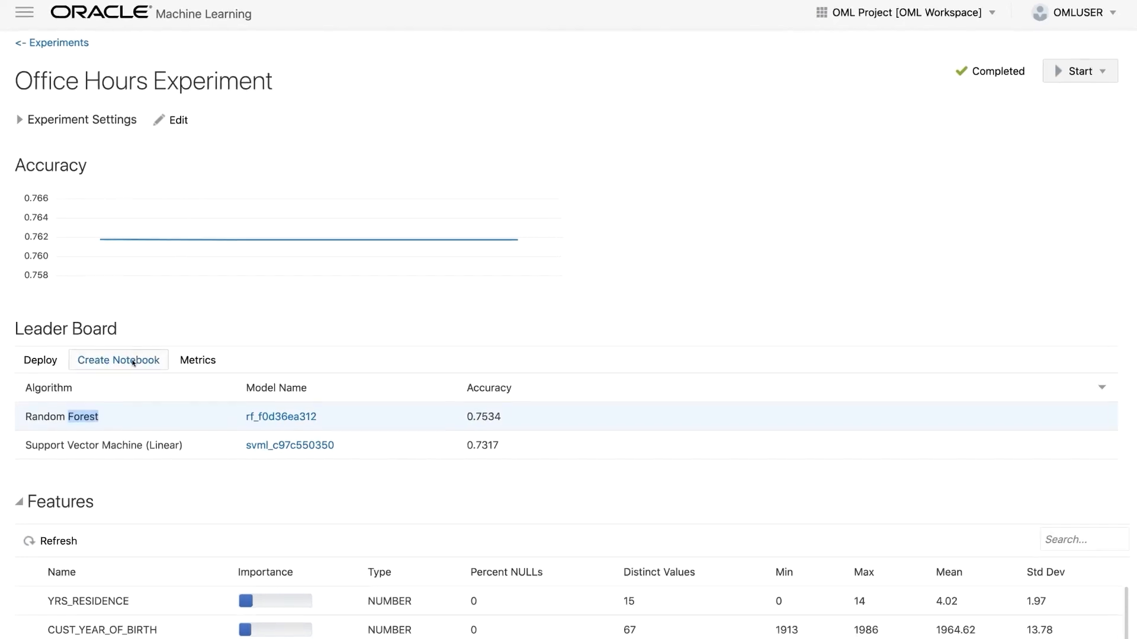
pyautogui.click(173, 270)
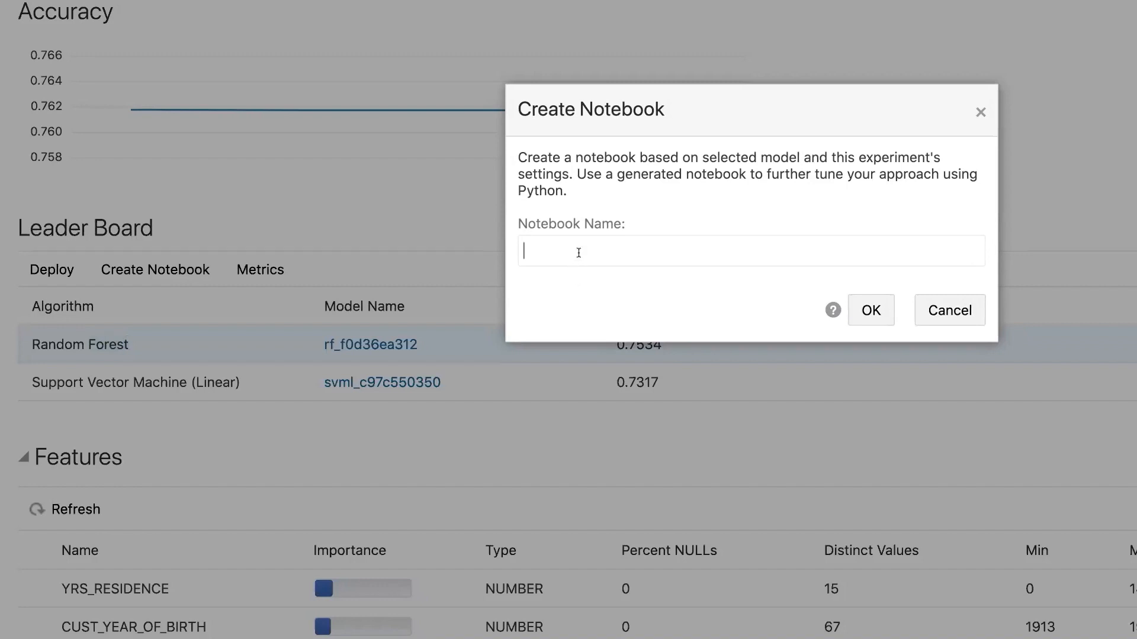
pyautogui.write('Random Forest Affinity')
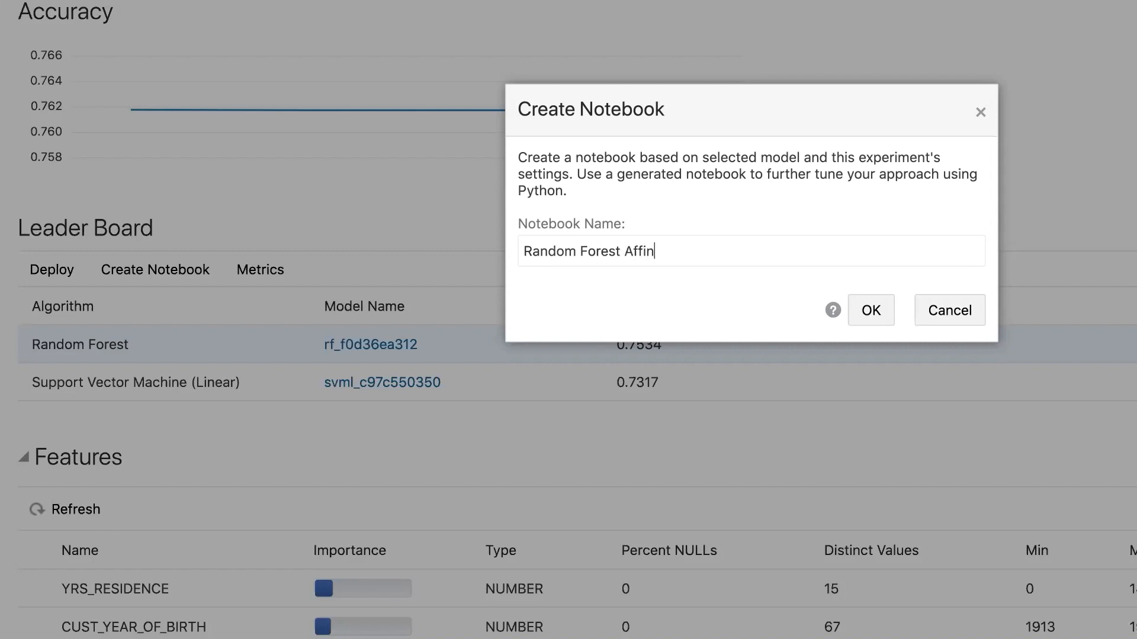
pyautogui.write(' Office')
pyautogui.press('BackSpace')
pyautogui.write('H')
pyautogui.click(860, 308)
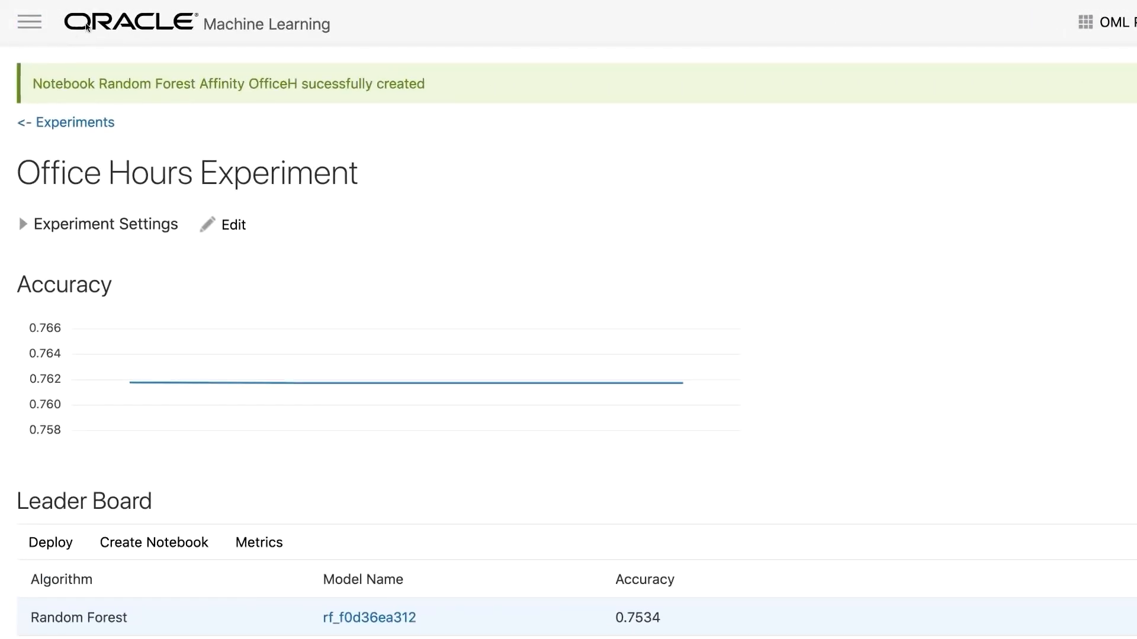
# Sort the project's notebooks by last update with the newest first, and open Random Forest Affinity OfficeH.
pyautogui.click(30, 24)
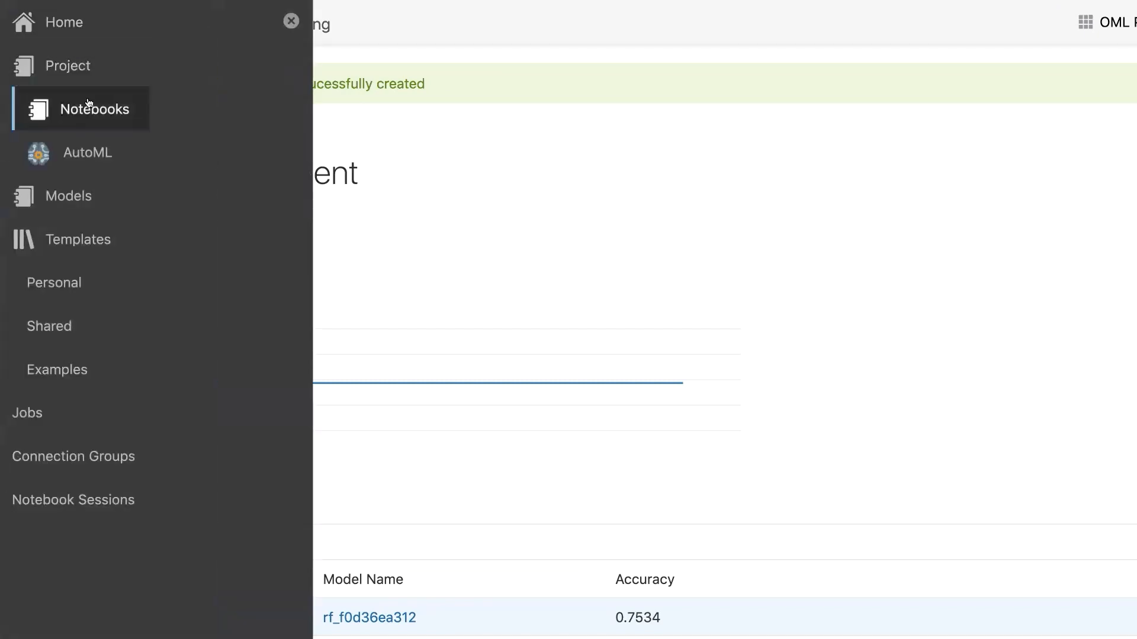
pyautogui.click(87, 106)
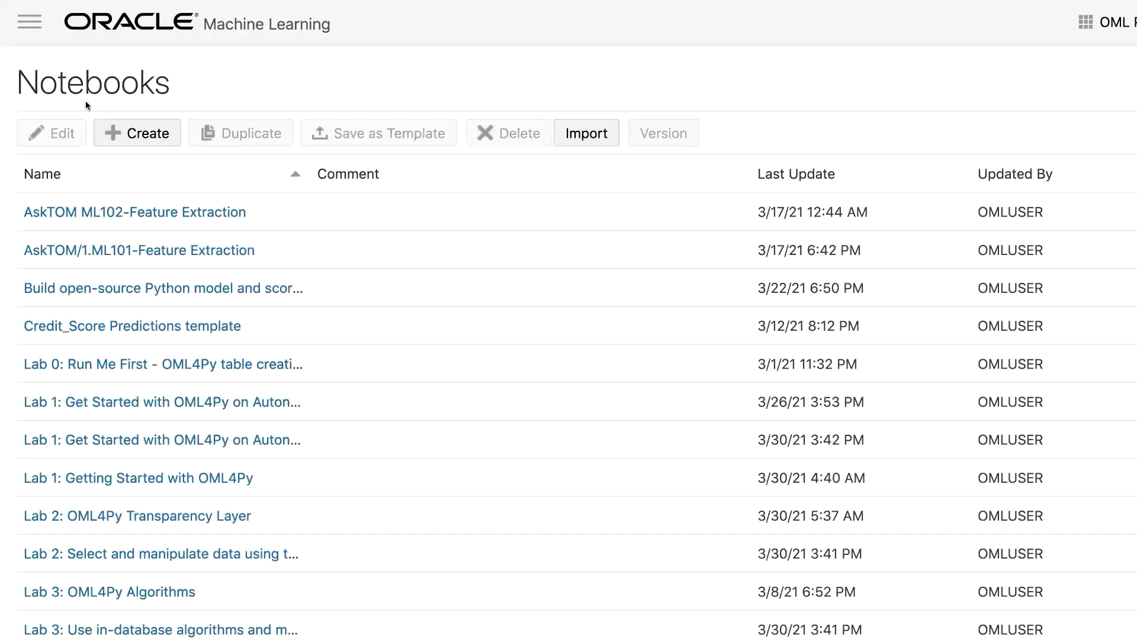
pyautogui.click(953, 174)
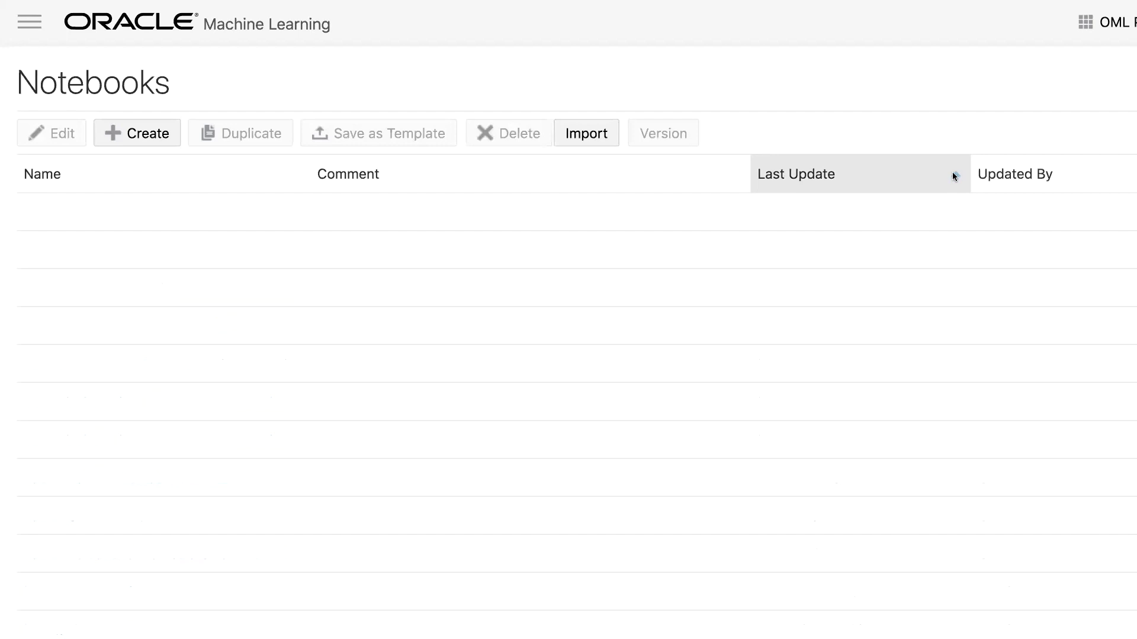
pyautogui.click(954, 174)
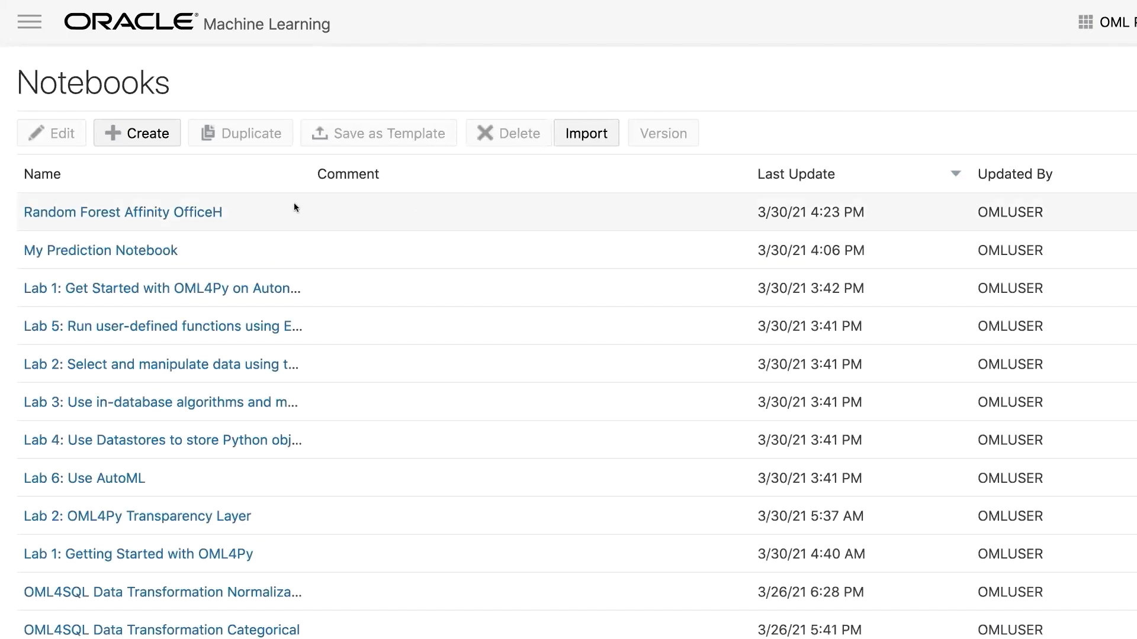
pyautogui.click(174, 217)
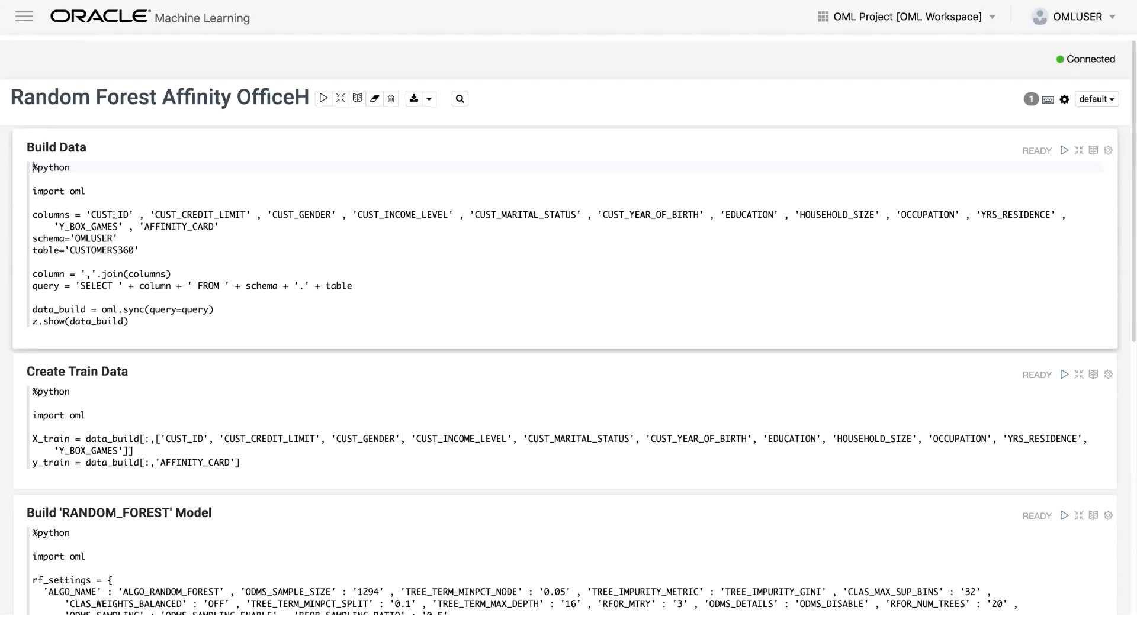
# Review the Build Data paragraph's code and run all paragraphs of the notebook.
pyautogui.moveTo(91, 179); pyautogui.dragTo(255, 322)
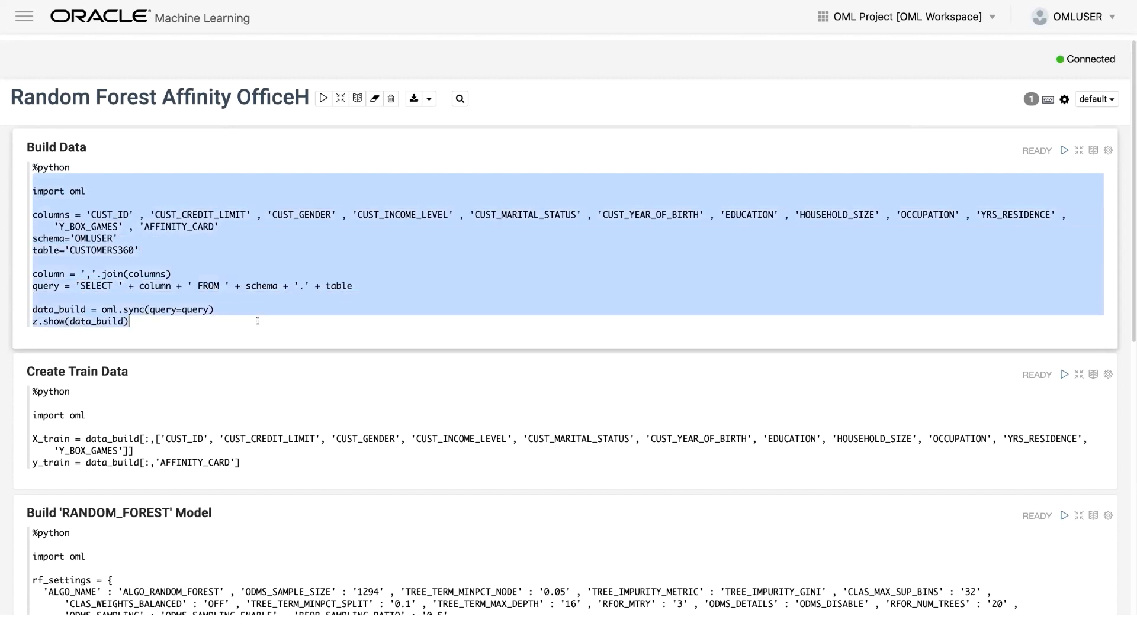
pyautogui.click(254, 323)
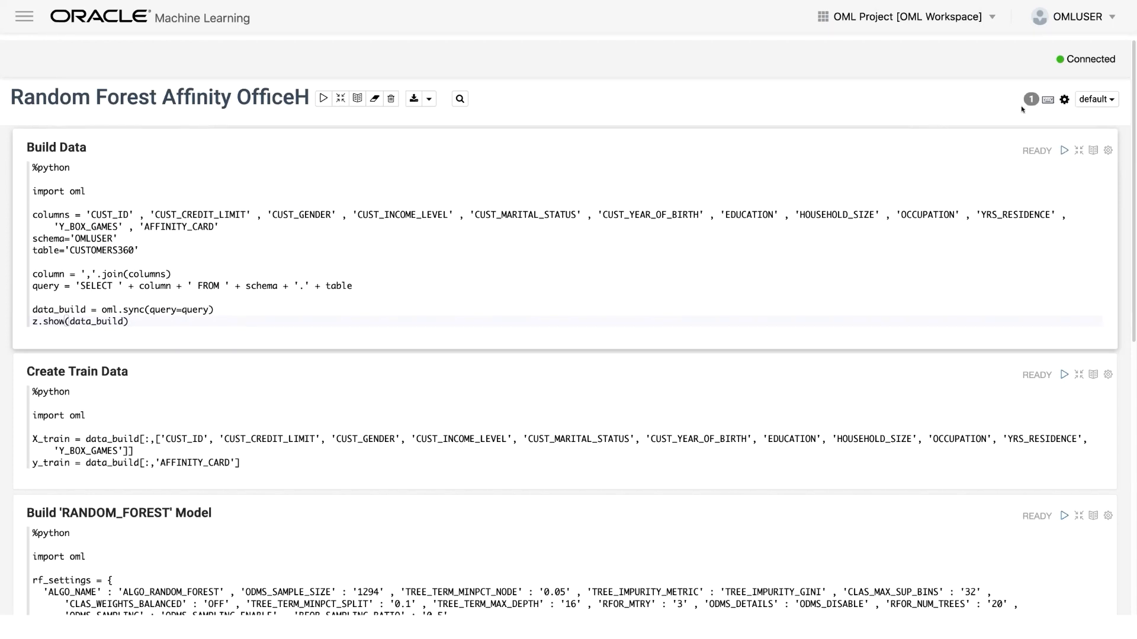
pyautogui.click(1064, 99)
pyautogui.click(136, 310)
pyautogui.click(37, 401)
pyautogui.click(323, 98)
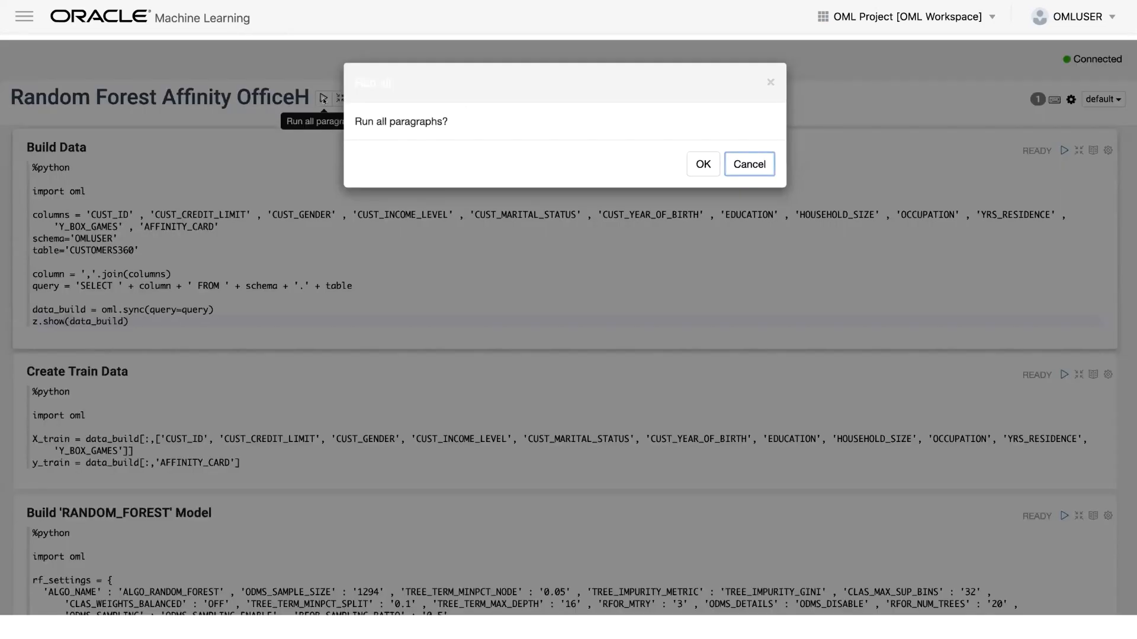
pyautogui.click(692, 164)
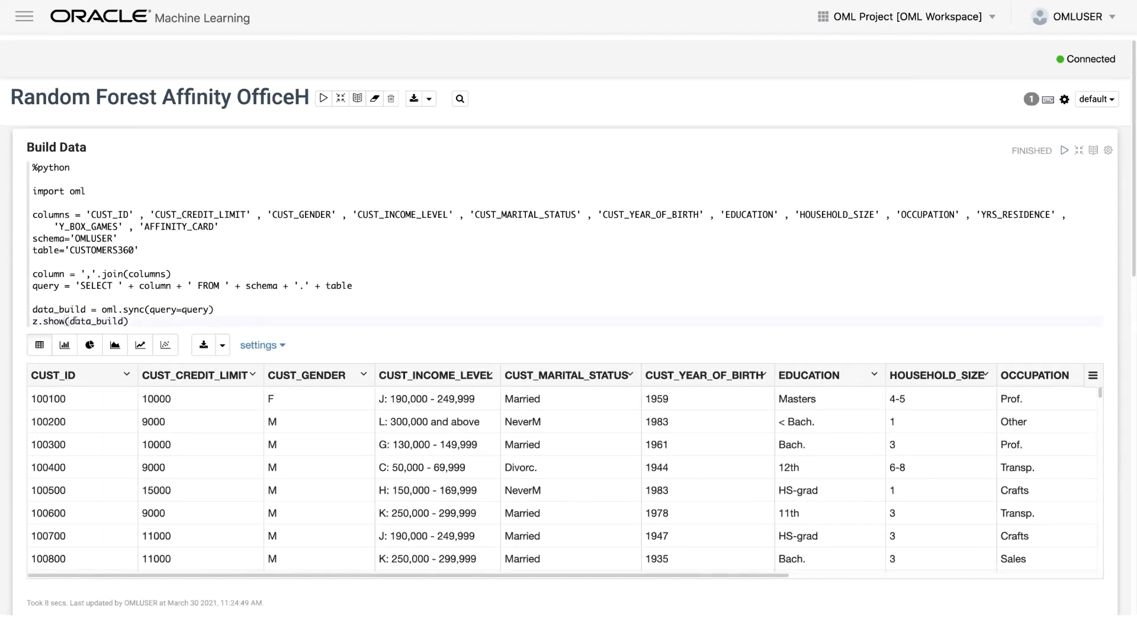
# Examine the Build Data paragraph's z.show(data_build) call and browse the customer rows in its output table.
pyautogui.moveTo(33, 322); pyautogui.dragTo(166, 323)
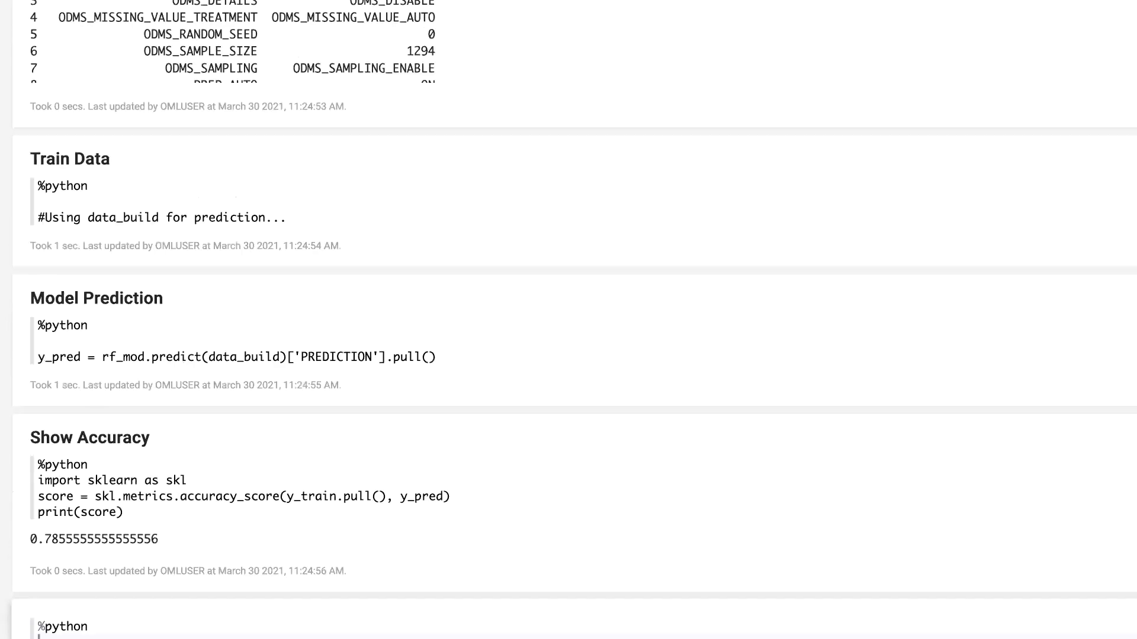
pyautogui.scroll(10, 568, 320)
pyautogui.scroll(-9, 568, 237)
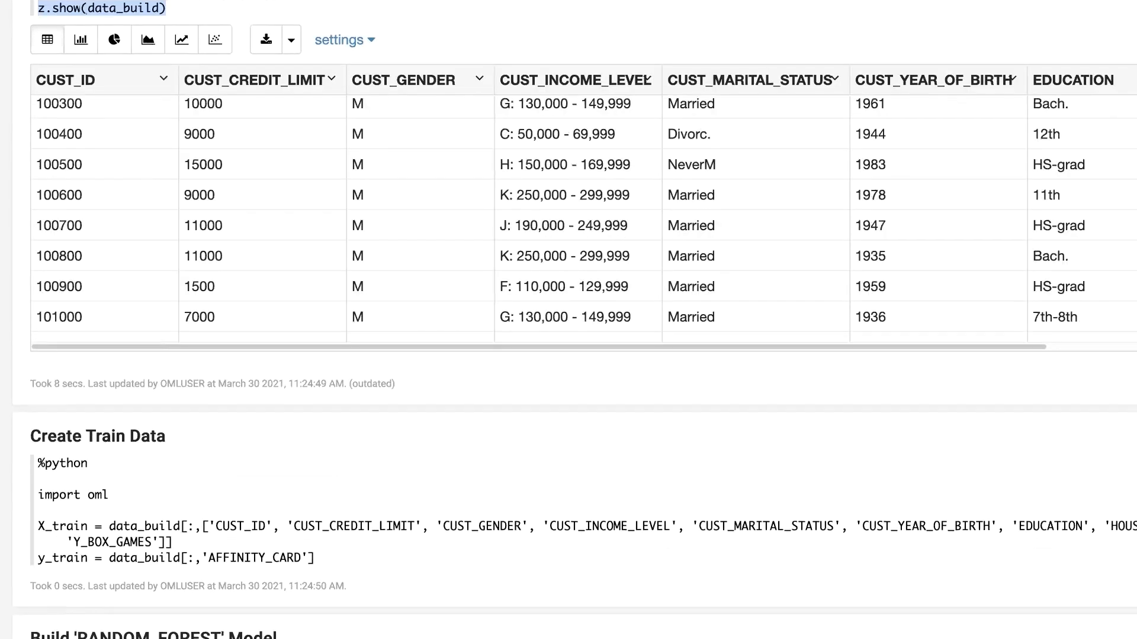
pyautogui.scroll(-3, 568, 229)
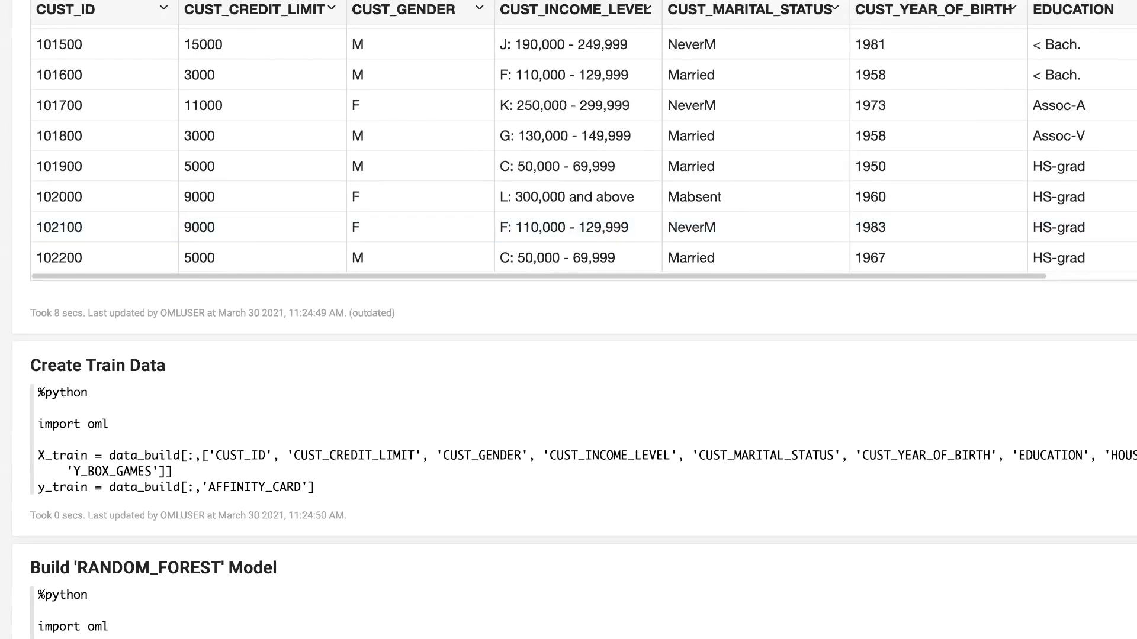
pyautogui.scroll(5, 568, 320)
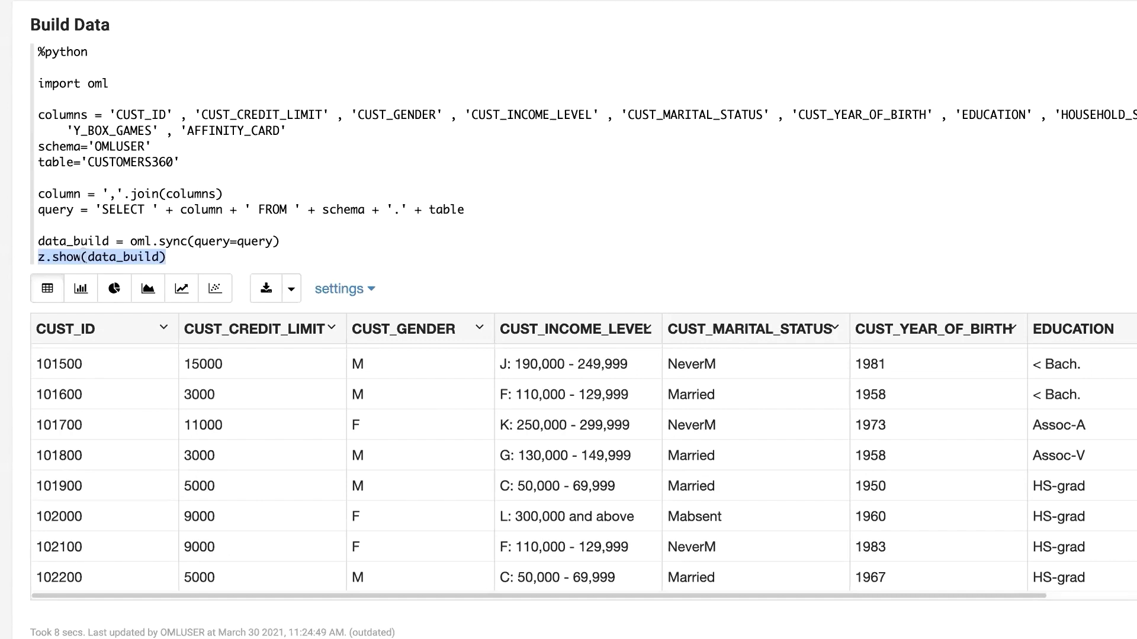
# Examine the X_train and y_train definitions, the rf_settings block and the rf_mod.fit call that build the Random Forest model.
pyautogui.scroll(-10, 765, 85)
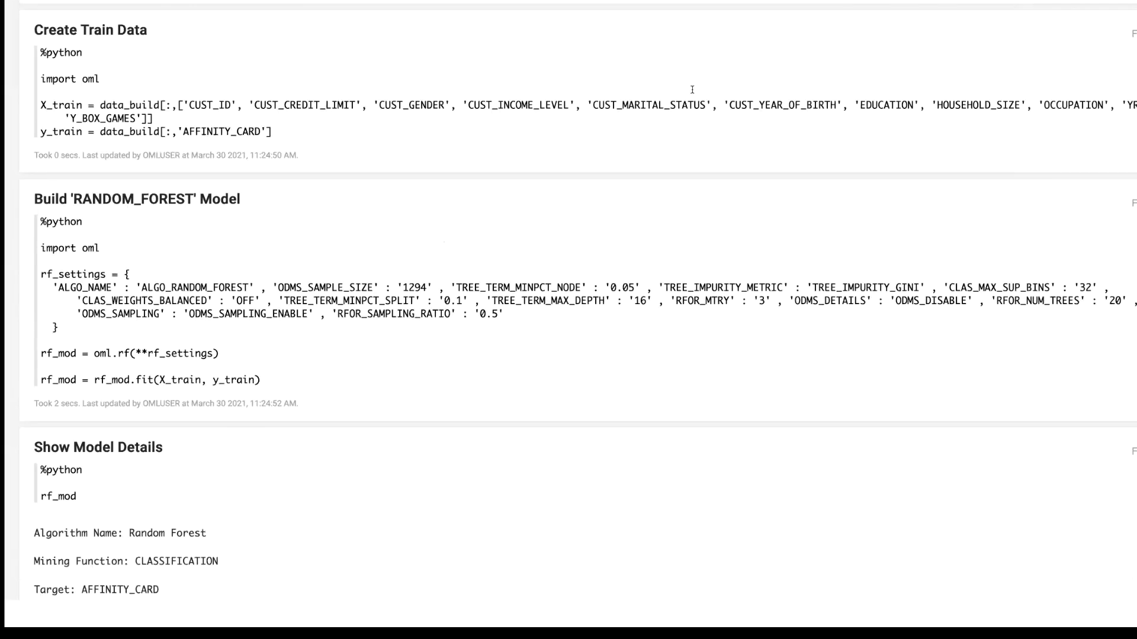
pyautogui.click(59, 130)
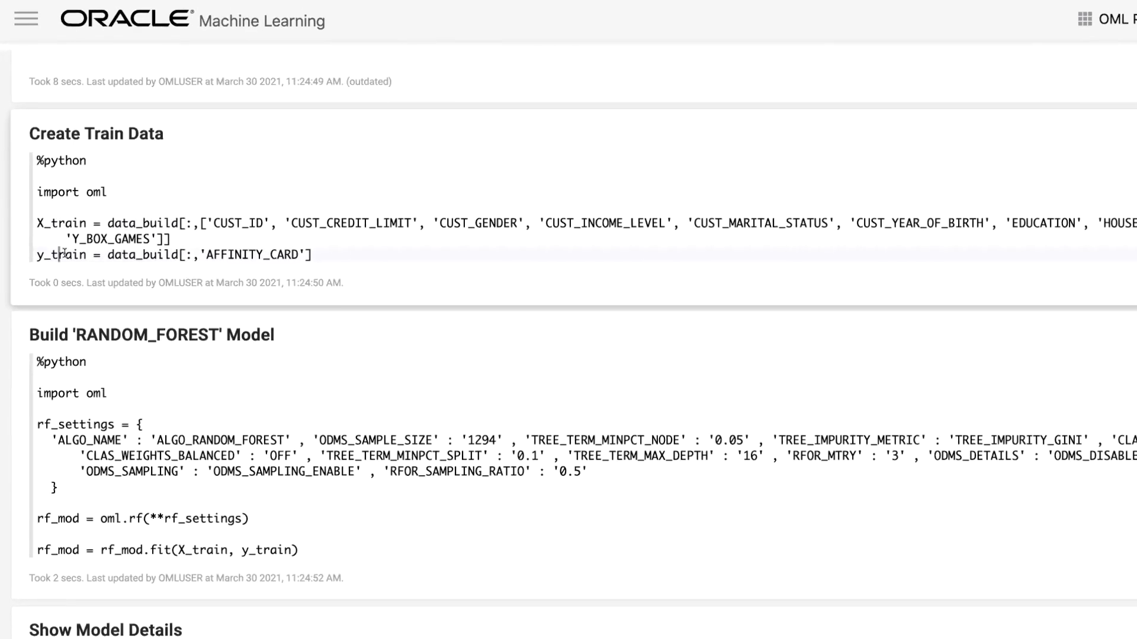
pyautogui.click(61, 225)
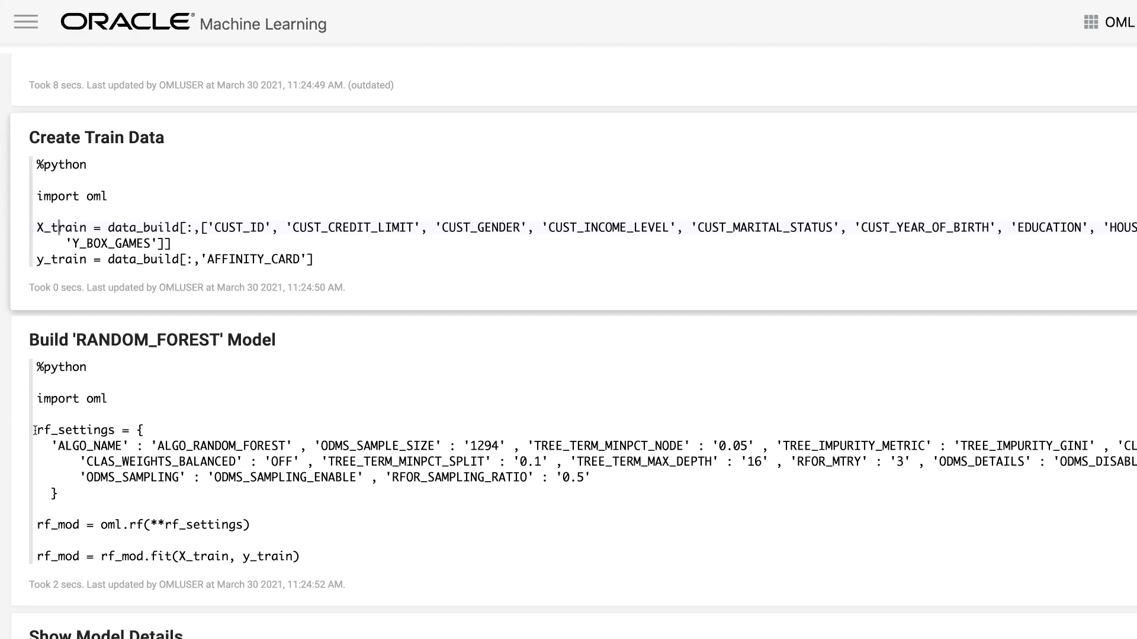
pyautogui.moveTo(36, 429); pyautogui.dragTo(59, 495)
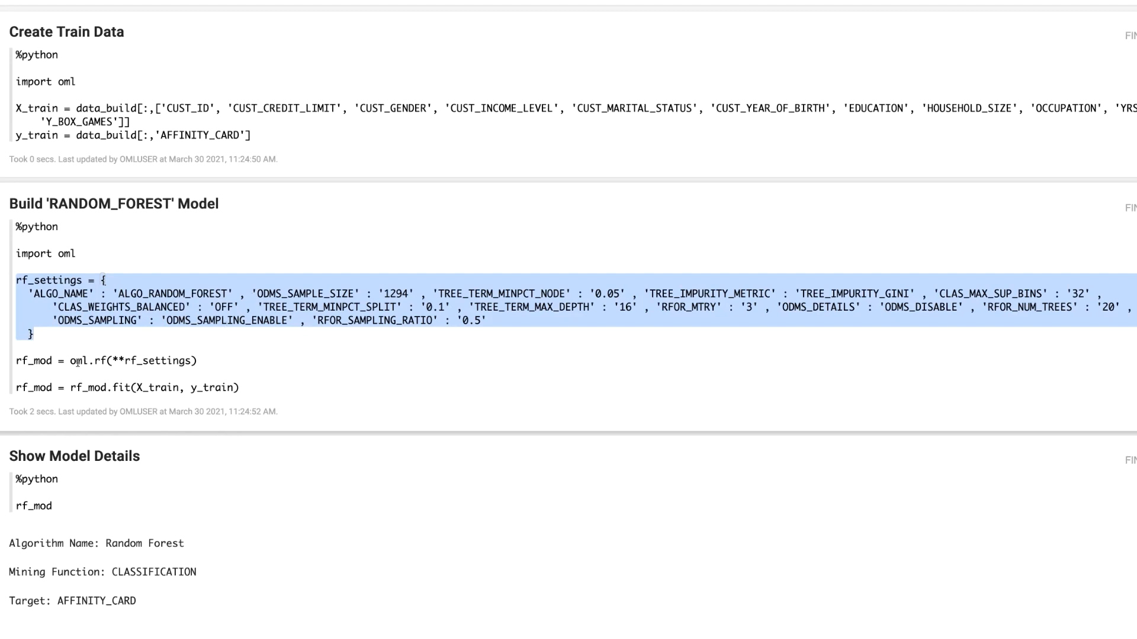
pyautogui.moveTo(70, 386); pyautogui.dragTo(132, 383)
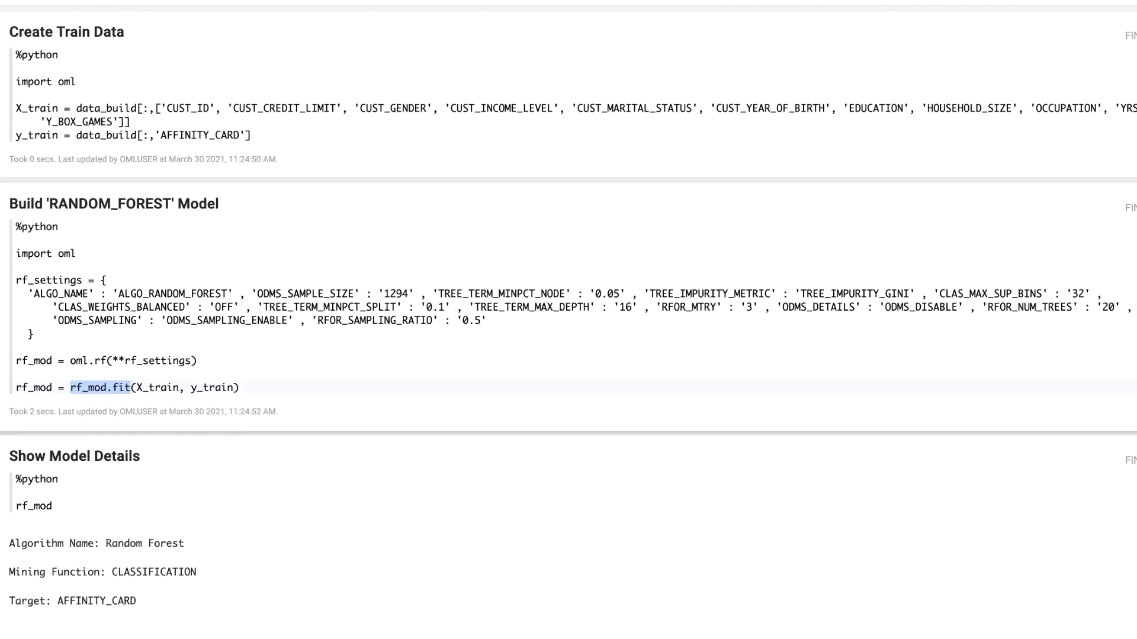
# Review the settings and attributes listed in the Show Model Details output, through to the notebook's last paragraphs.
pyautogui.scroll(-5, 568, 319)
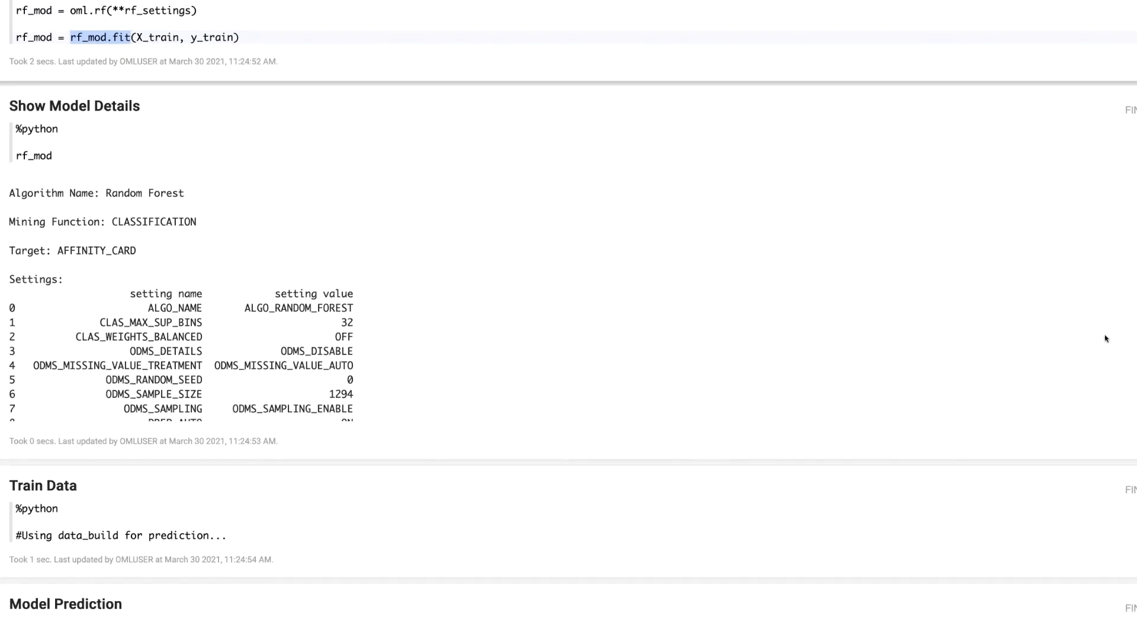
pyautogui.scroll(-6, 568, 296)
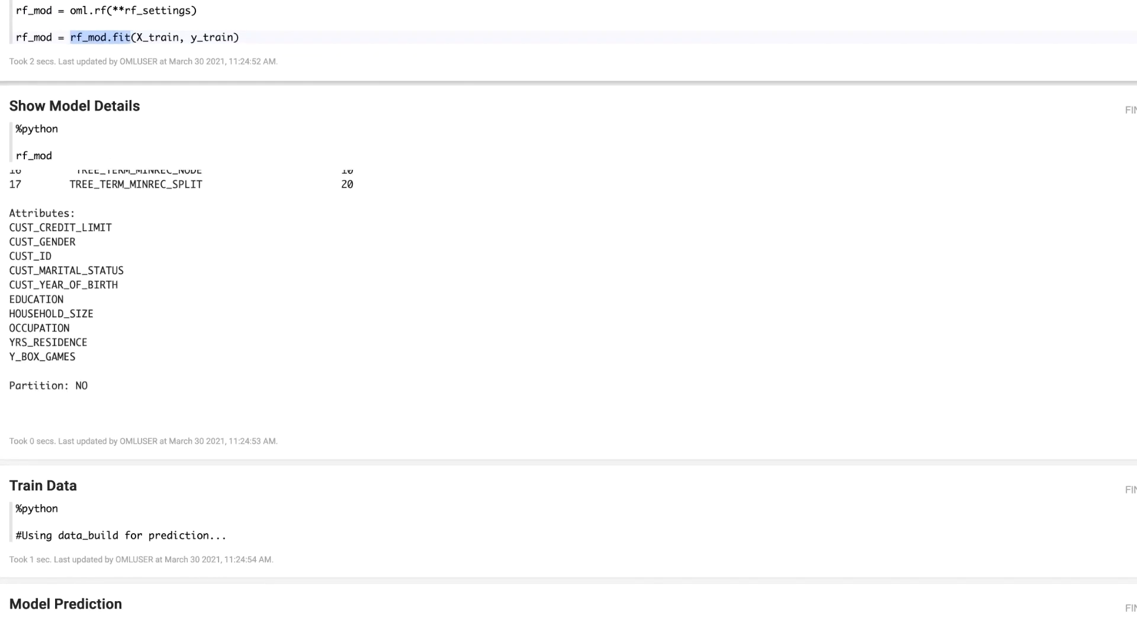
pyautogui.scroll(-5, 568, 319)
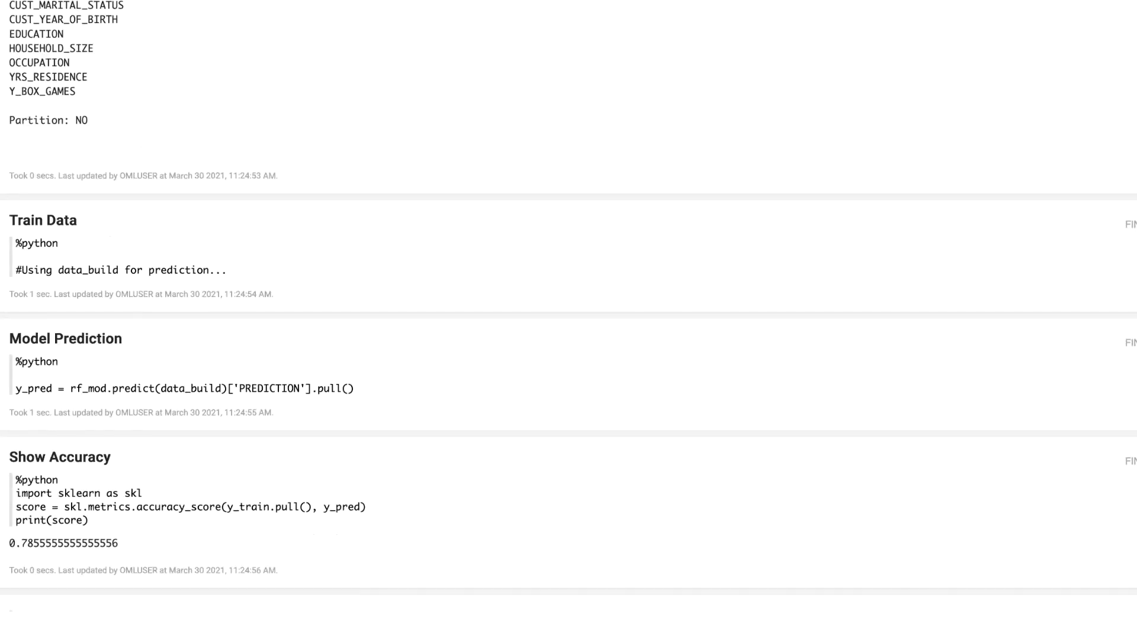
pyautogui.scroll(-1, 568, 319)
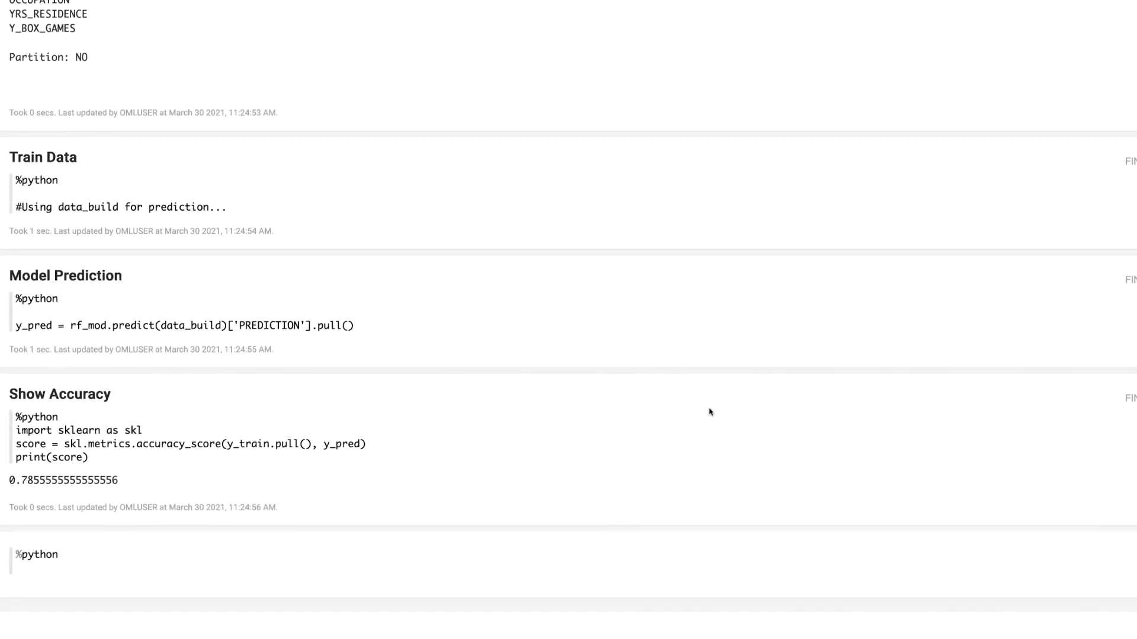
# Examine the Model Prediction code with its pull() call and the Show Accuracy code that computes accuracy_score.
pyautogui.click(139, 326)
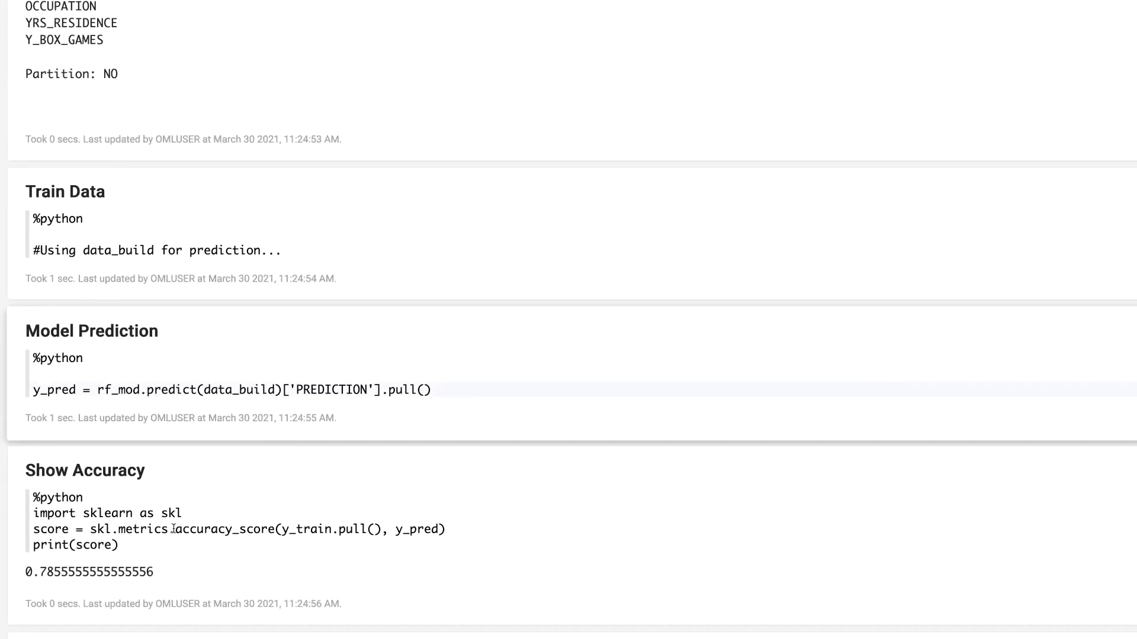
pyautogui.moveTo(175, 529); pyautogui.dragTo(277, 529)
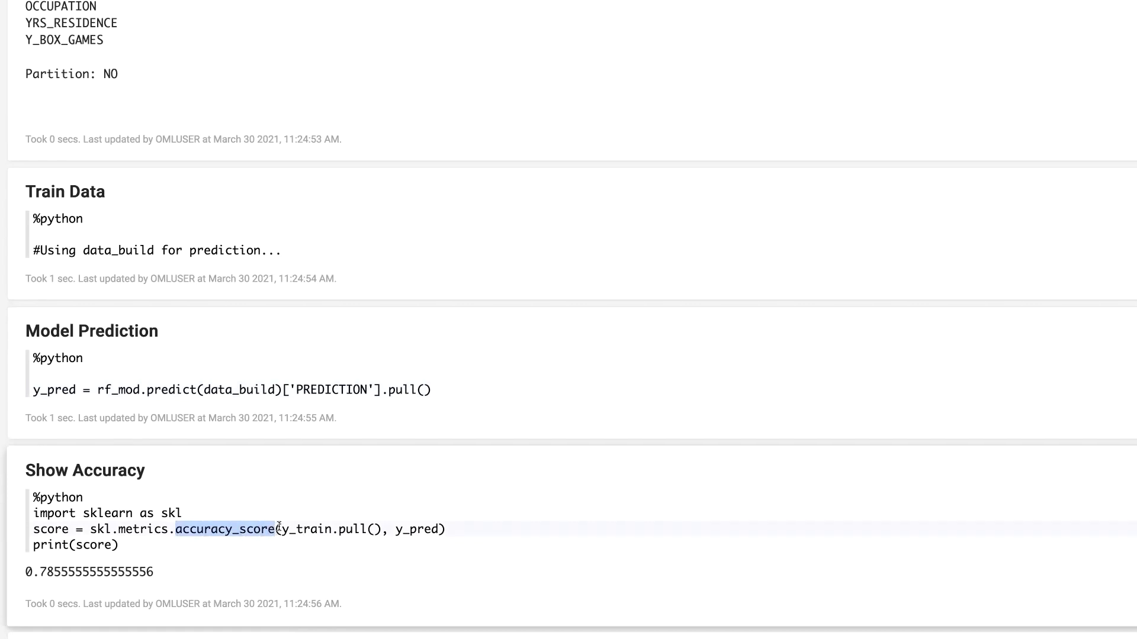
pyautogui.click(276, 529)
pyautogui.moveTo(389, 394)
pyautogui.mouseDown()
pyautogui.moveTo(439, 395)
pyautogui.moveTo(374, 390)
pyautogui.moveTo(389, 391)
pyautogui.mouseUp()
pyautogui.click(439, 396)
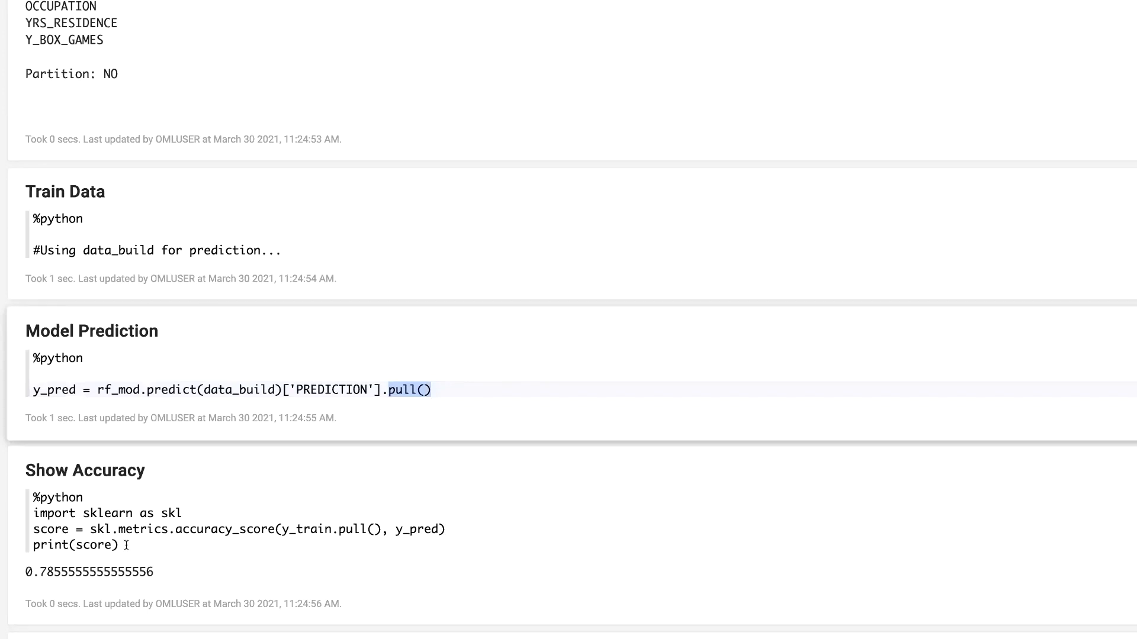
pyautogui.moveTo(120, 545); pyautogui.dragTo(34, 512)
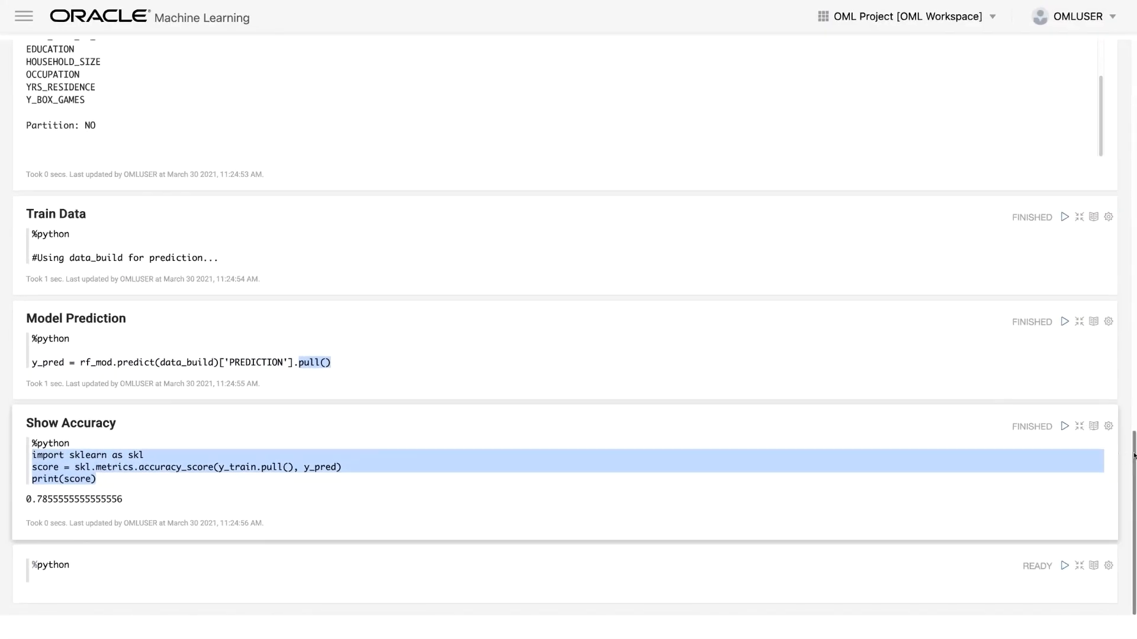
# Return to the Build Data paragraph and place the cursor on the line that sets the CUSTOMERS360 table.
pyautogui.scroll(5, 1130, 458)
pyautogui.scroll(20, 1134, 251)
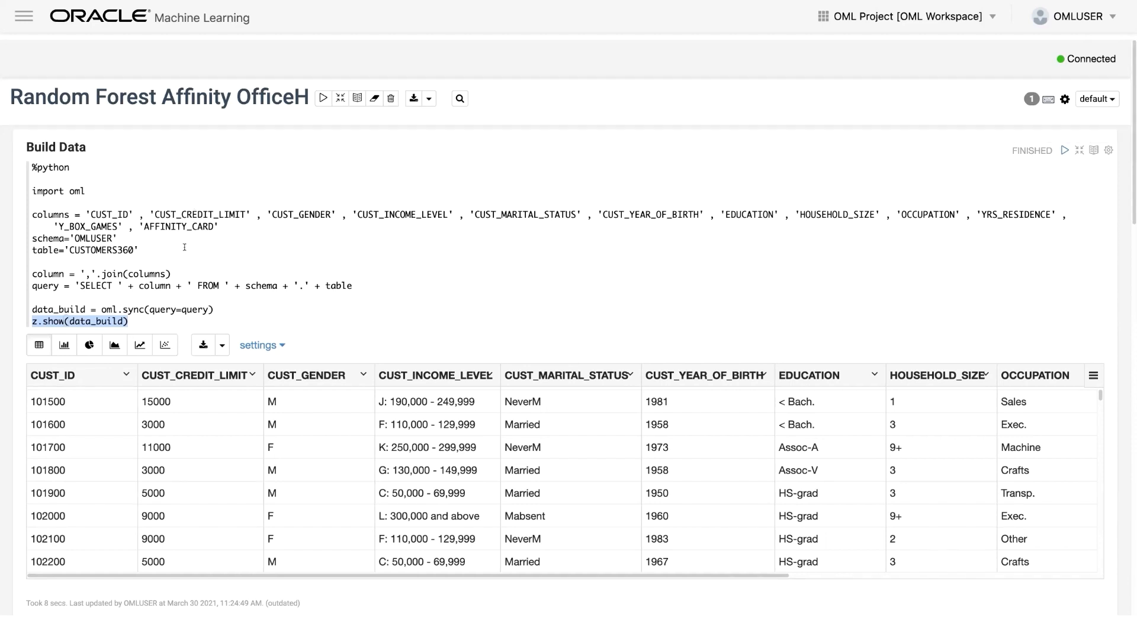
pyautogui.click(187, 249)
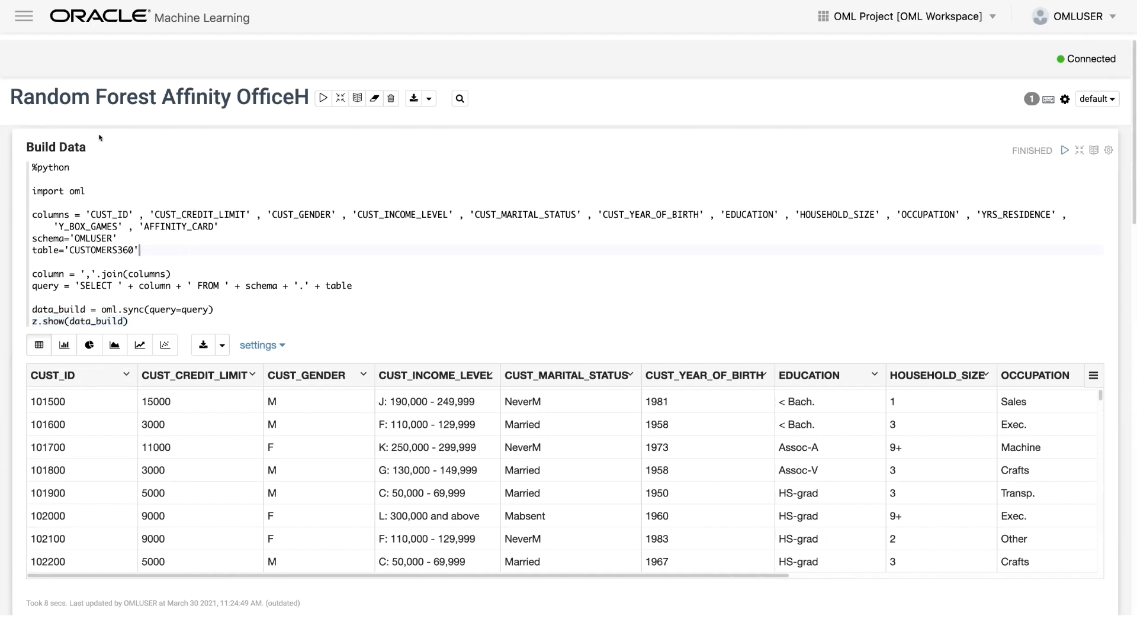
# Open the Office Hours Experiment from the list of AutoML experiments.
pyautogui.click(28, 22)
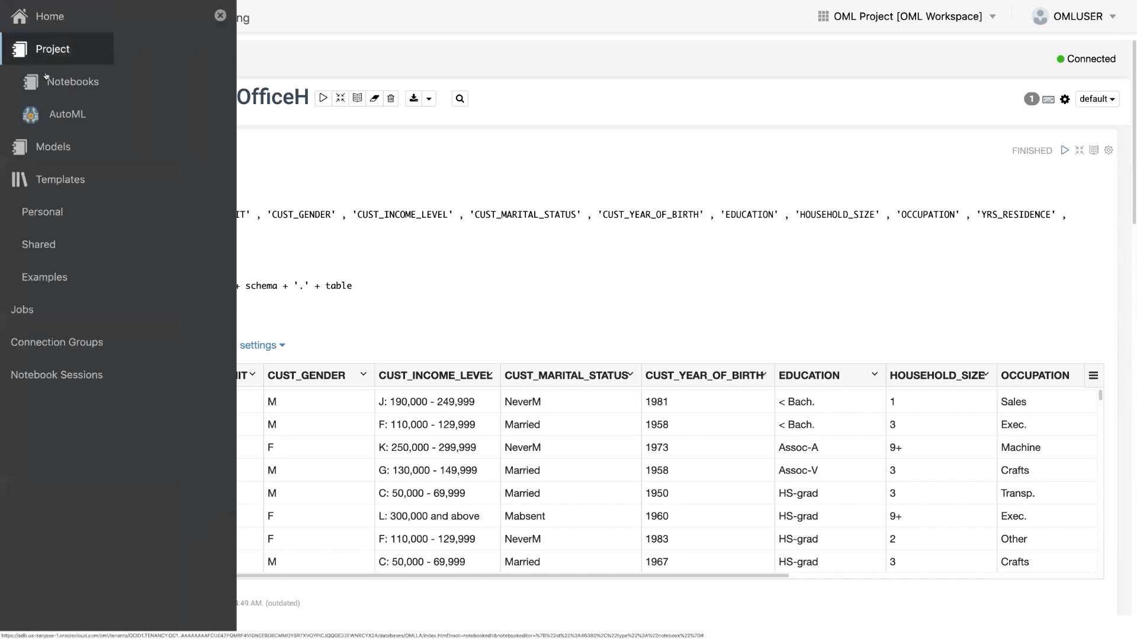
pyautogui.click(62, 113)
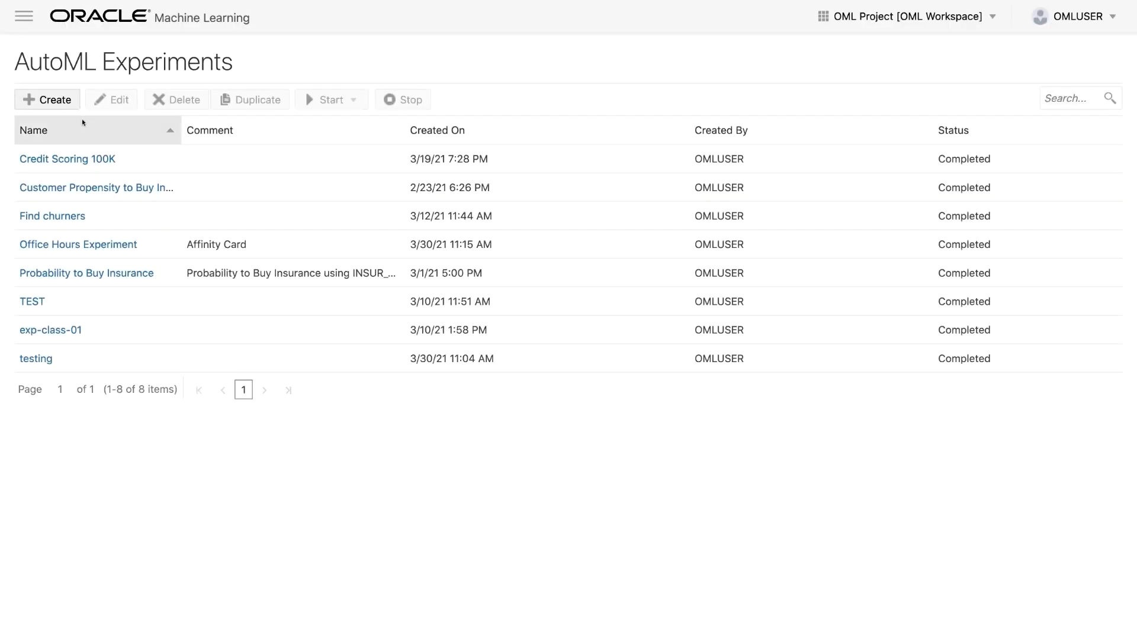
pyautogui.click(101, 247)
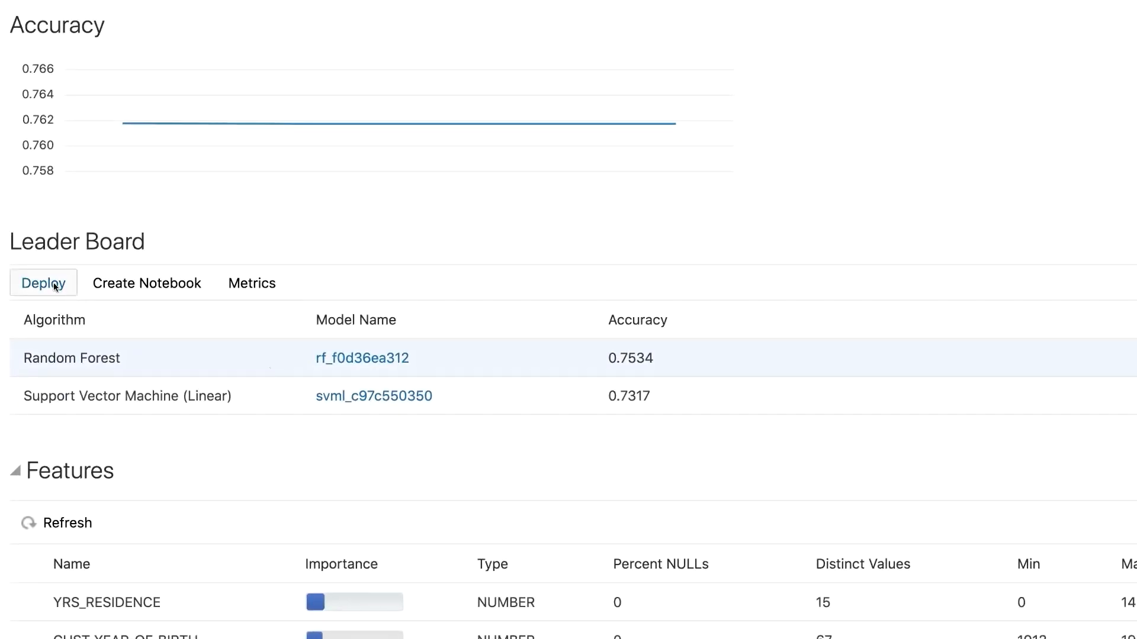
# Start deploying the Random Forest model from the leader board with the name RF_Affinity_OH and the URI rf_affinity_oh.
pyautogui.click(55, 284)
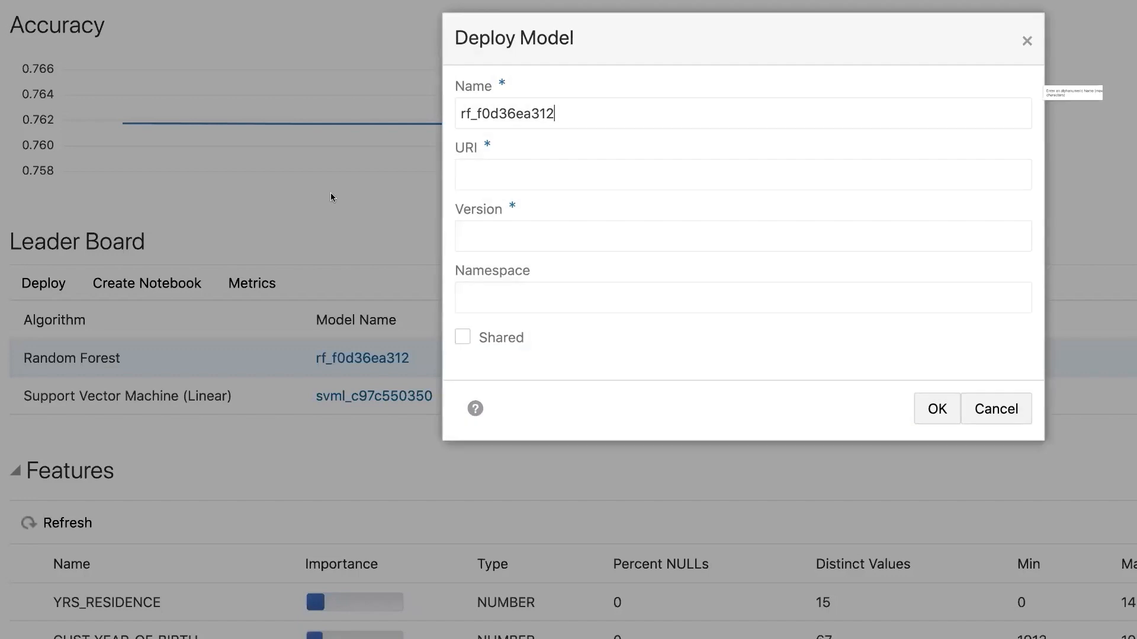
pyautogui.doubleClick(528, 120)
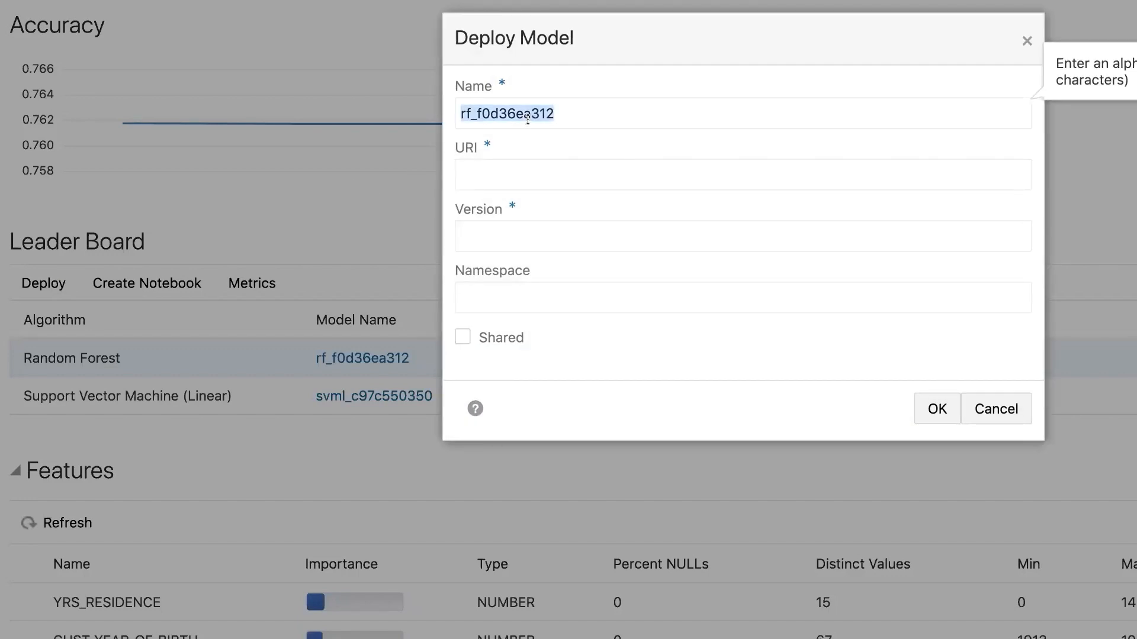
pyautogui.write('RF_')
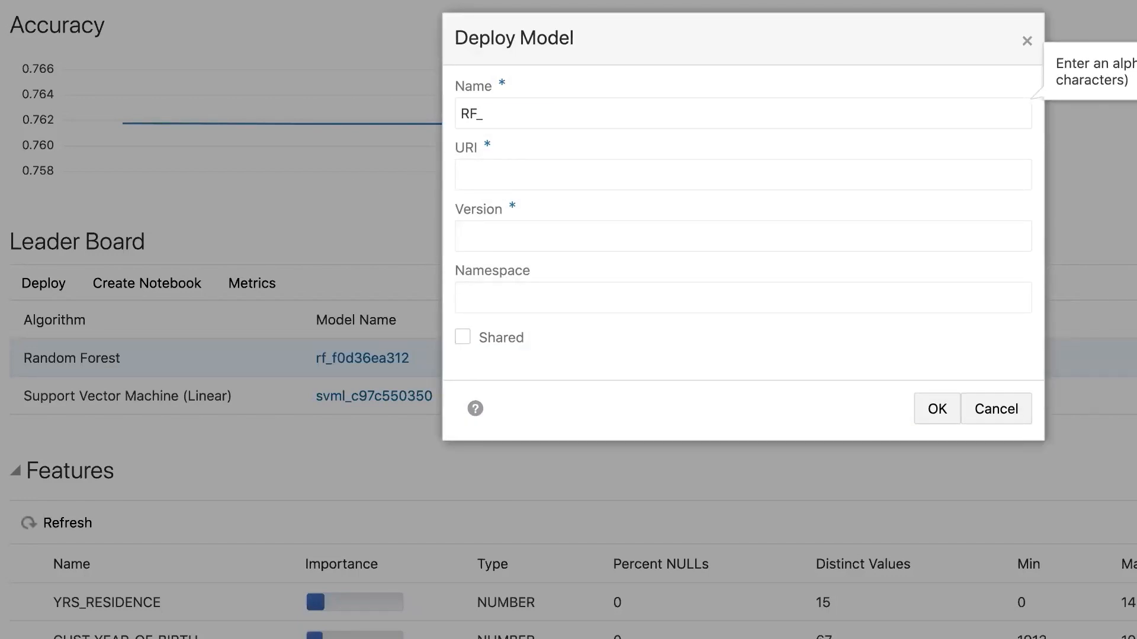
pyautogui.write('Affinity_OH')
pyautogui.click(509, 173)
pyautogui.write('rf_')
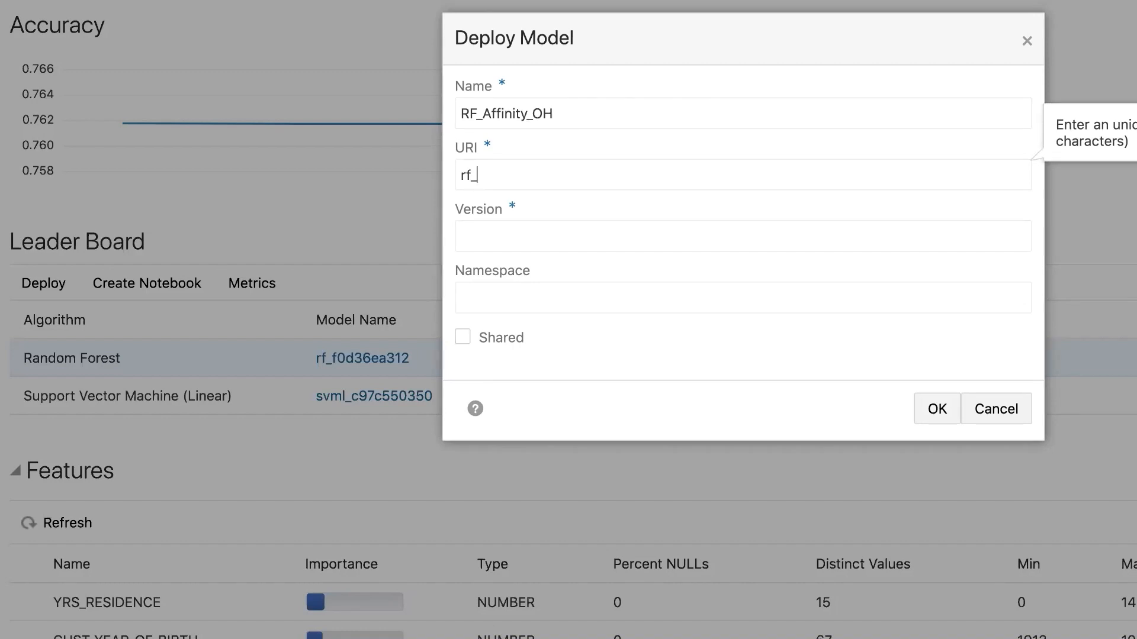
pyautogui.write('affinity_oh')
# Set the deployment's version to 1.0 and namespace to OML_MODELS, mark it as shared, and deploy the model.
pyautogui.click(514, 239)
pyautogui.write('1.0')
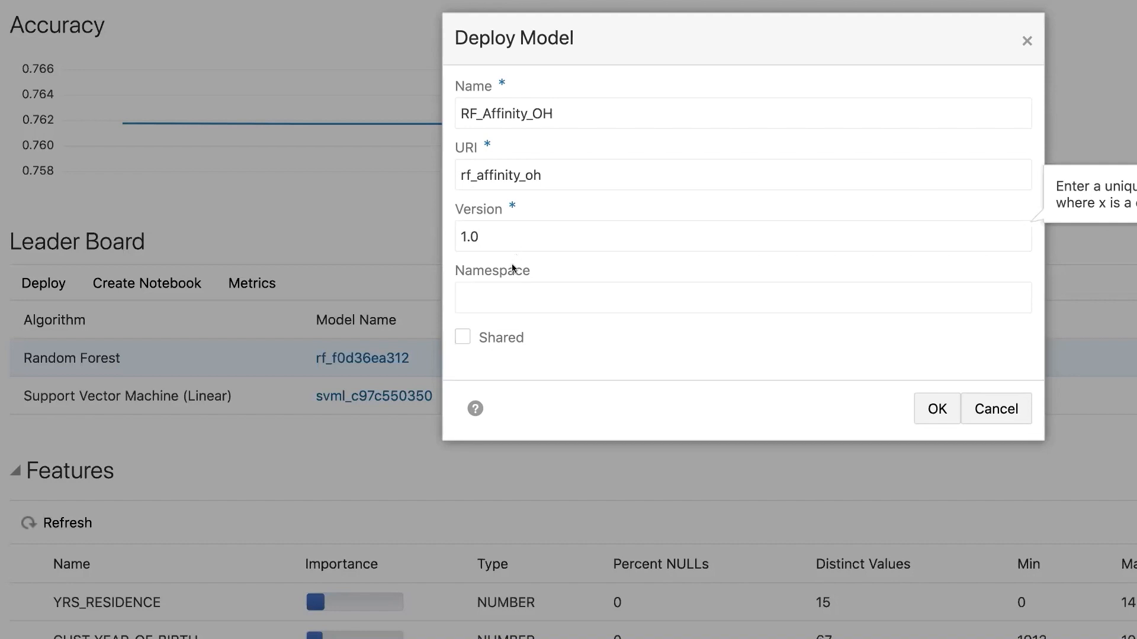
pyautogui.click(503, 292)
pyautogui.write('OML_MODELS')
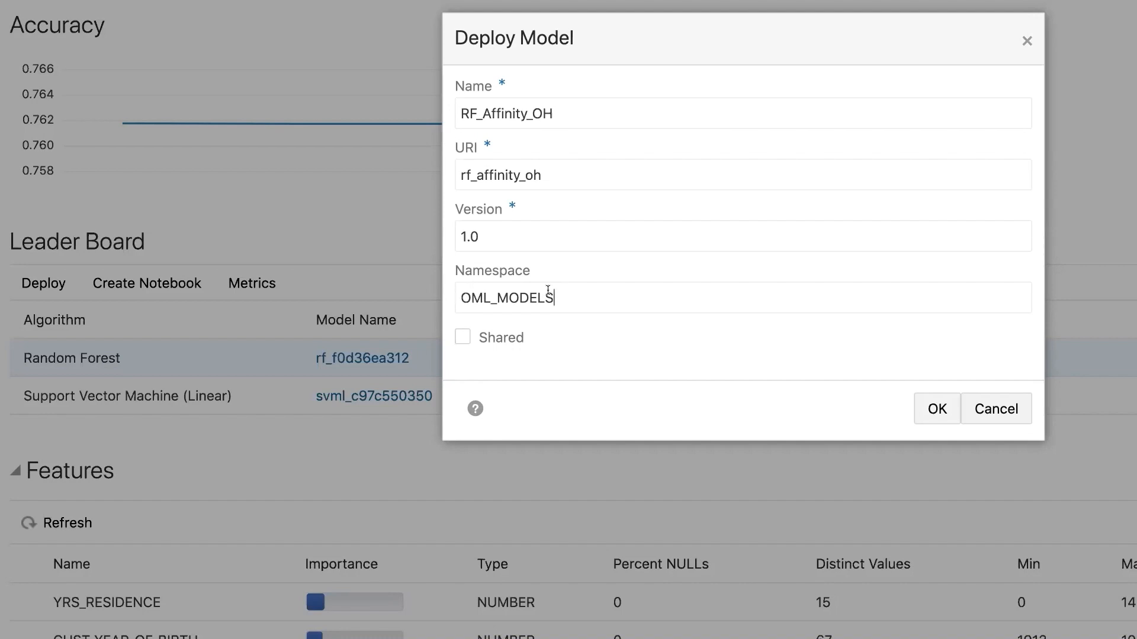
pyautogui.click(465, 337)
pyautogui.click(927, 410)
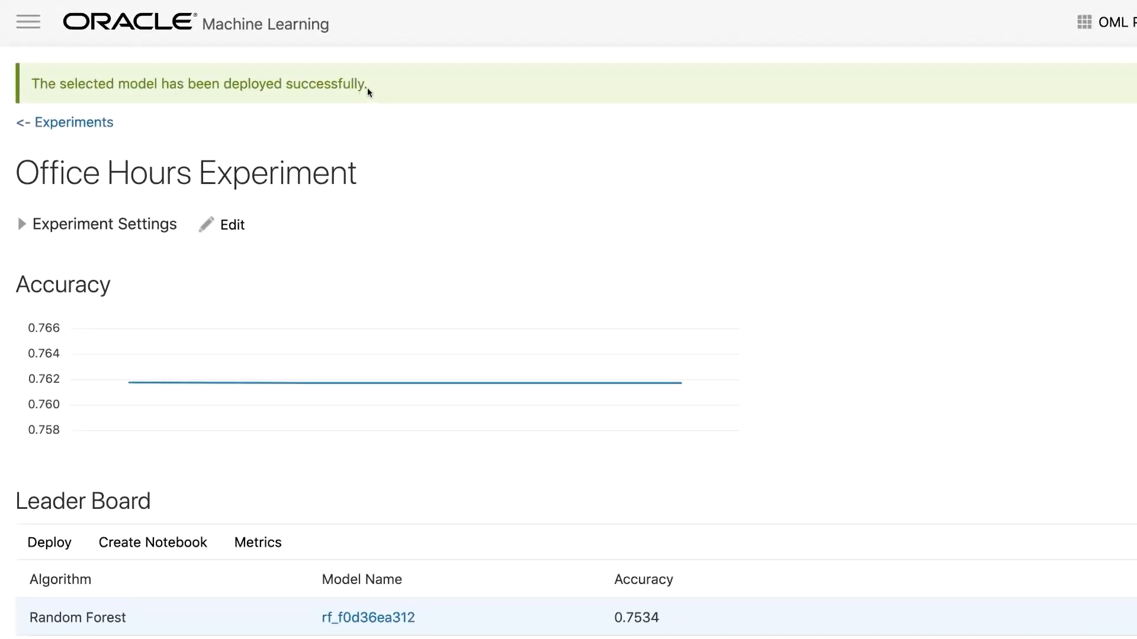
# Show the user models list sorted by creation date with the newest models first.
pyautogui.click(28, 22)
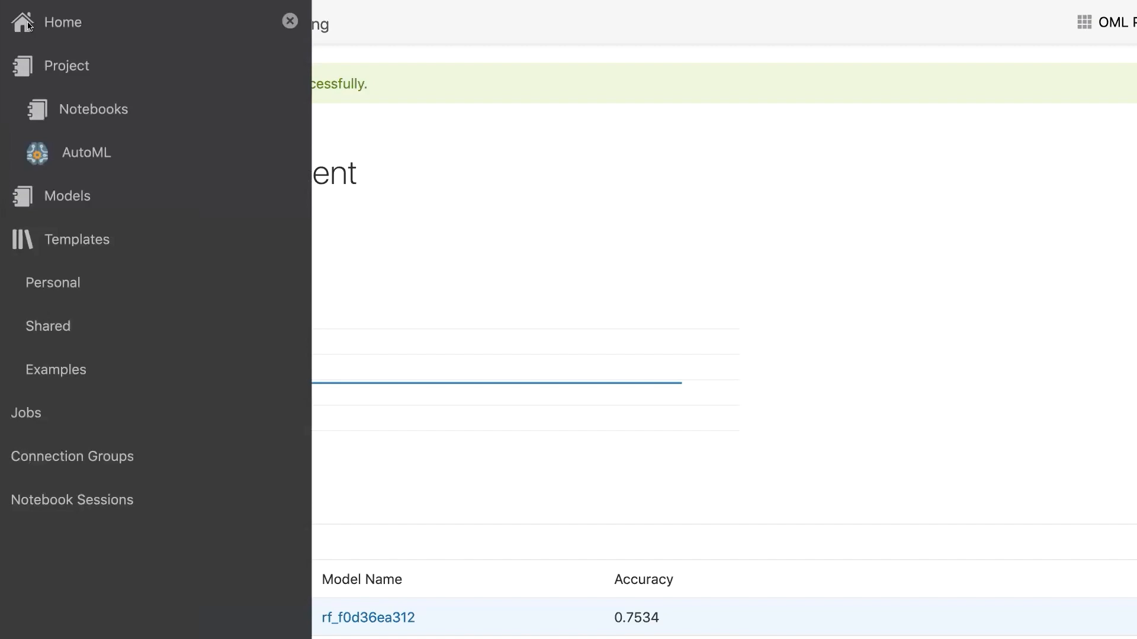
pyautogui.click(91, 198)
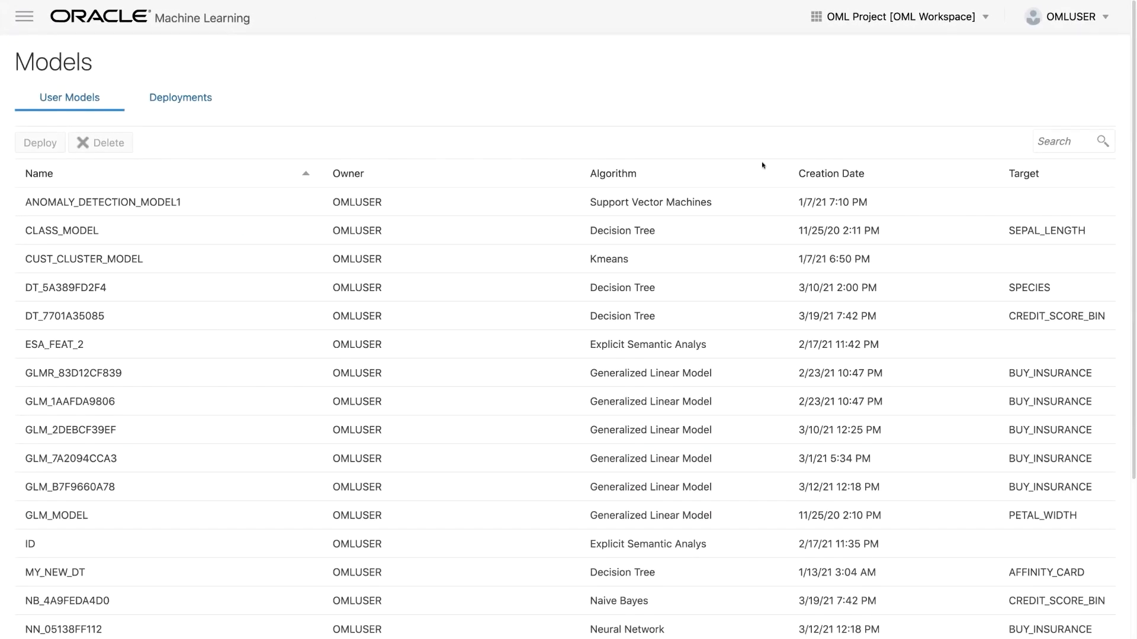
pyautogui.click(987, 176)
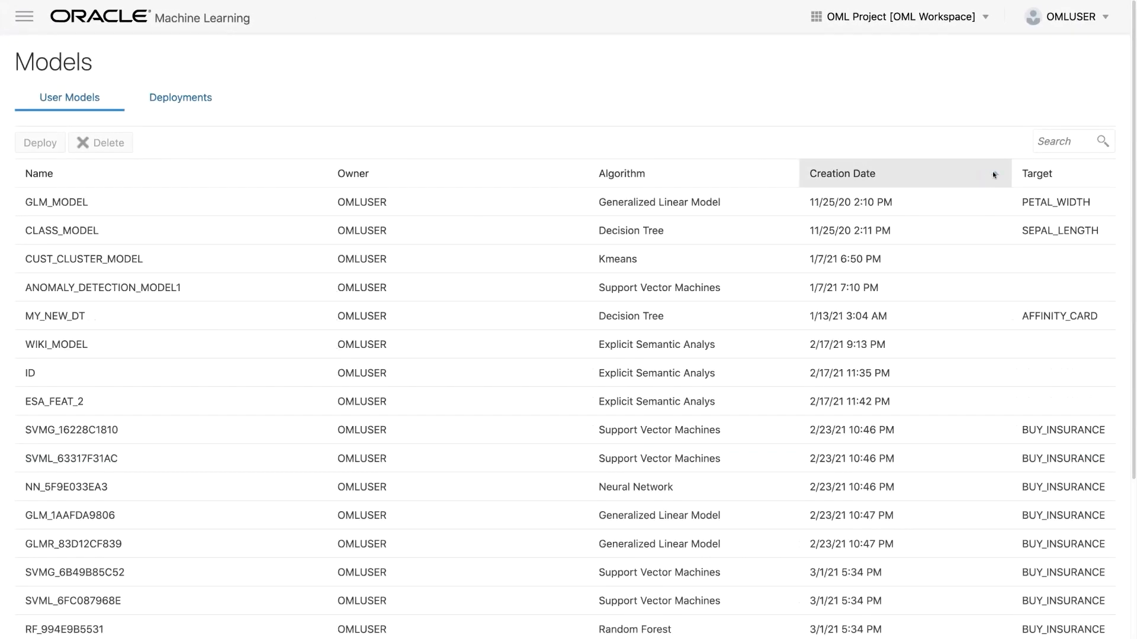
pyautogui.click(989, 174)
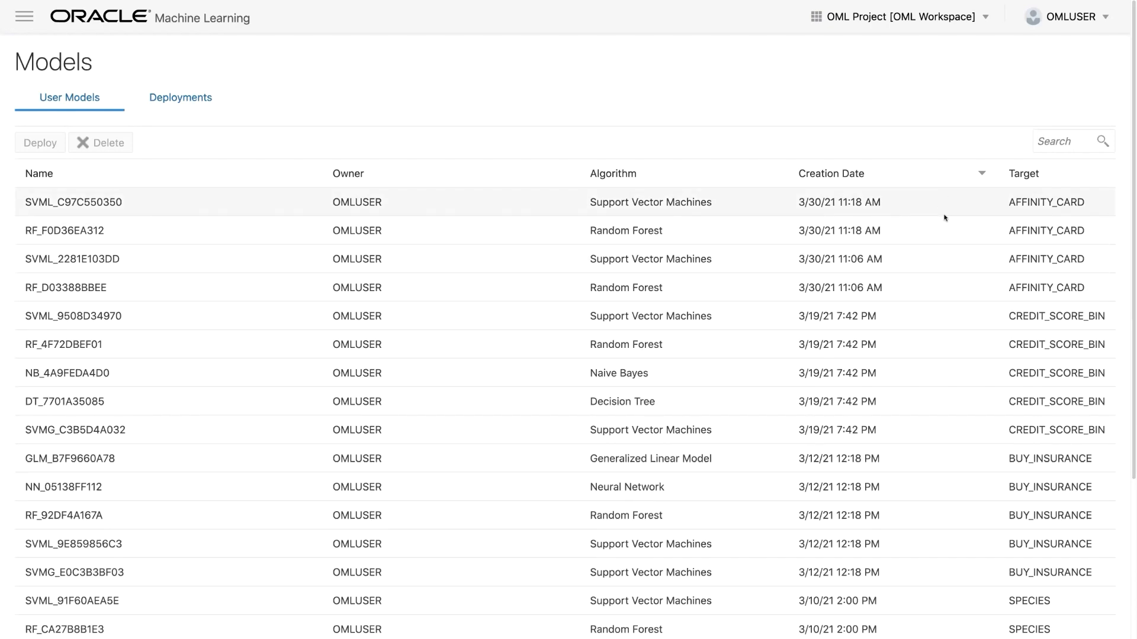
# Show the model deployments sorted by deployed date with the newest first.
pyautogui.click(180, 101)
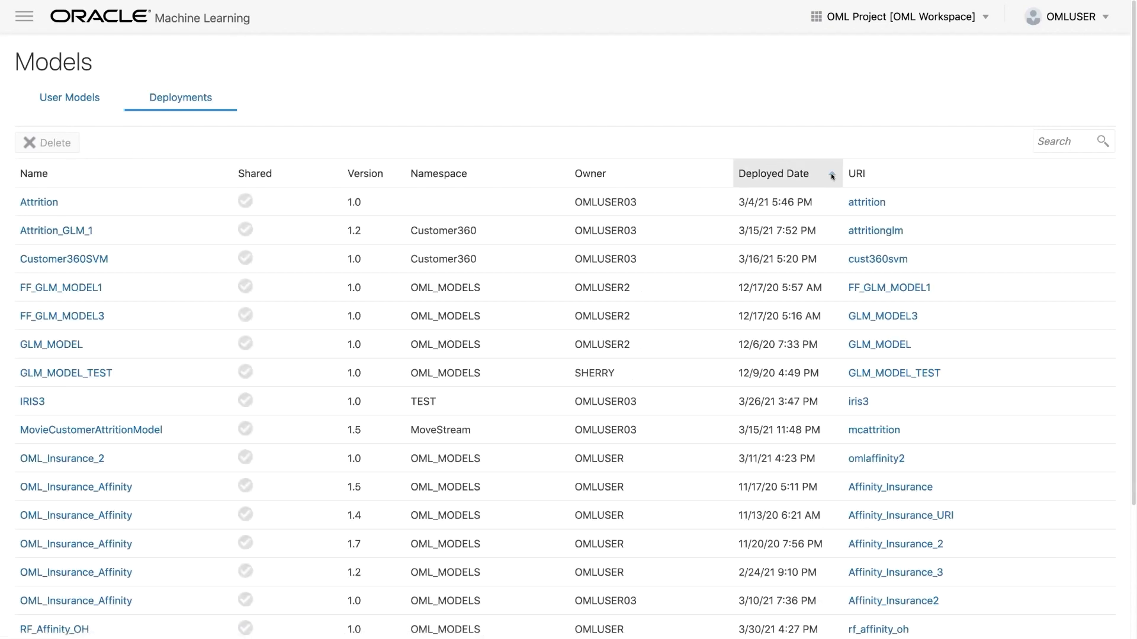
pyautogui.click(831, 173)
pyautogui.click(830, 173)
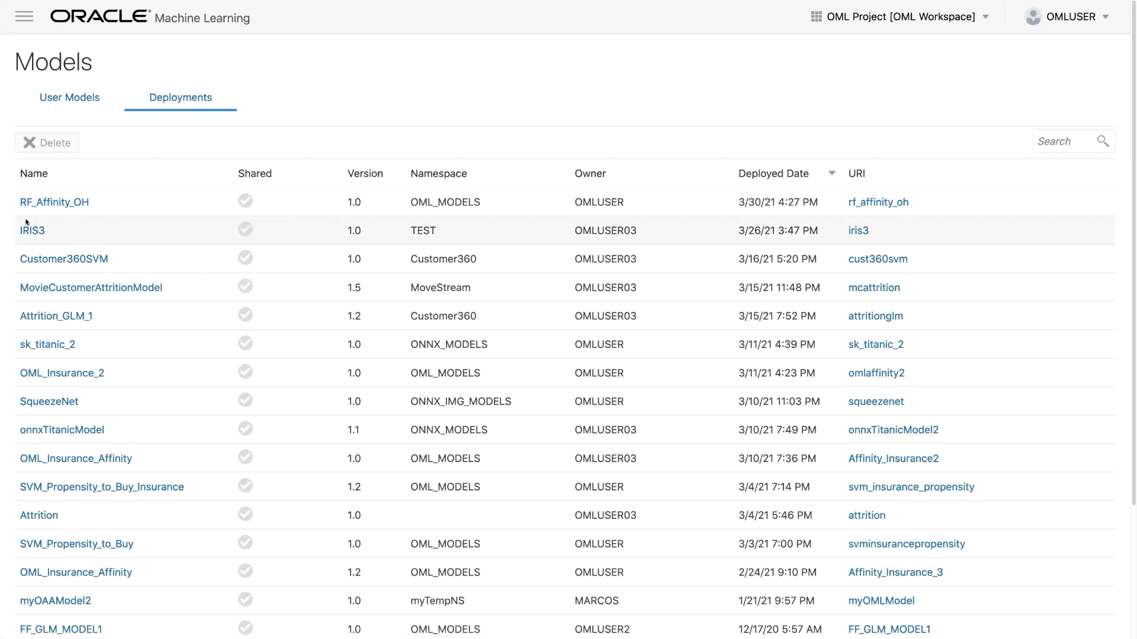
# Review the model metadata of the RF_Affinity_OH deployment, including its AFFINITY_CARD output, and close it.
pyautogui.click(55, 203)
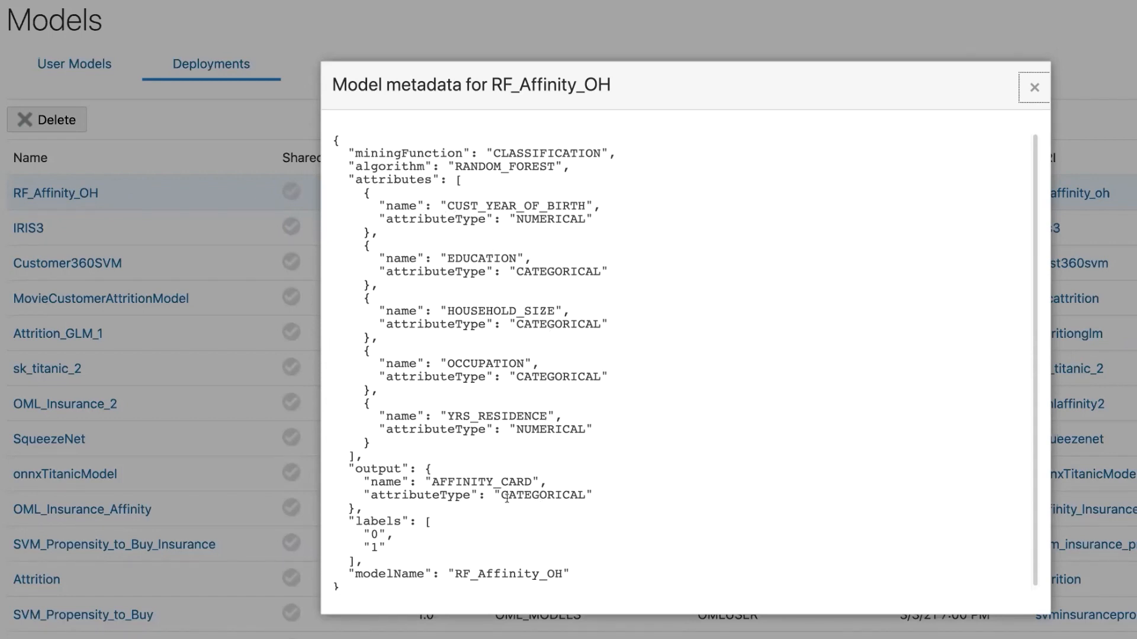
pyautogui.moveTo(434, 481); pyautogui.dragTo(537, 481)
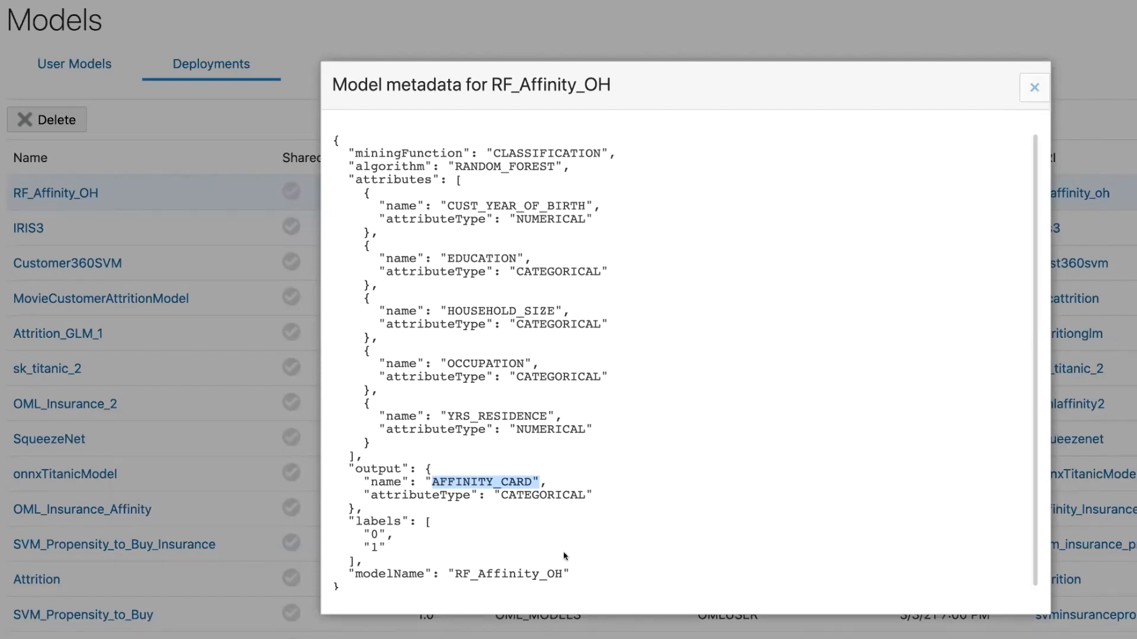
pyautogui.click(1034, 88)
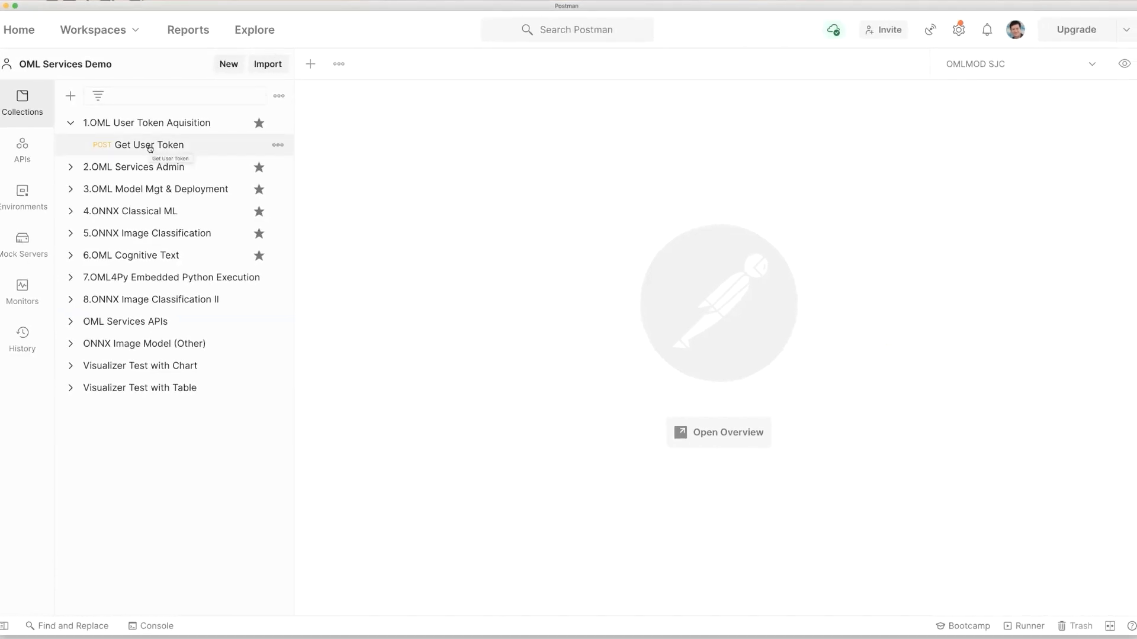
# In Postman, send the Get User Token request from the OML User Token Aquisition collection.
pyautogui.click(149, 146)
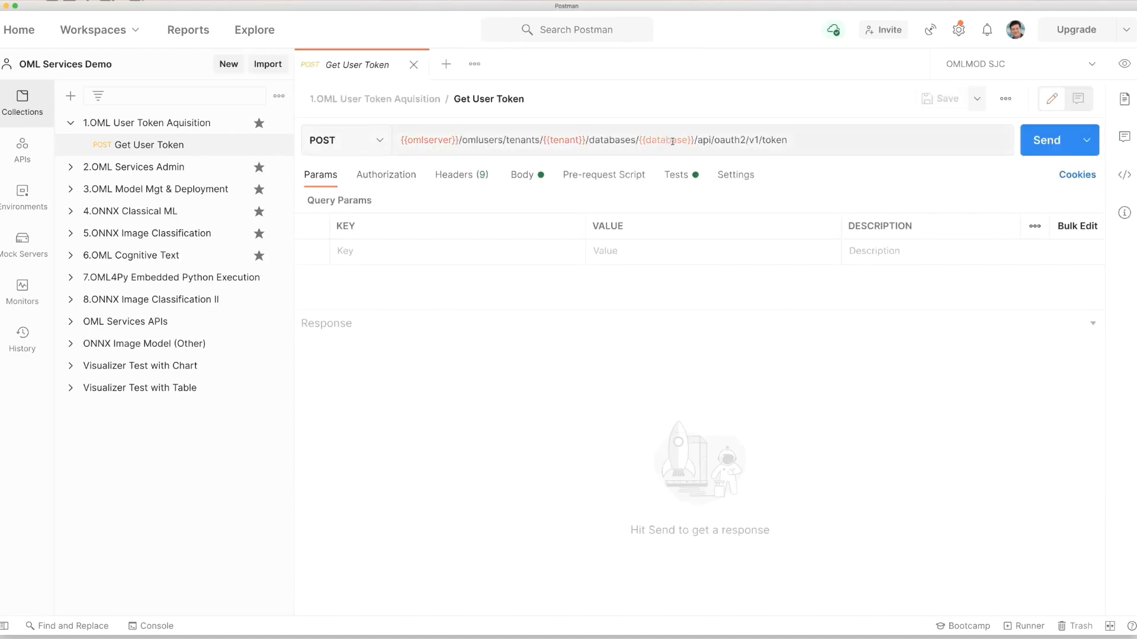
pyautogui.click(1041, 147)
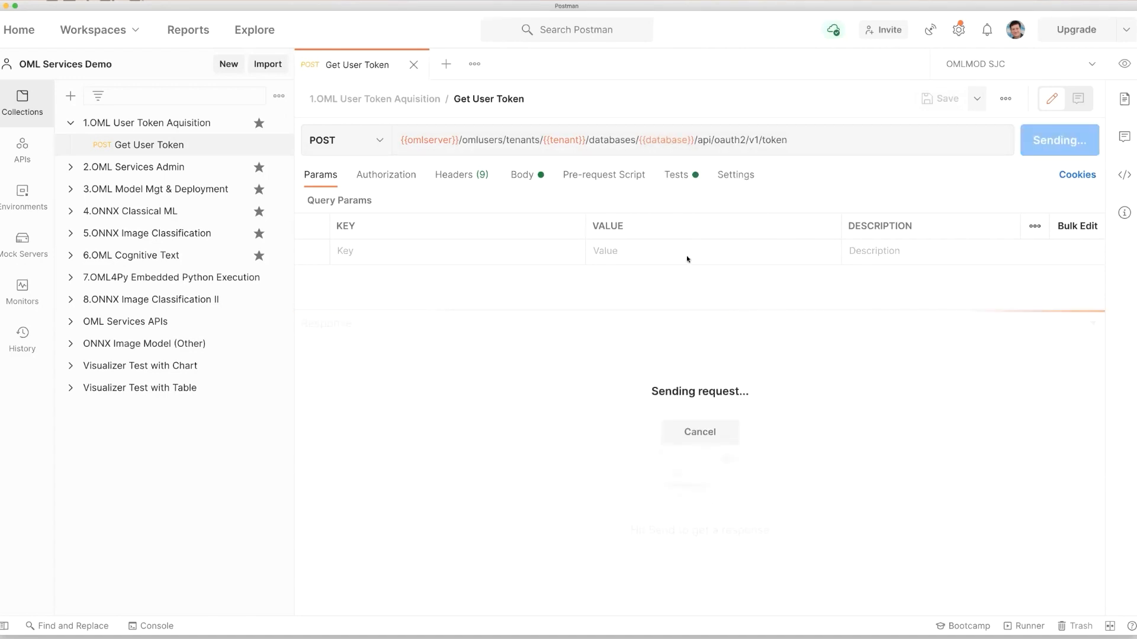
pyautogui.moveTo(429, 141)
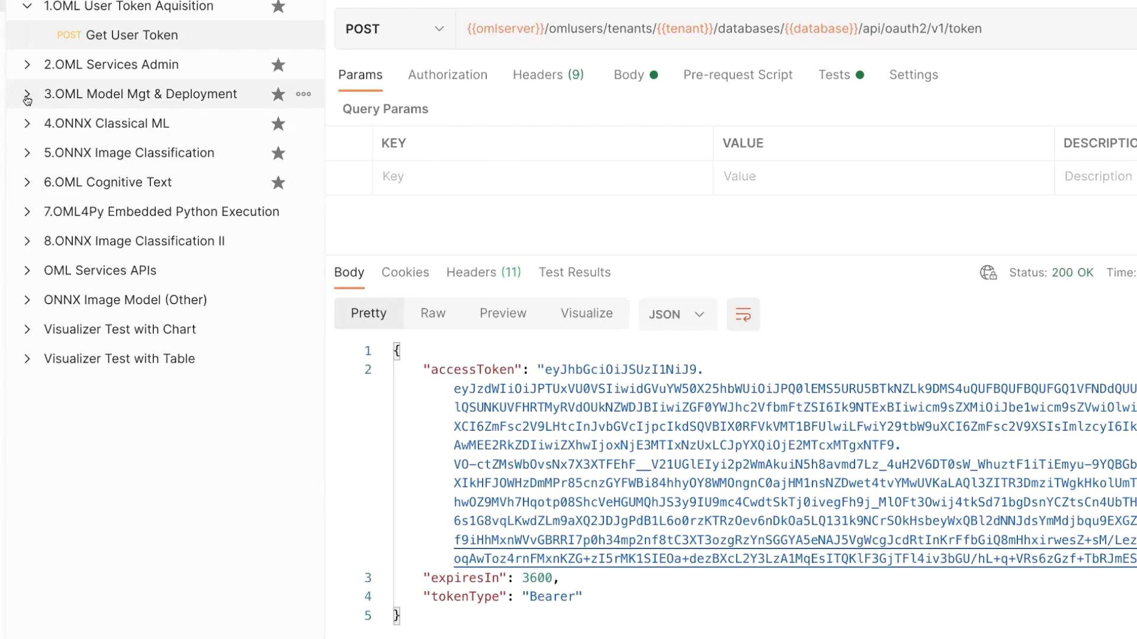
# Send the List OML Models request from the OML Model Mgt & Deployment collection for the OML_MODELS namespace.
pyautogui.click(27, 96)
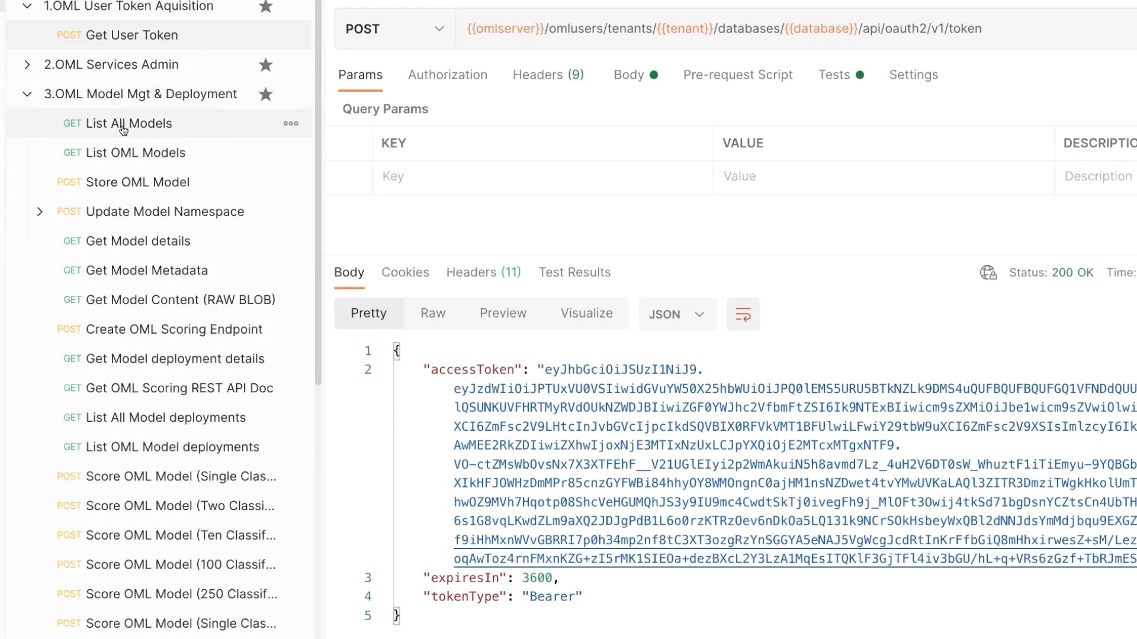
pyautogui.click(194, 155)
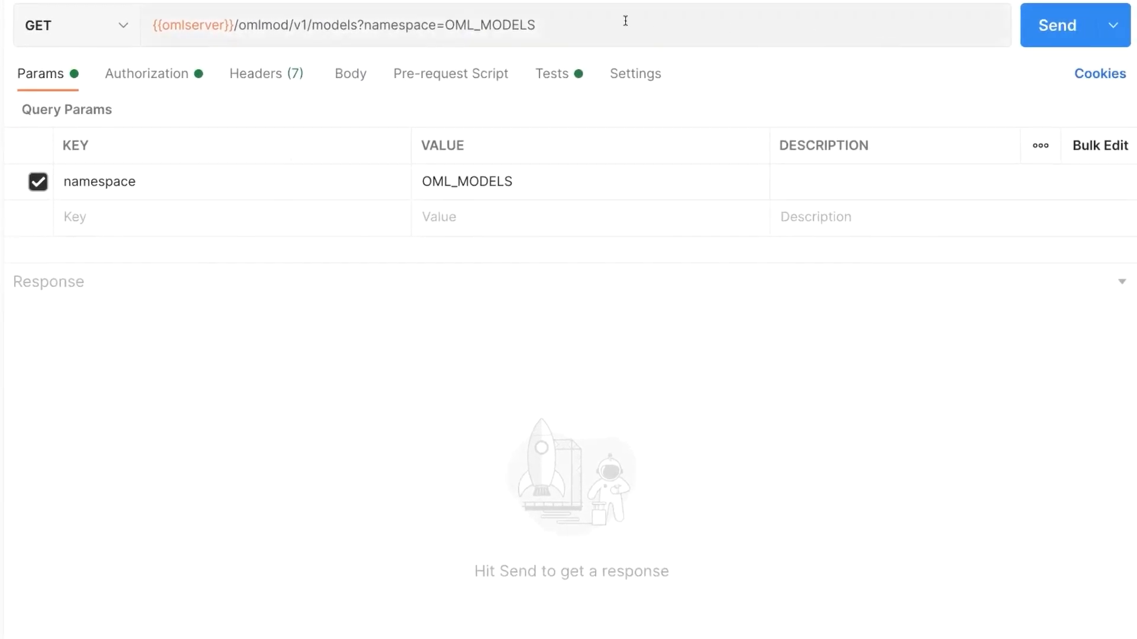
pyautogui.moveTo(540, 24); pyautogui.dragTo(445, 25)
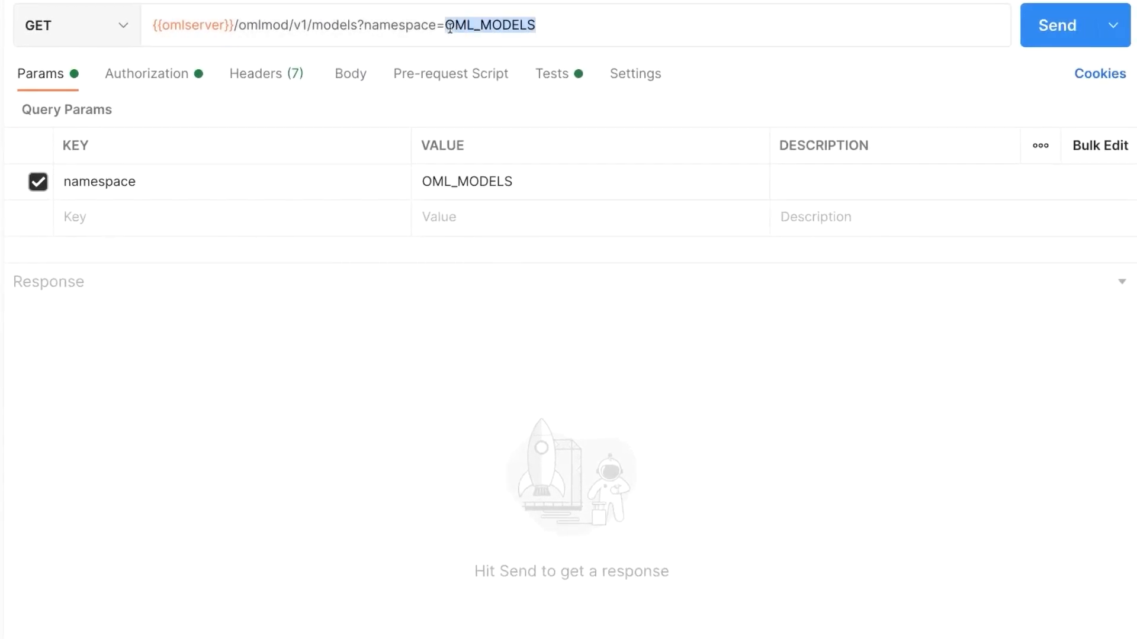
pyautogui.click(1054, 35)
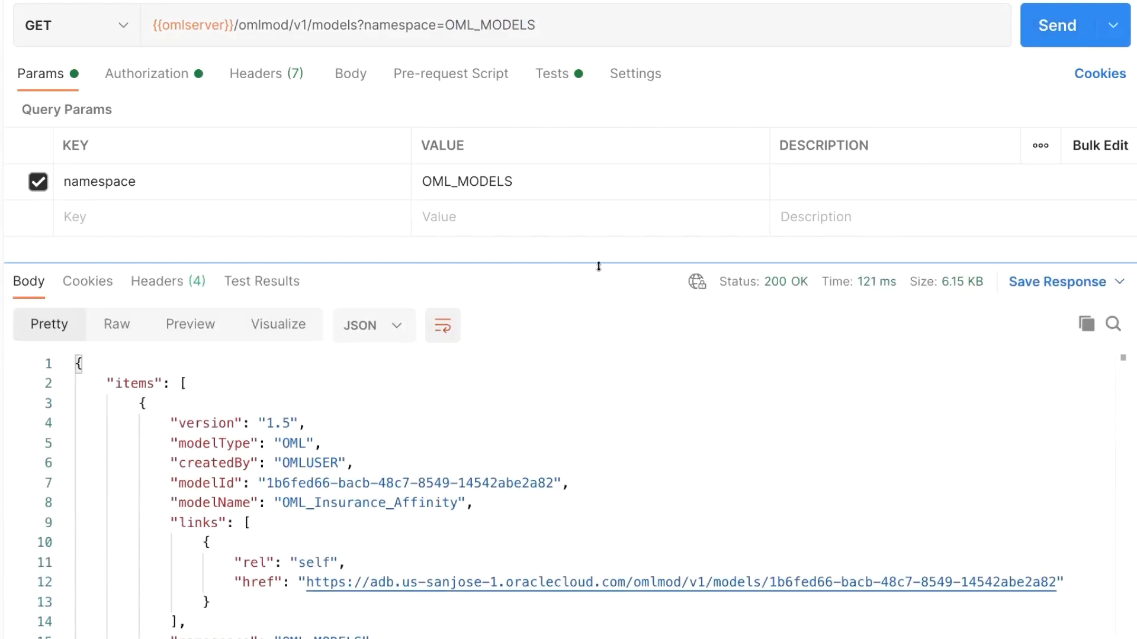
# Examine the returned models as JSON and as a visualized table, and find the RF_Affinity_OH entry.
pyautogui.moveTo(599, 267); pyautogui.dragTo(589, 223)
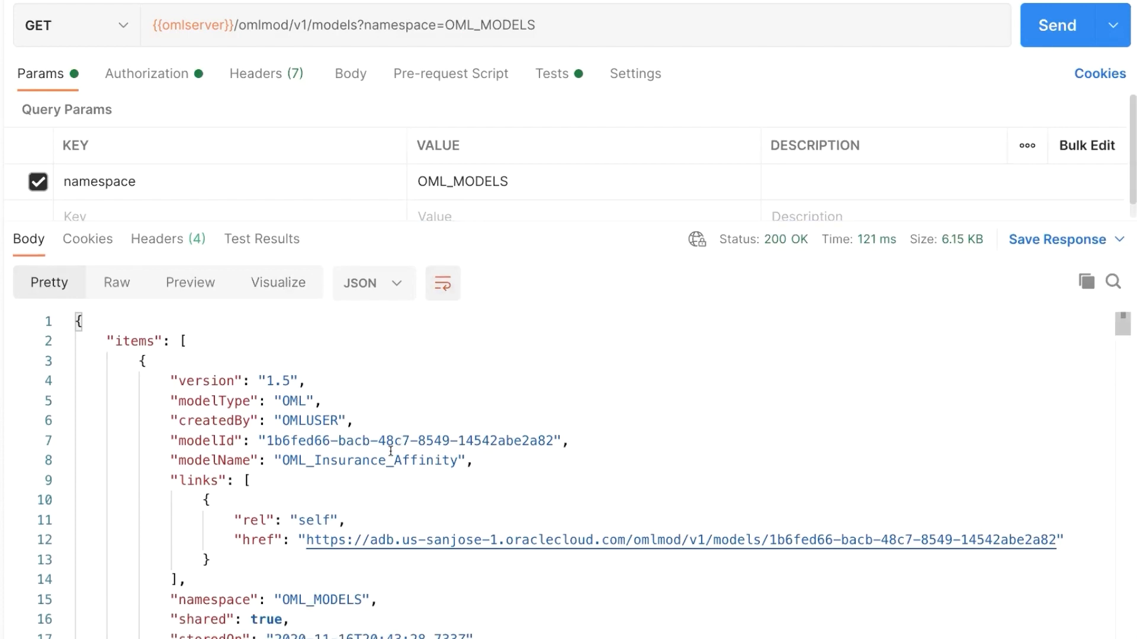
pyautogui.scroll(-15, 391, 452)
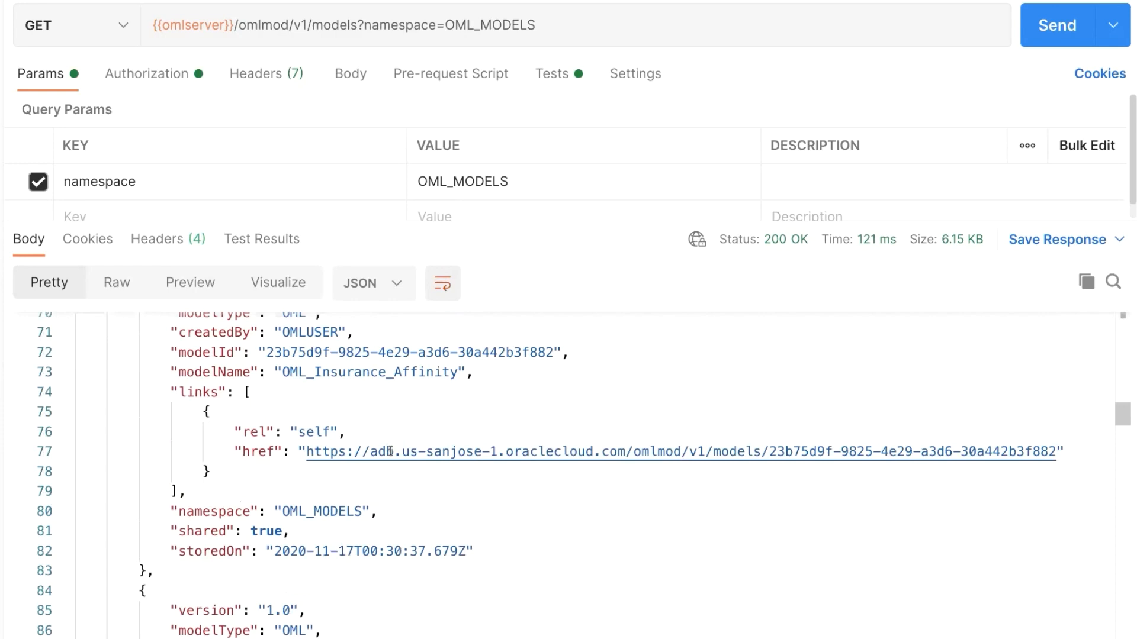
pyautogui.click(288, 284)
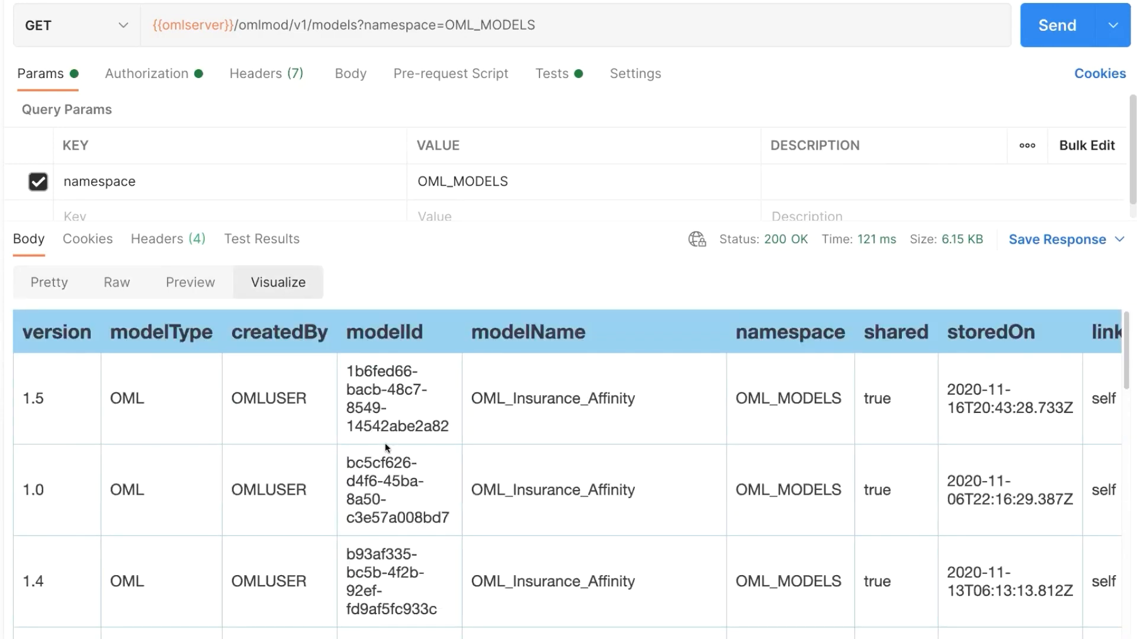
pyautogui.moveTo(1126, 370); pyautogui.dragTo(1117, 638)
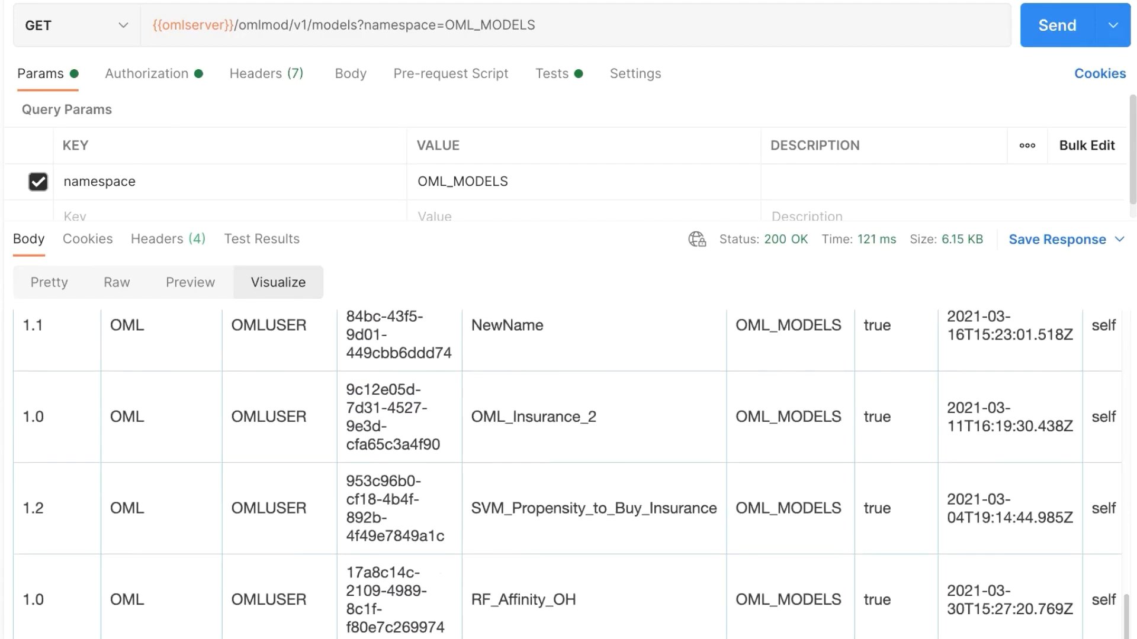
pyautogui.moveTo(587, 598); pyautogui.dragTo(472, 600)
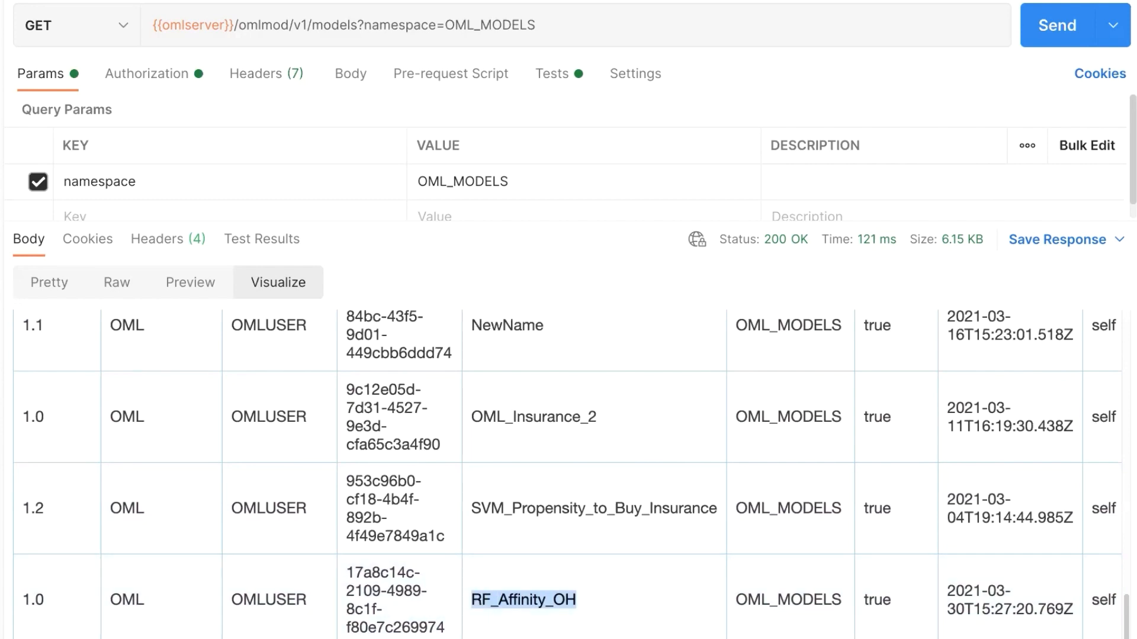
pyautogui.hscroll(10, 569, 473)
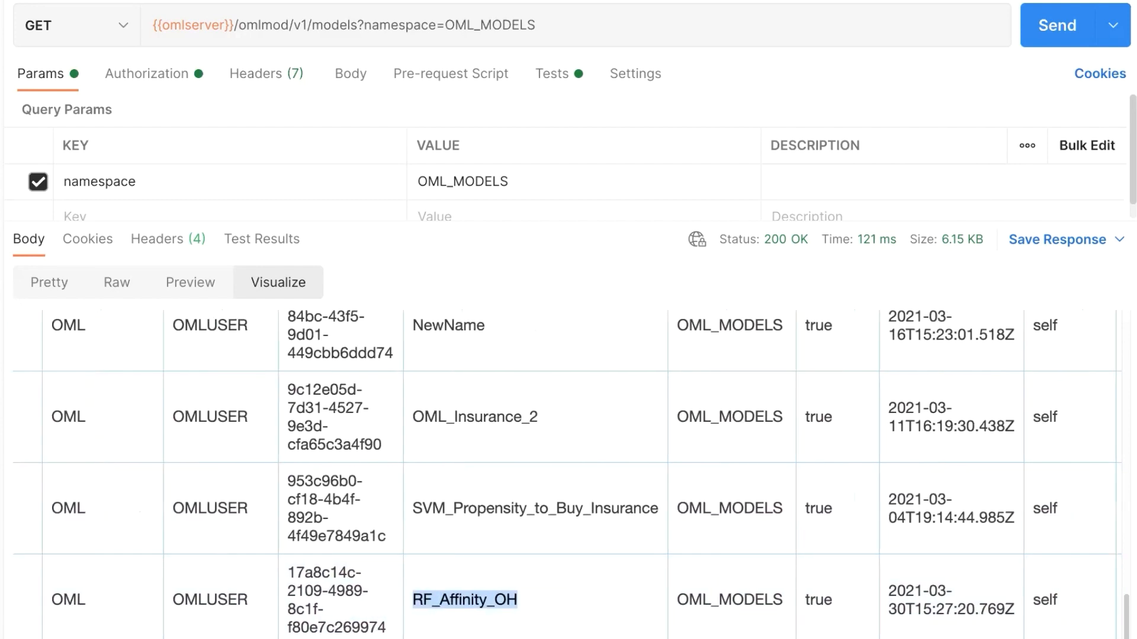
pyautogui.hscroll(-10, 568, 474)
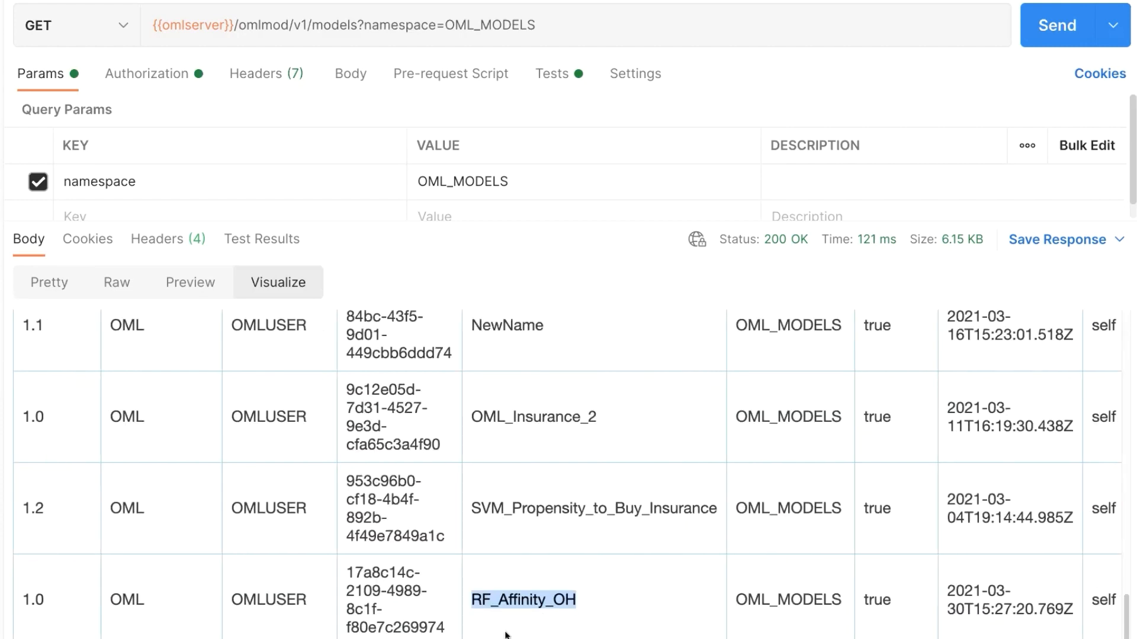
pyautogui.click(513, 595)
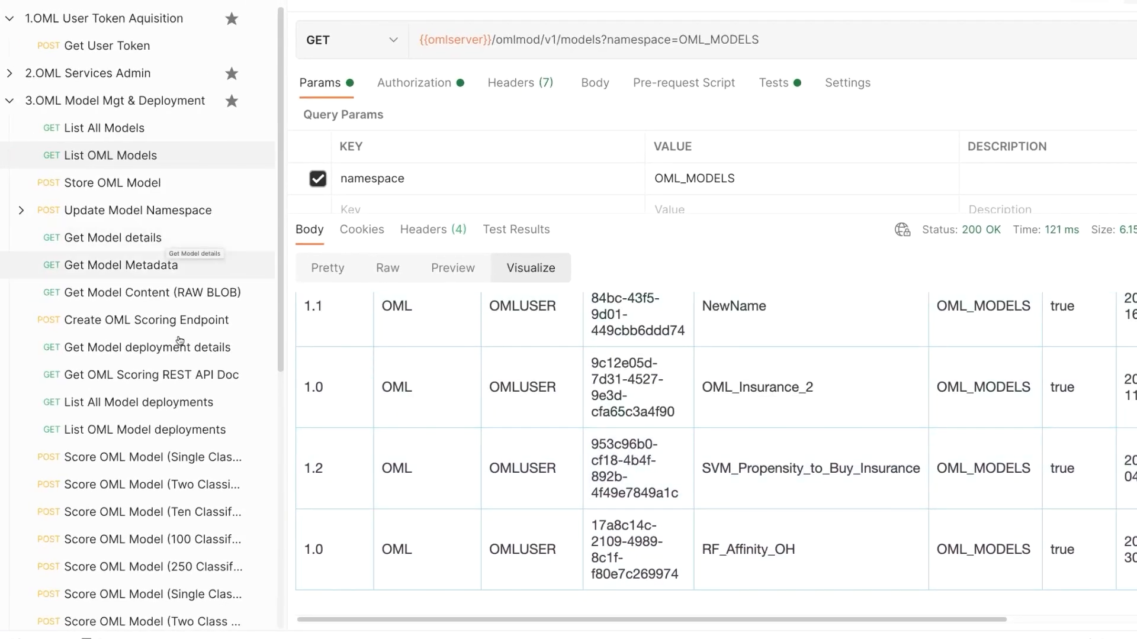
# Send the List All Model deployments request and visualize the response as a table.
pyautogui.click(157, 403)
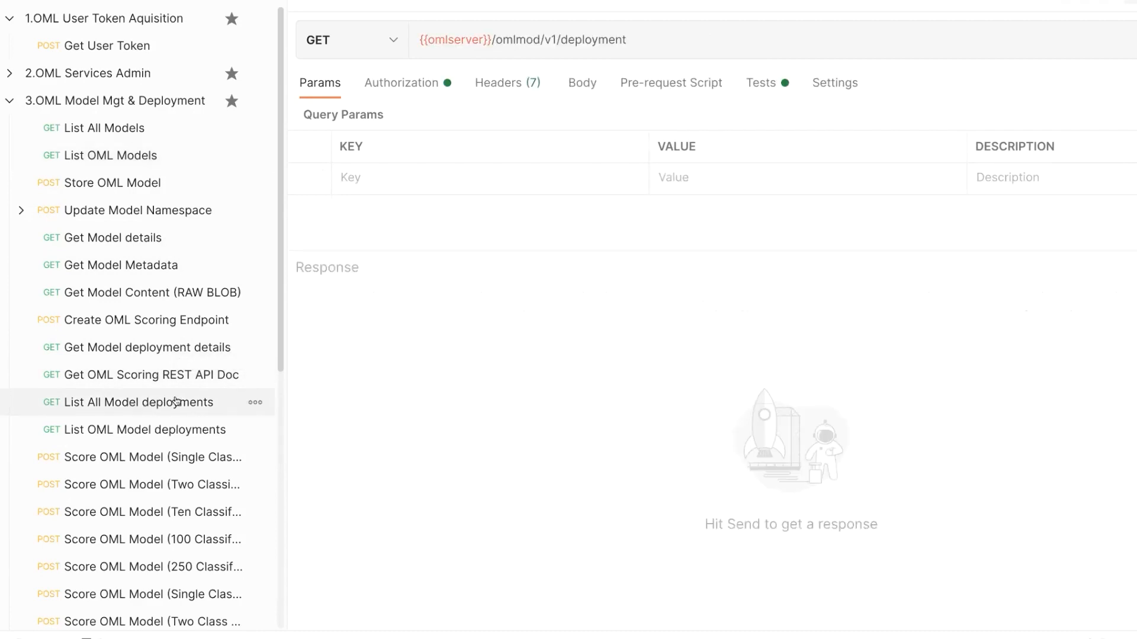
pyautogui.click(1025, 31)
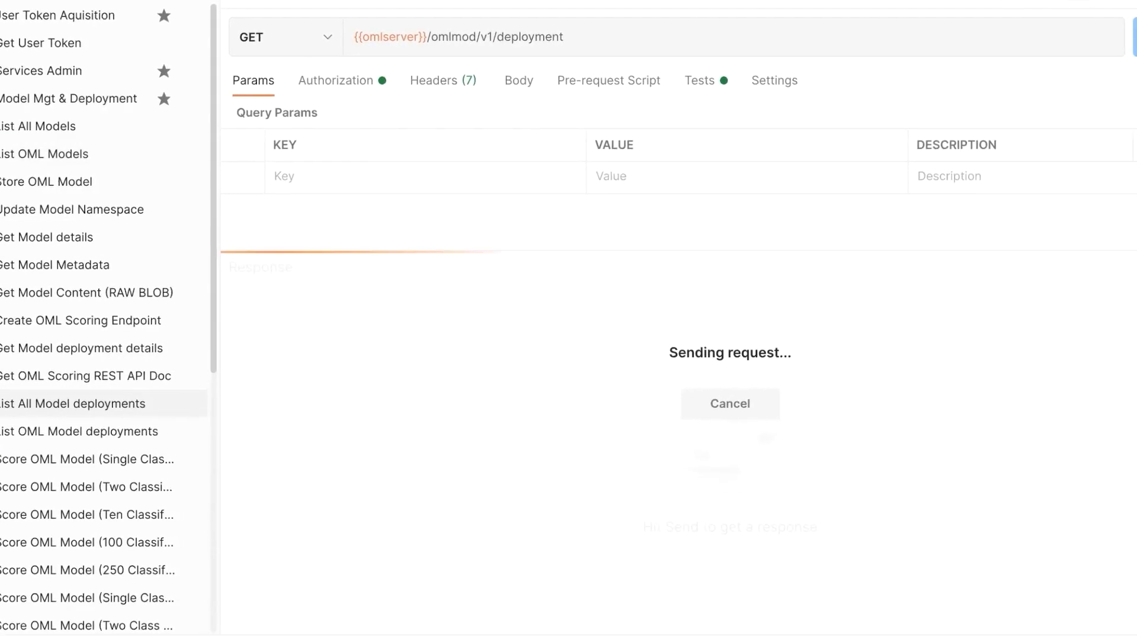
pyautogui.click(292, 307)
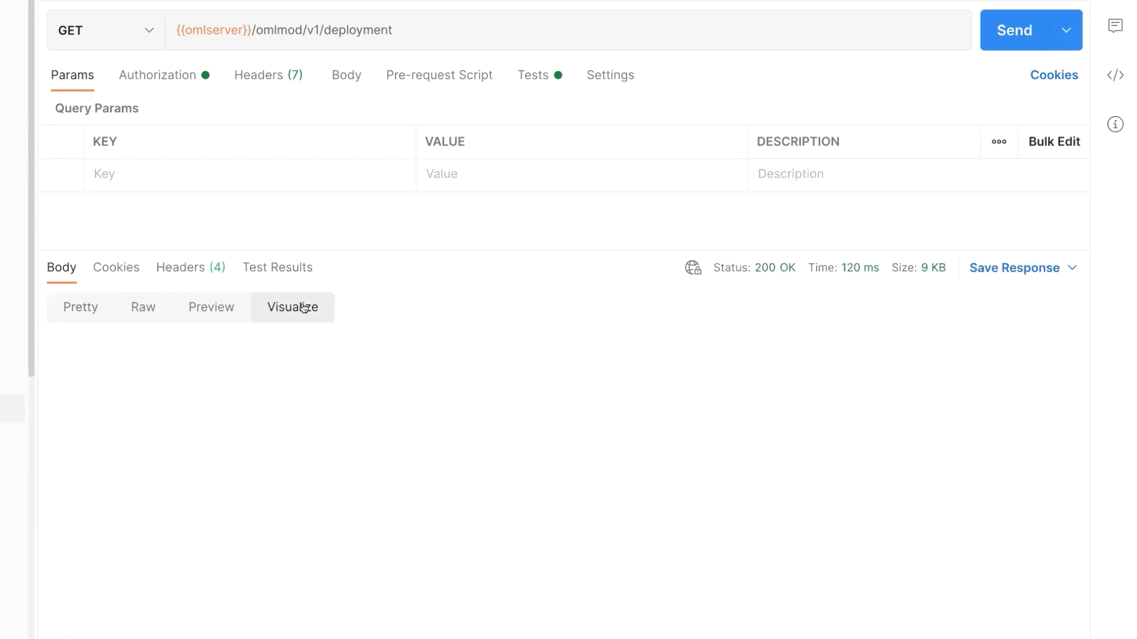
# Look through the visualized deployments table for the RF_Affinity_OH model and its URI.
pyautogui.scroll(-1, 632, 360)
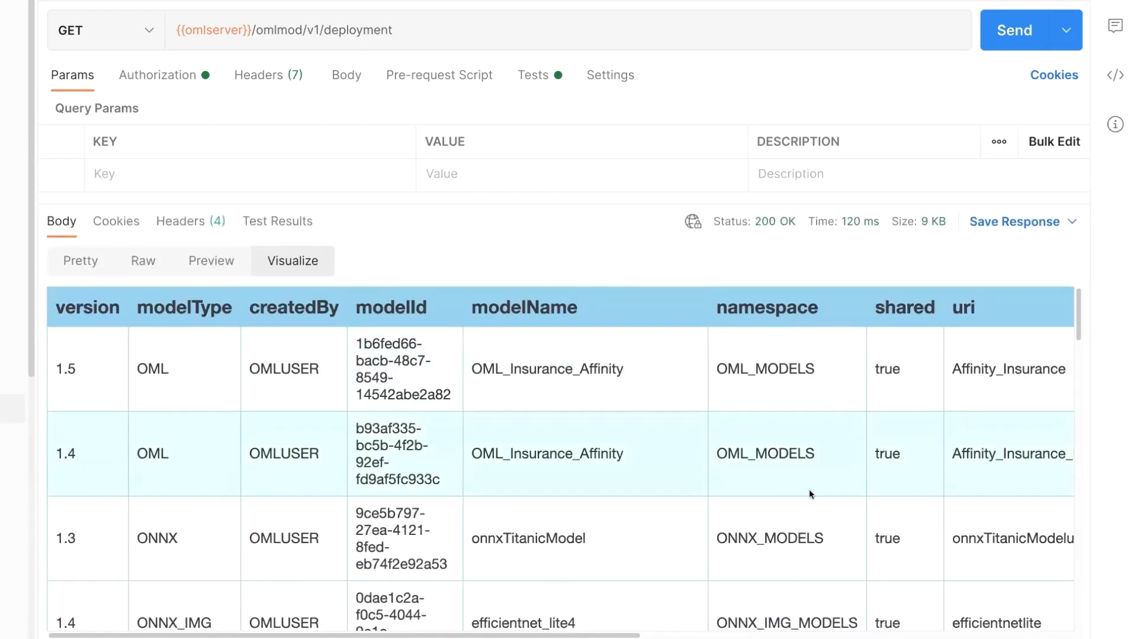
pyautogui.scroll(-7, 852, 512)
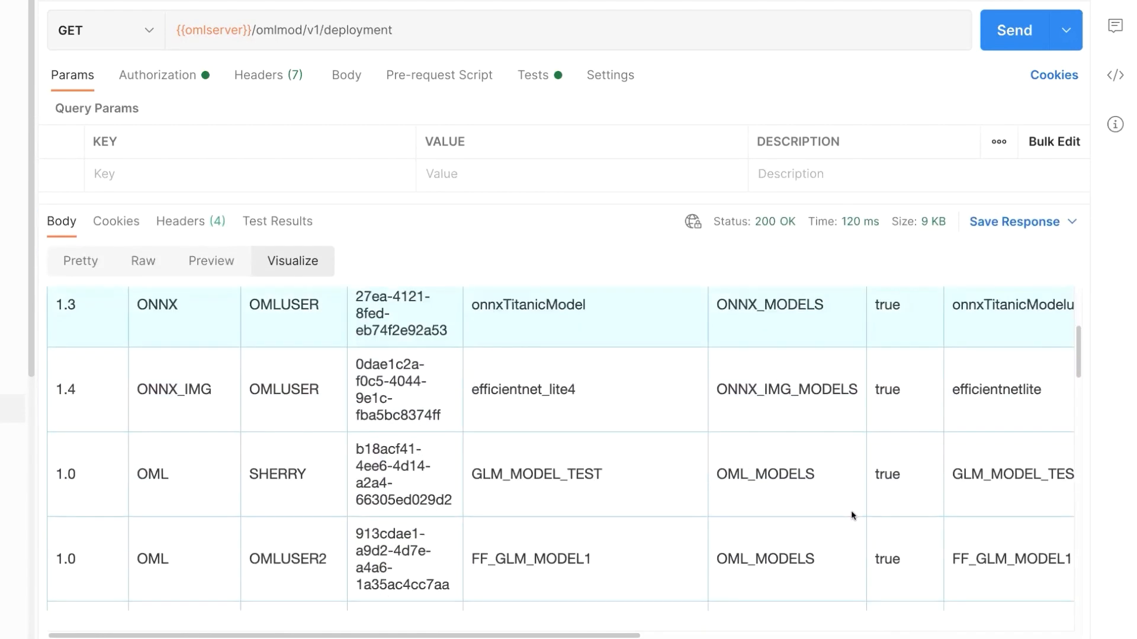
pyautogui.scroll(-5, 850, 510)
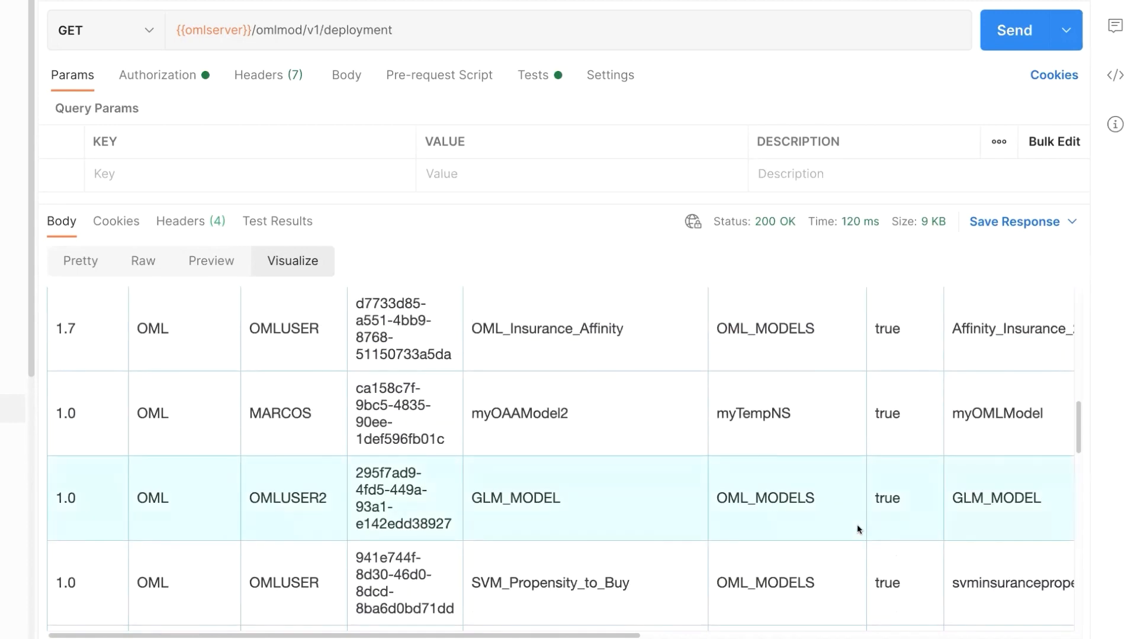
pyautogui.scroll(-10, 857, 524)
pyautogui.scroll(-10, 857, 525)
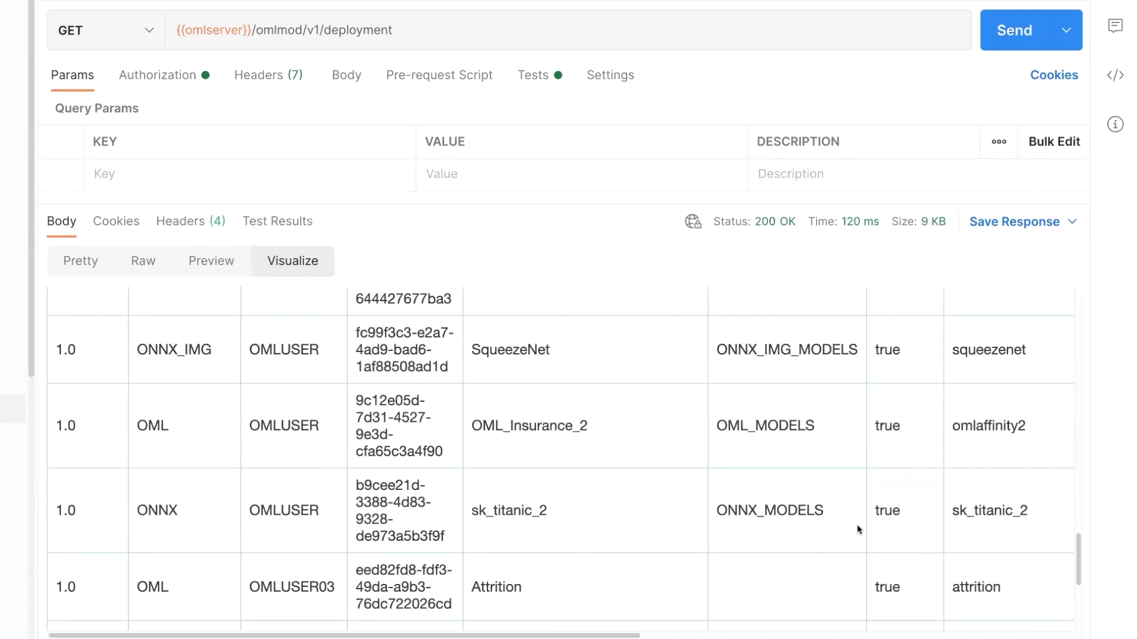
pyautogui.moveTo(575, 478); pyautogui.dragTo(492, 519)
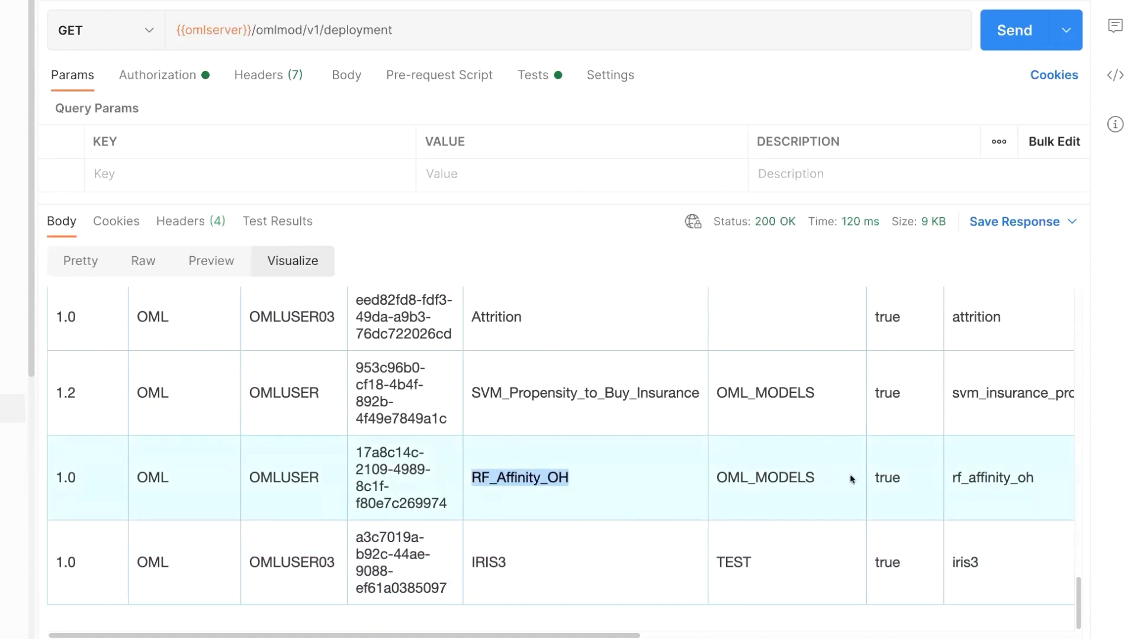
pyautogui.moveTo(1040, 478); pyautogui.dragTo(951, 484)
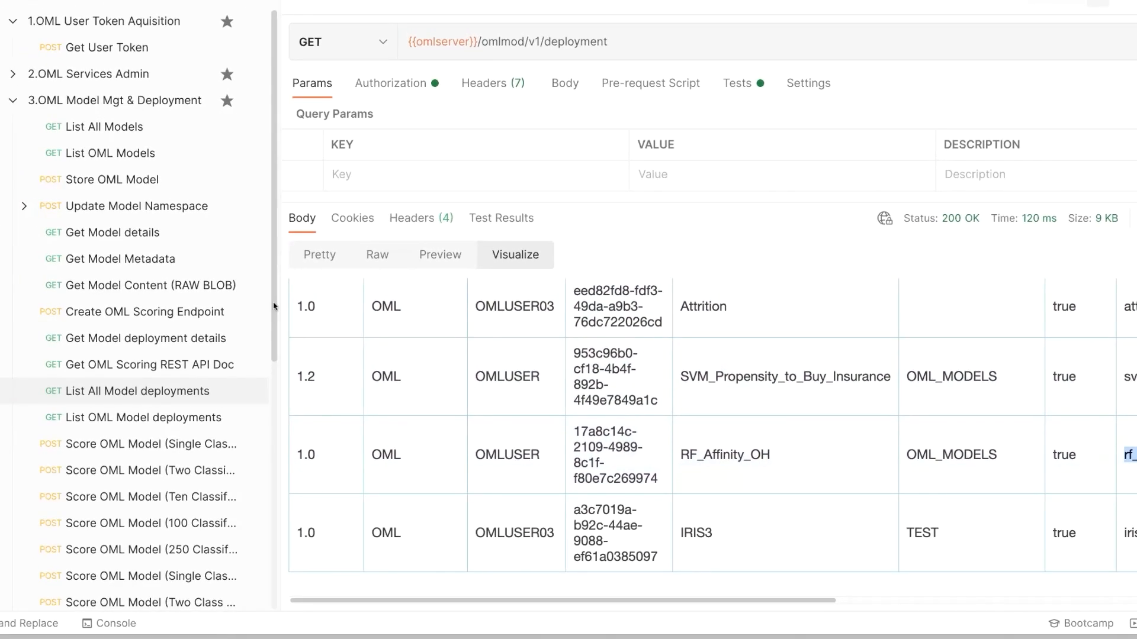
# Open the single-classification Score OML Model request and replace the omlModelURI variable in its URL with rf_affinity_oh.
pyautogui.scroll(-1, 275, 334)
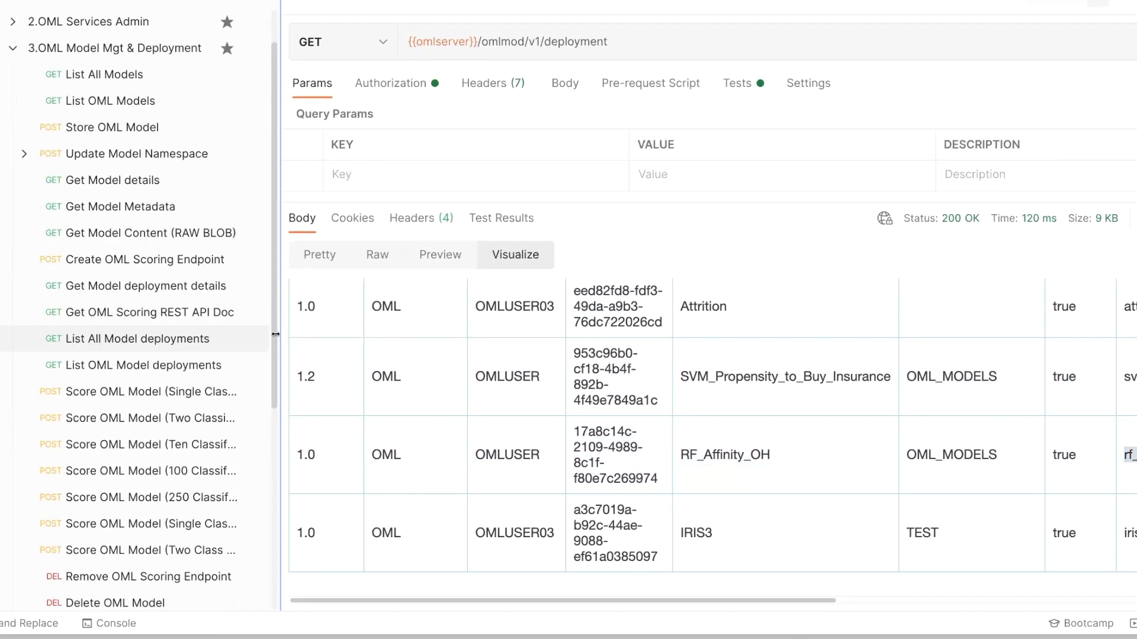
pyautogui.click(107, 394)
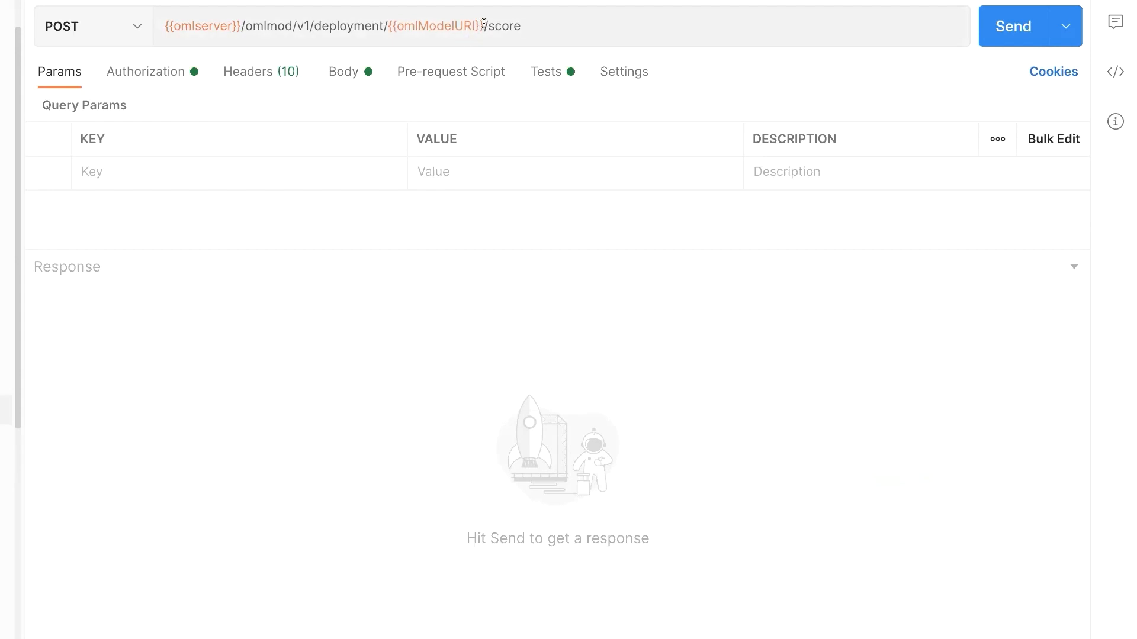
pyautogui.moveTo(457, 23)
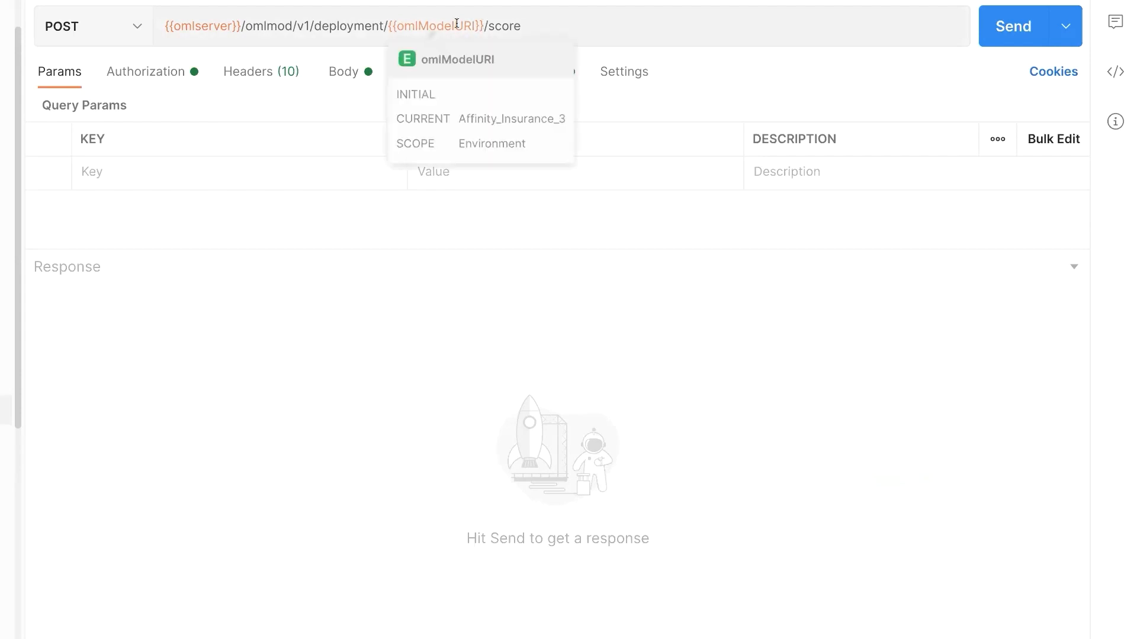
pyautogui.moveTo(485, 21); pyautogui.dragTo(389, 27)
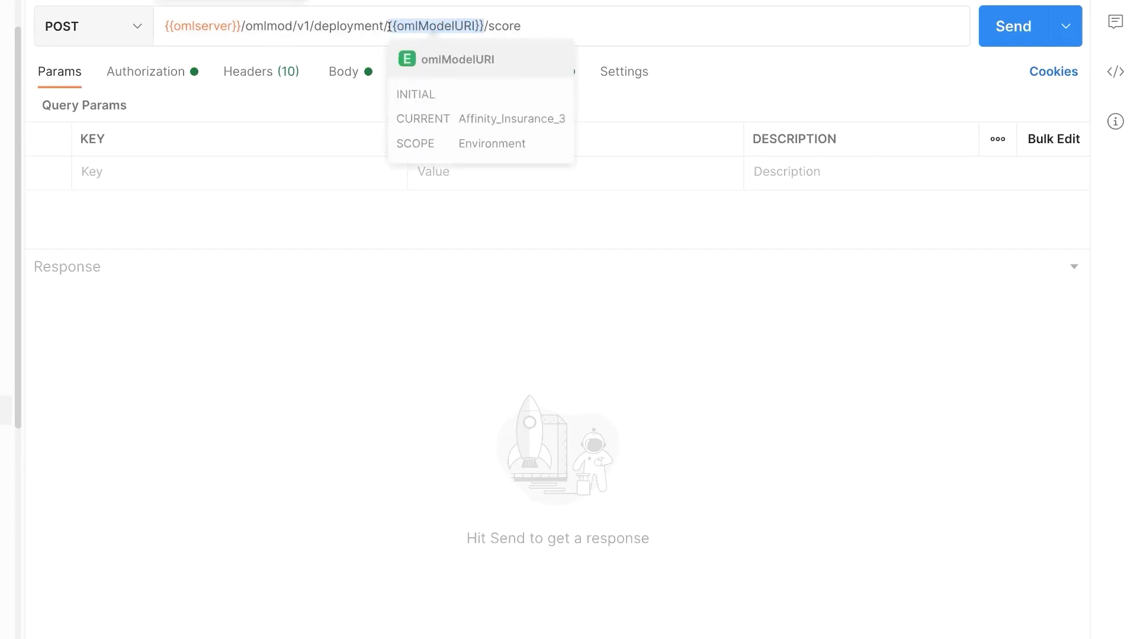
pyautogui.write('rf')
pyautogui.write('_affinity')
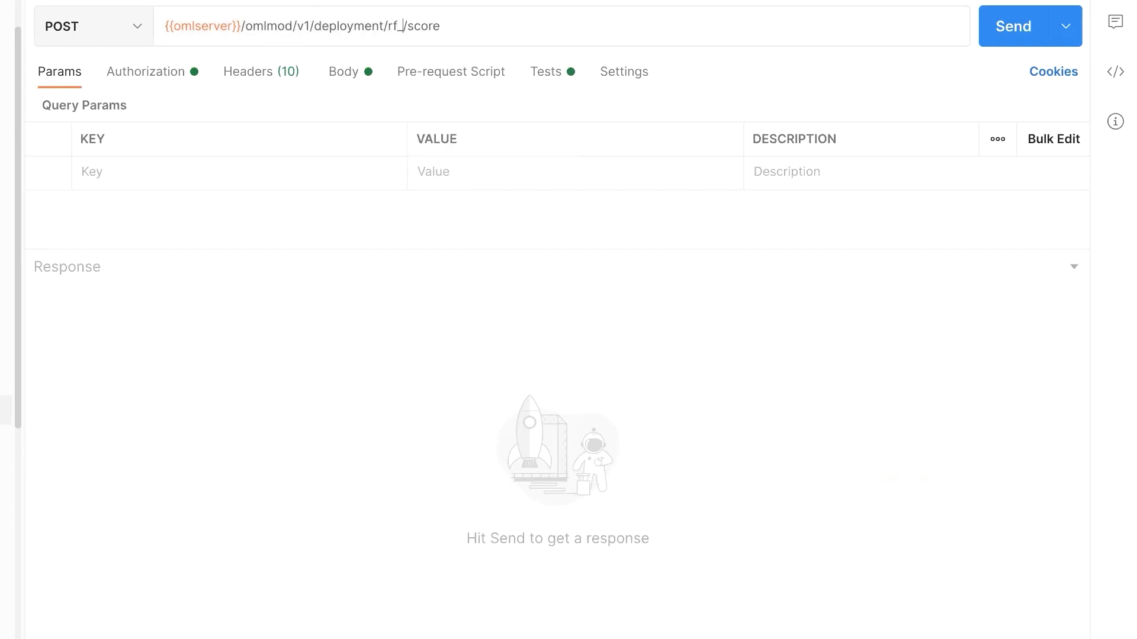
pyautogui.write('_oh')
# Check the JSON input record in the request body, send the scoring request, and visualize the scoring results.
pyautogui.click(341, 72)
pyautogui.moveTo(345, 248); pyautogui.dragTo(338, 426)
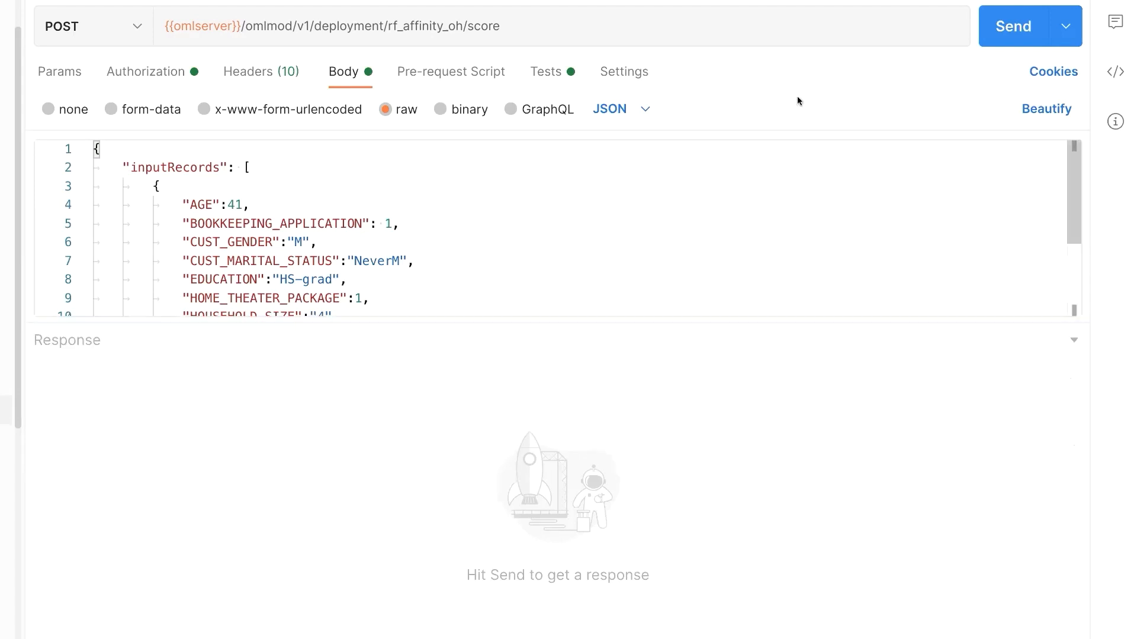
pyautogui.click(993, 31)
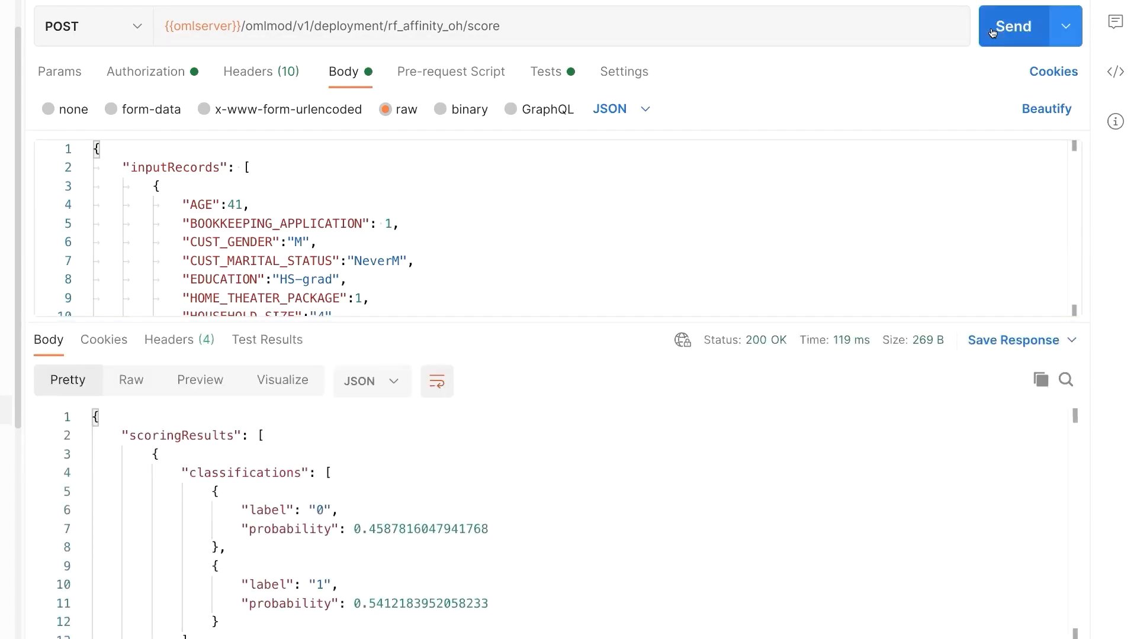
pyautogui.moveTo(642, 316); pyautogui.dragTo(642, 296)
pyautogui.moveTo(856, 319)
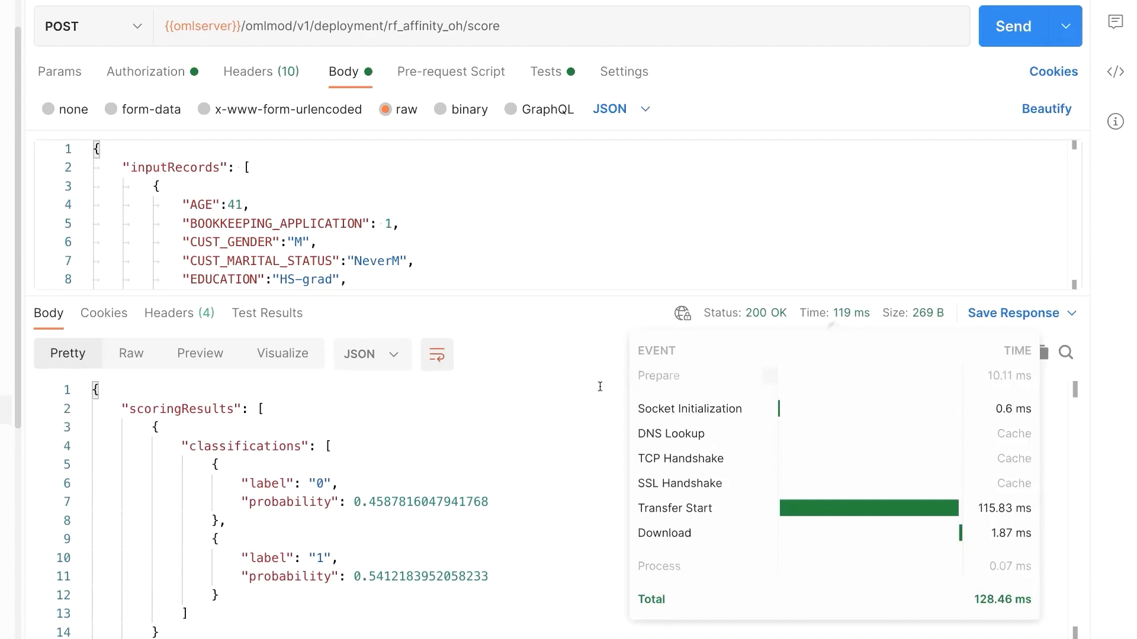
pyautogui.click(296, 362)
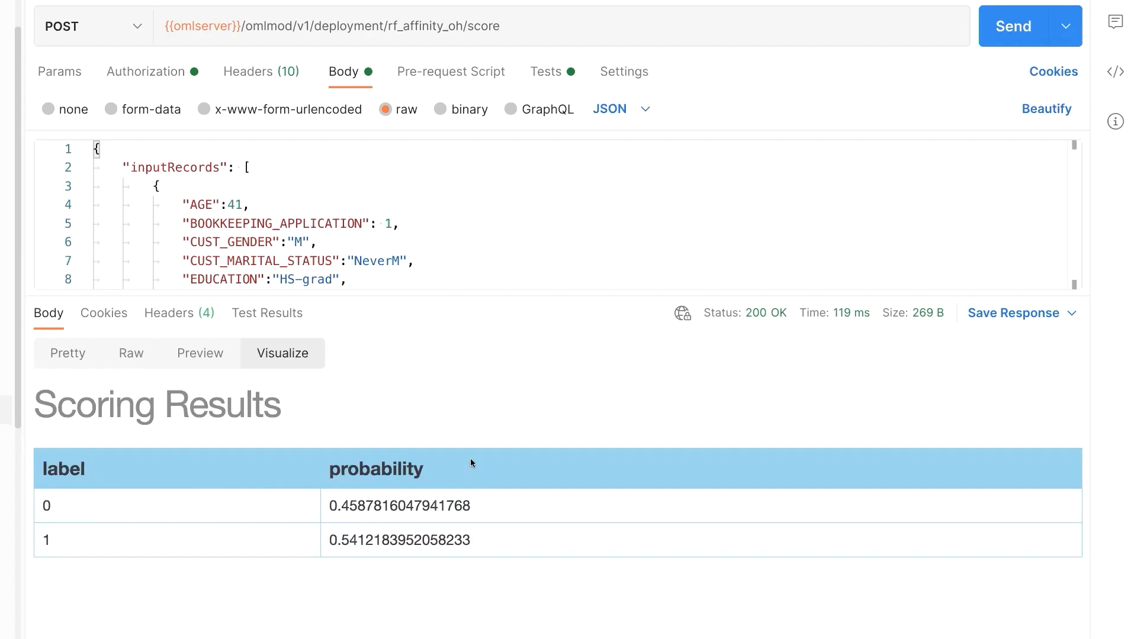
# Remove YRS_RESIDENCE, Y_BOX_GAMES and AGE from the input record and resend the scoring request.
pyautogui.moveTo(485, 296); pyautogui.dragTo(475, 401)
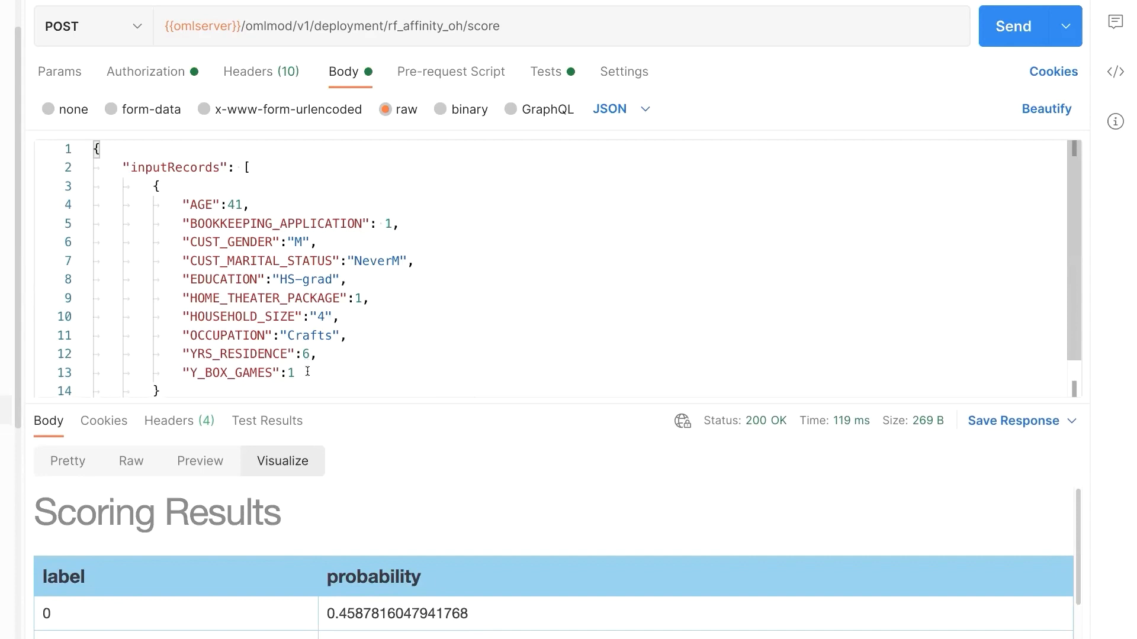
pyautogui.moveTo(310, 371); pyautogui.dragTo(95, 350)
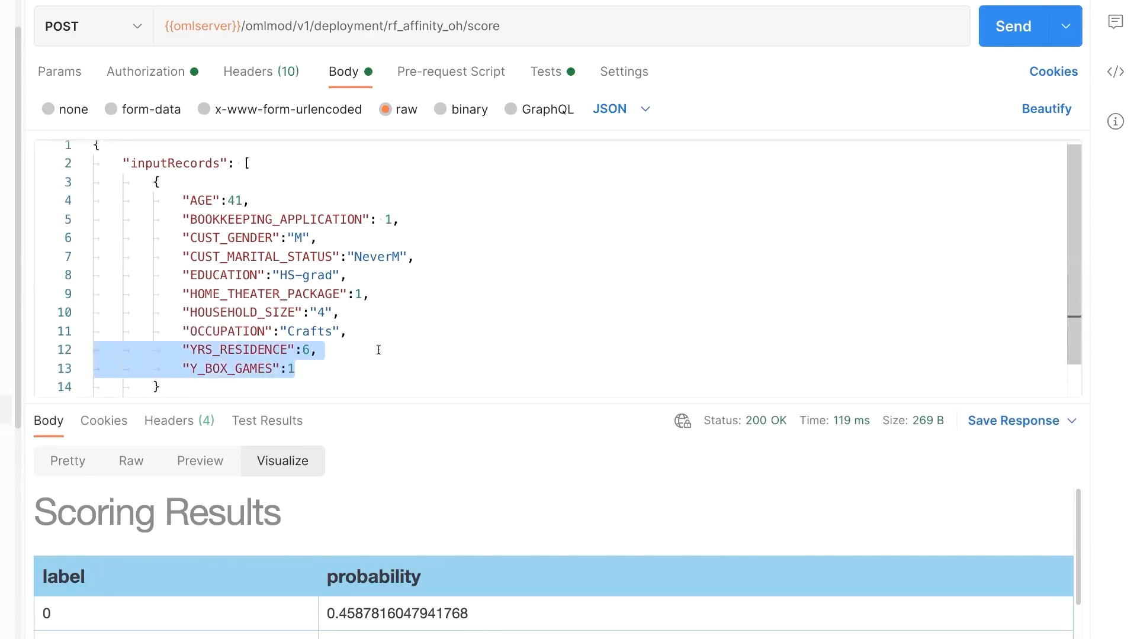
pyautogui.press('BackSpace')
pyautogui.press('BackSpace')
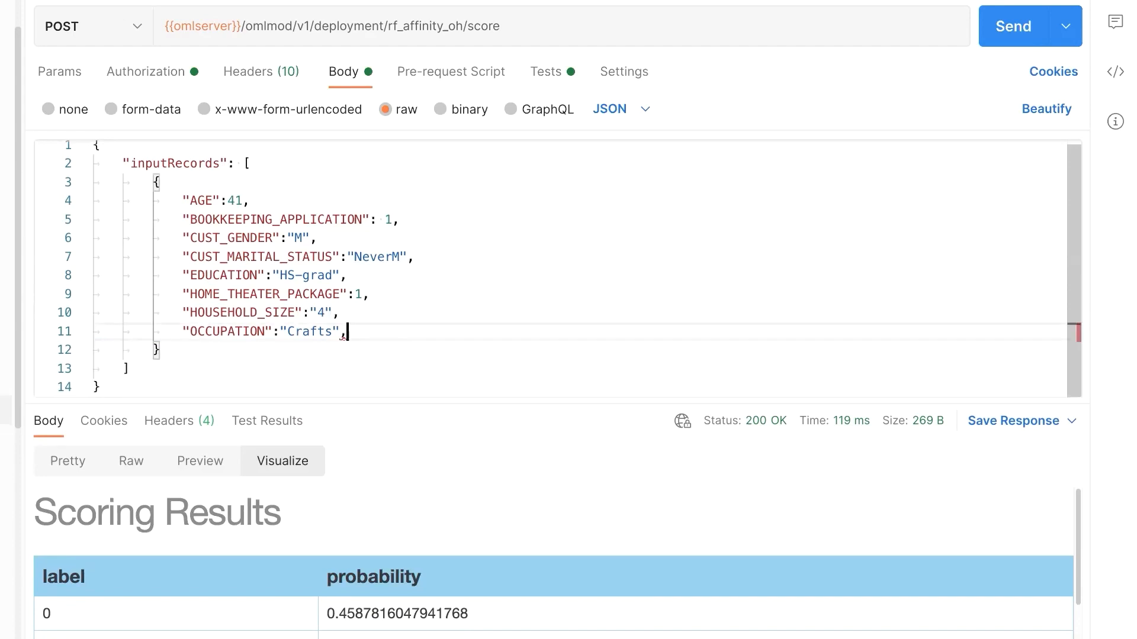
pyautogui.press('BackSpace')
pyautogui.tripleClick(204, 200)
pyautogui.press('BackSpace')
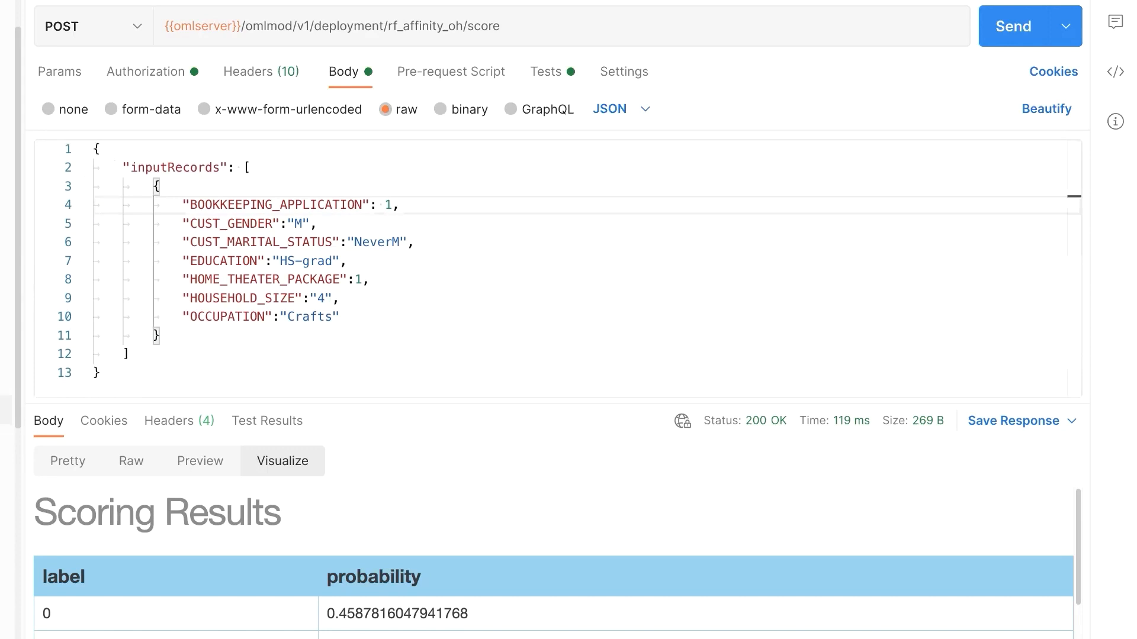
pyautogui.click(1000, 32)
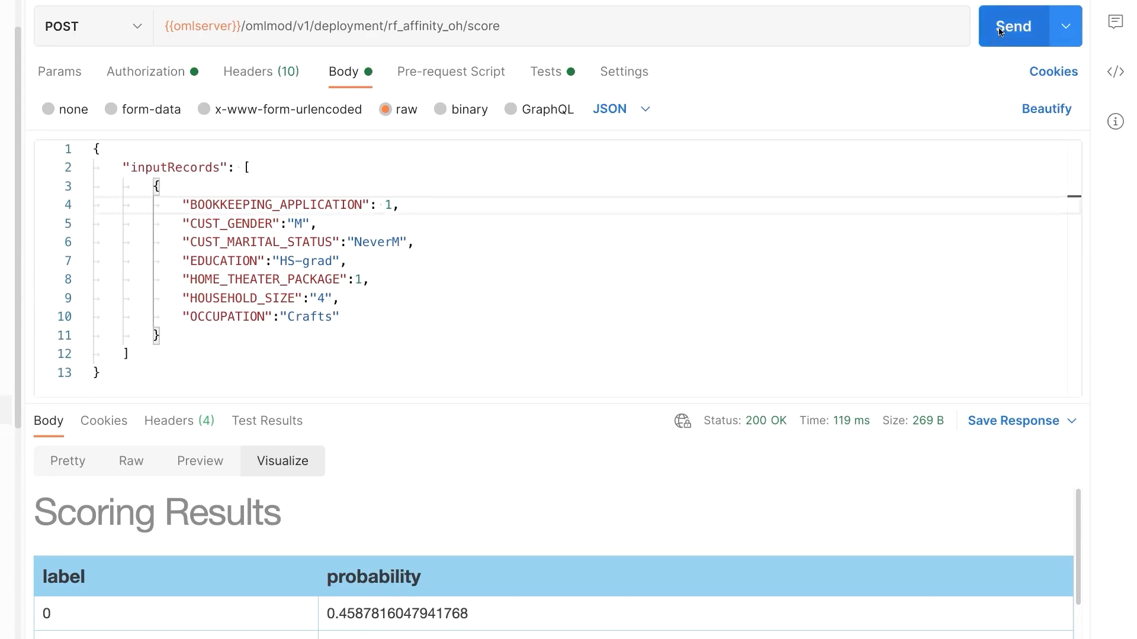
pyautogui.moveTo(547, 404); pyautogui.dragTo(527, 355)
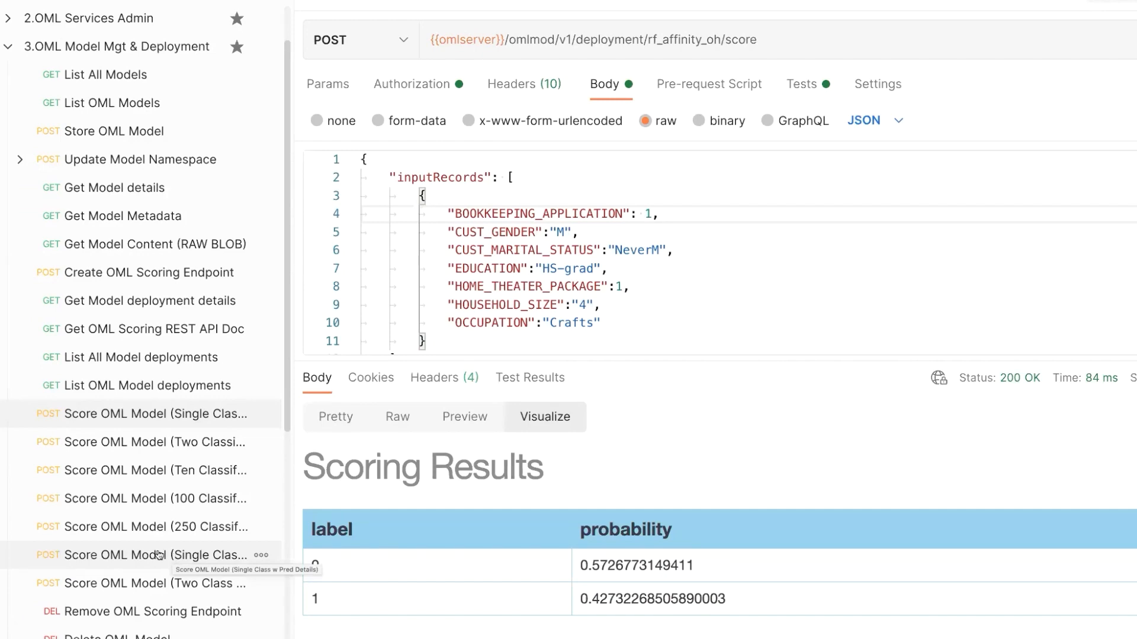
# Open the Score OML Model (Single Class w Pred Details) request and replace omlModelURI in its URL with rf_affinity_oh.
pyautogui.click(158, 555)
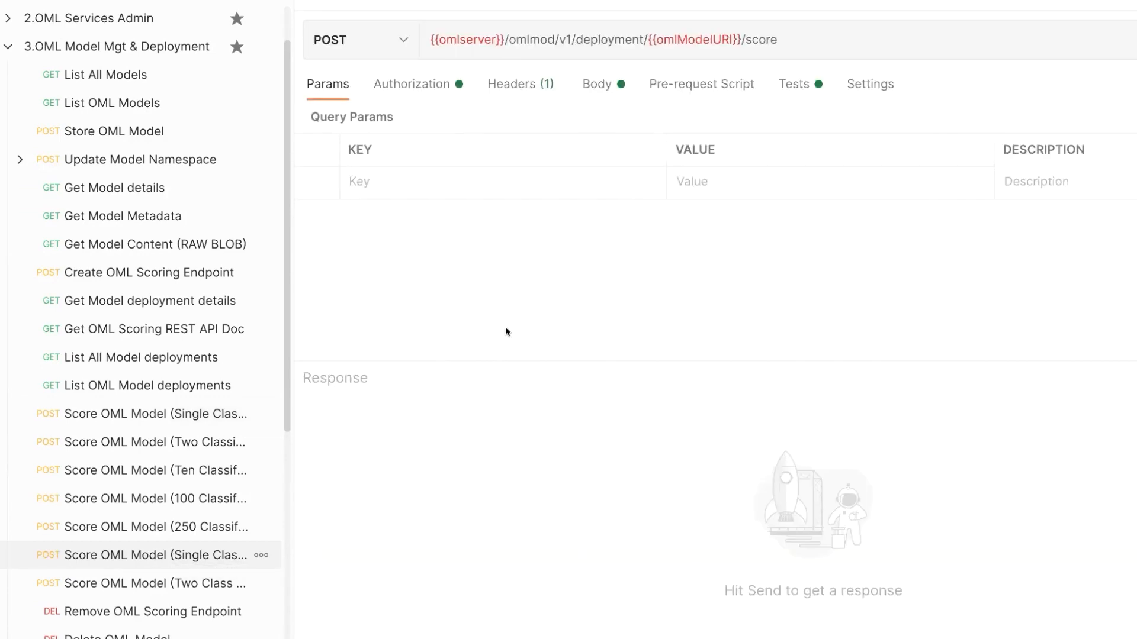
pyautogui.moveTo(645, 33); pyautogui.dragTo(554, 33)
pyautogui.moveTo(387, 23); pyautogui.dragTo(383, 23)
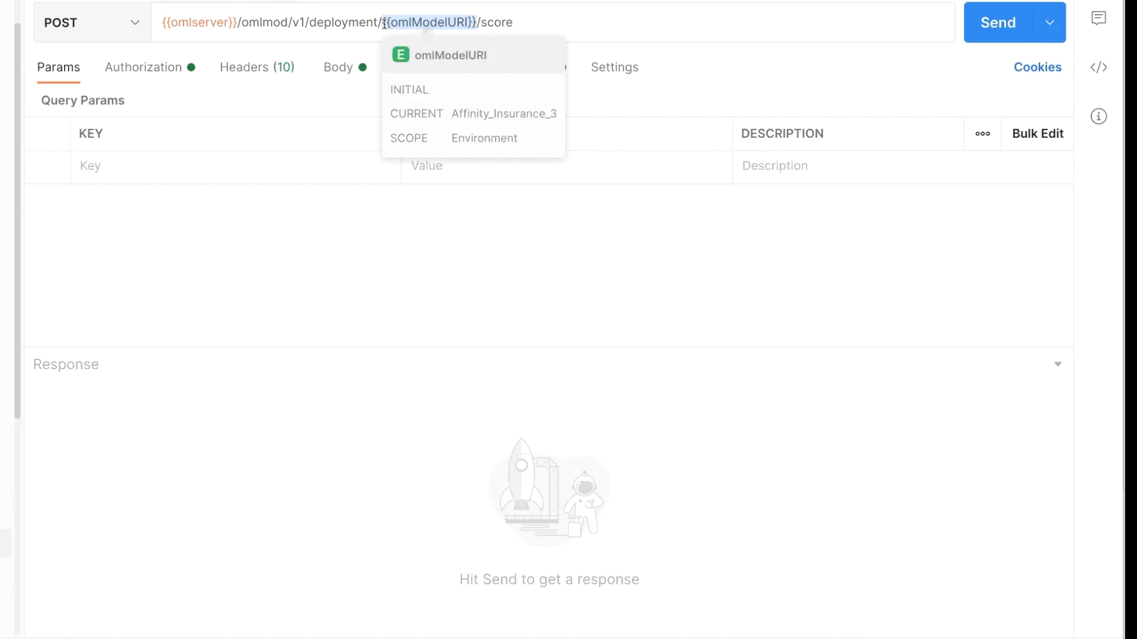
pyautogui.press('BackSpace')
pyautogui.write('rf_')
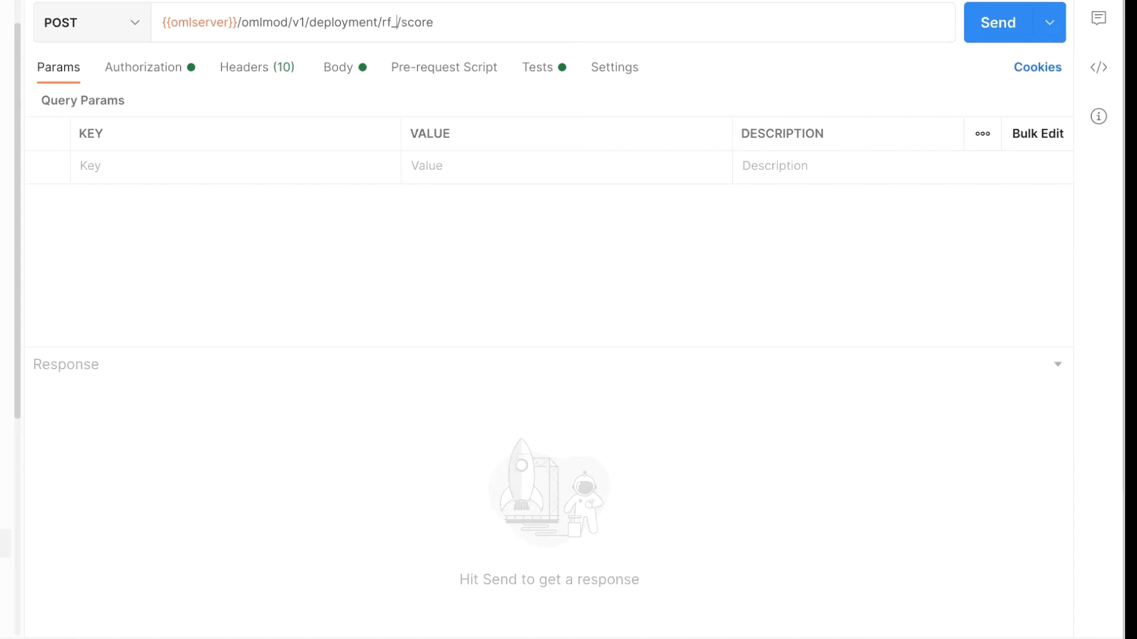
pyautogui.write('affinity_oh')
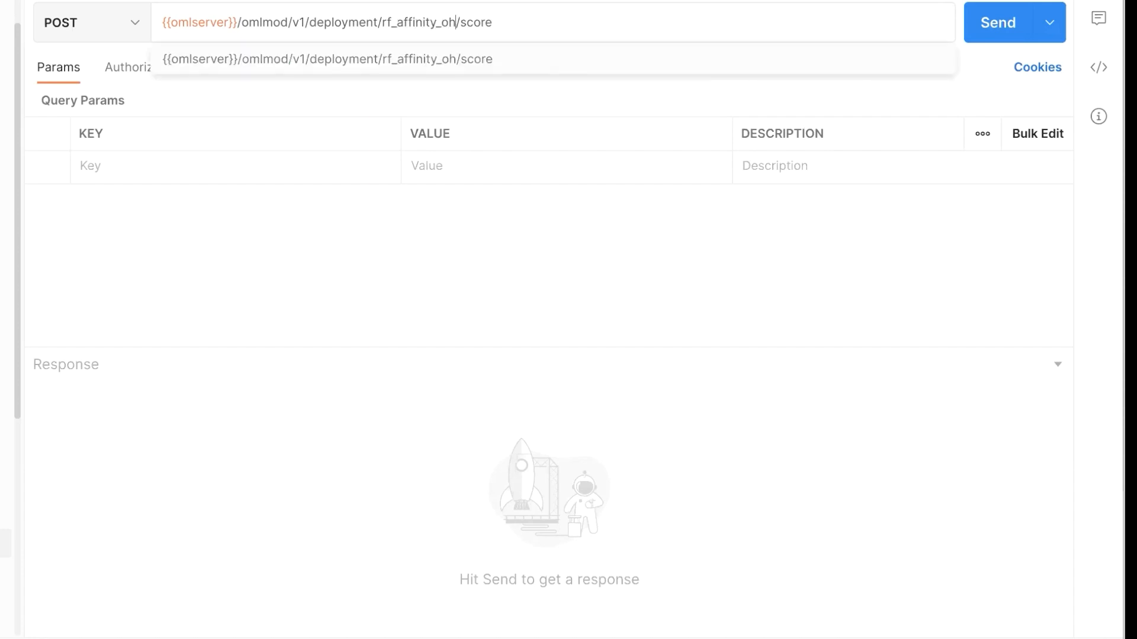
pyautogui.click(354, 100)
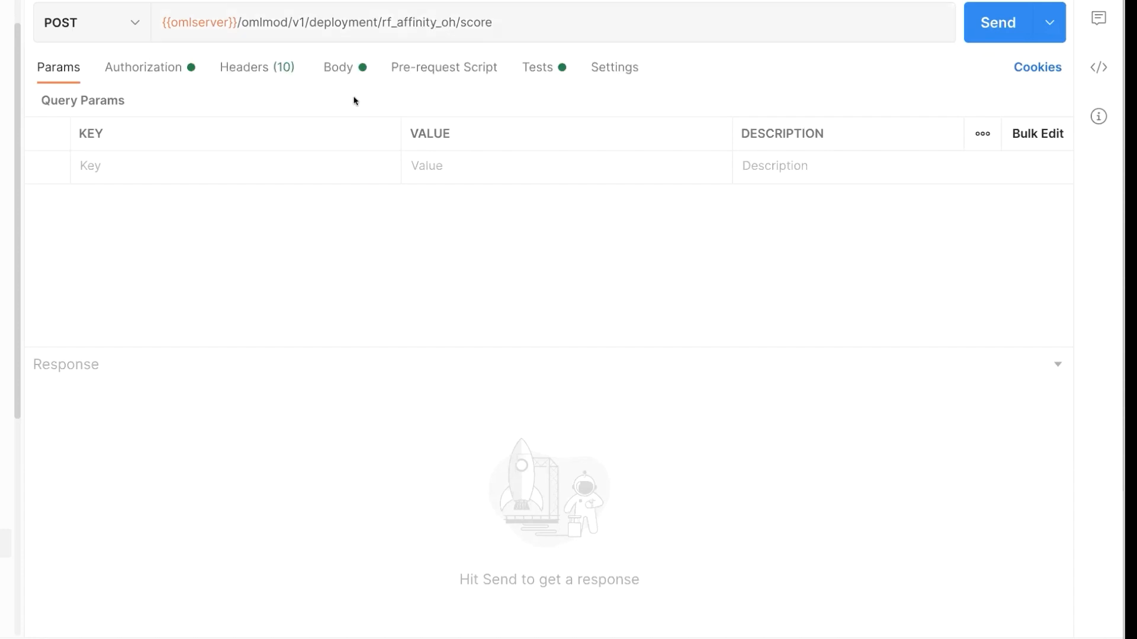
# Review the topNdetails setting of 5 in the request body and send the prediction details scoring request.
pyautogui.click(350, 69)
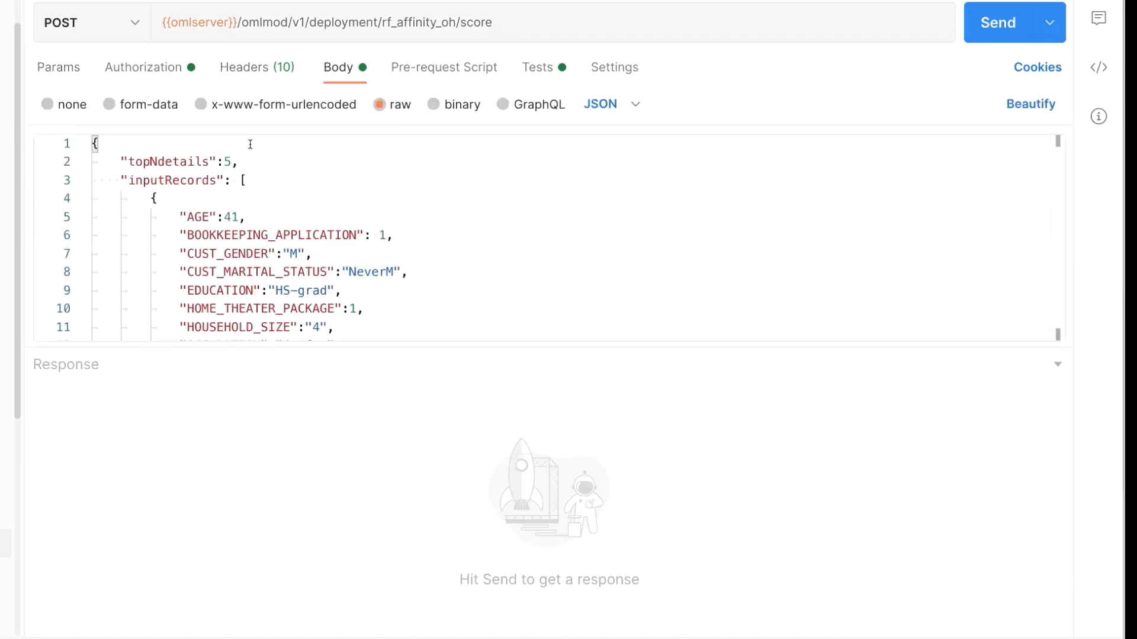
pyautogui.moveTo(121, 161); pyautogui.dragTo(243, 156)
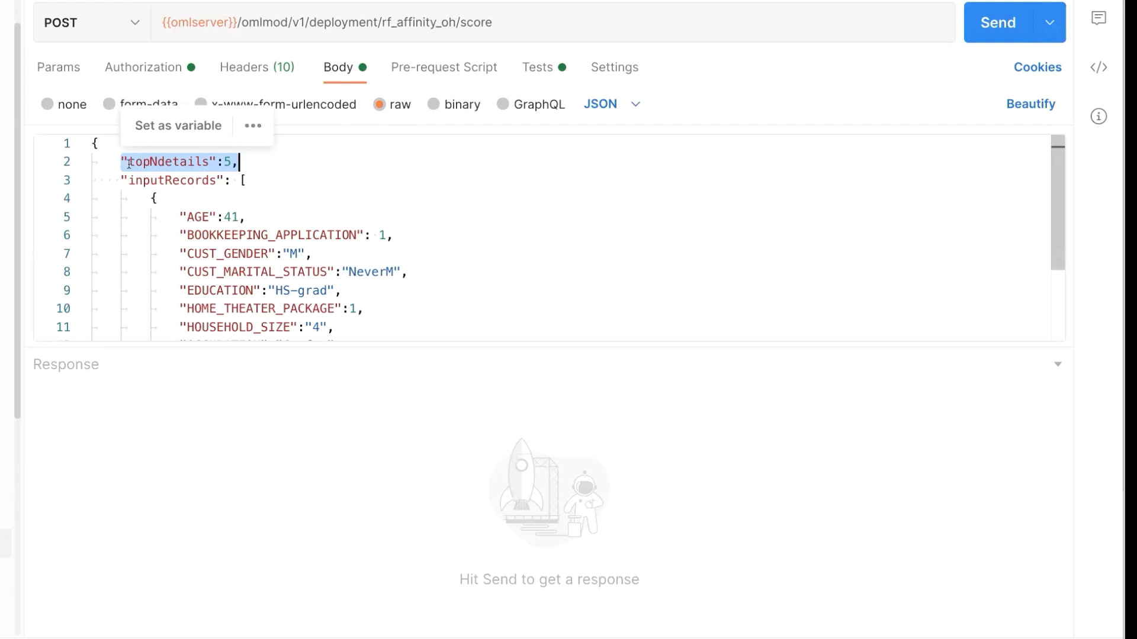
pyautogui.click(249, 161)
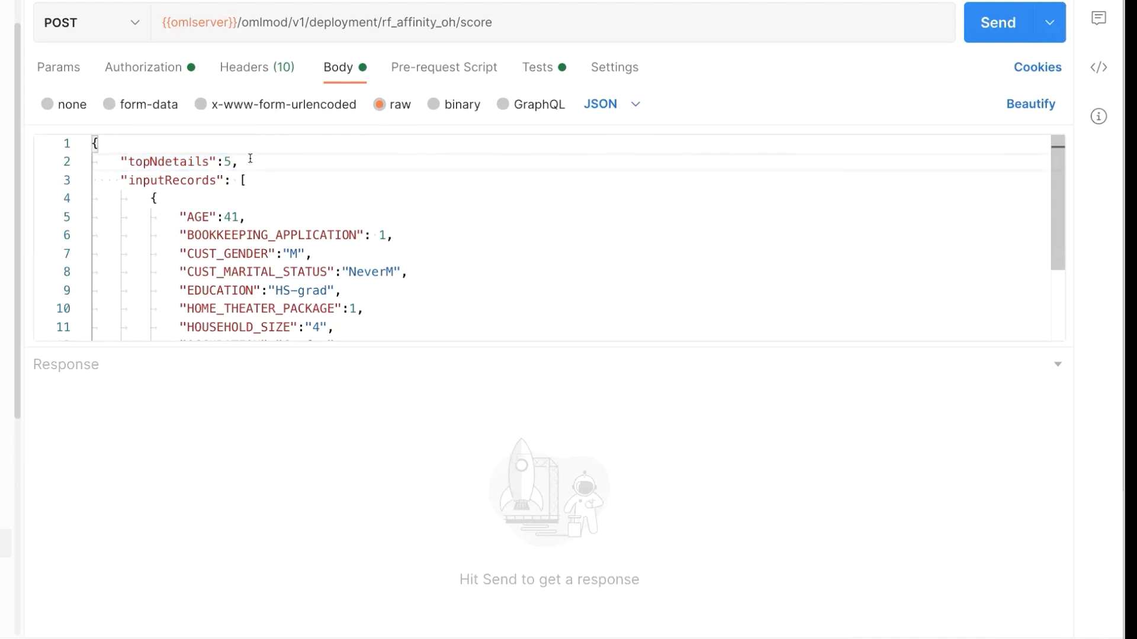
pyautogui.hotkey('ctrl', 'Return')
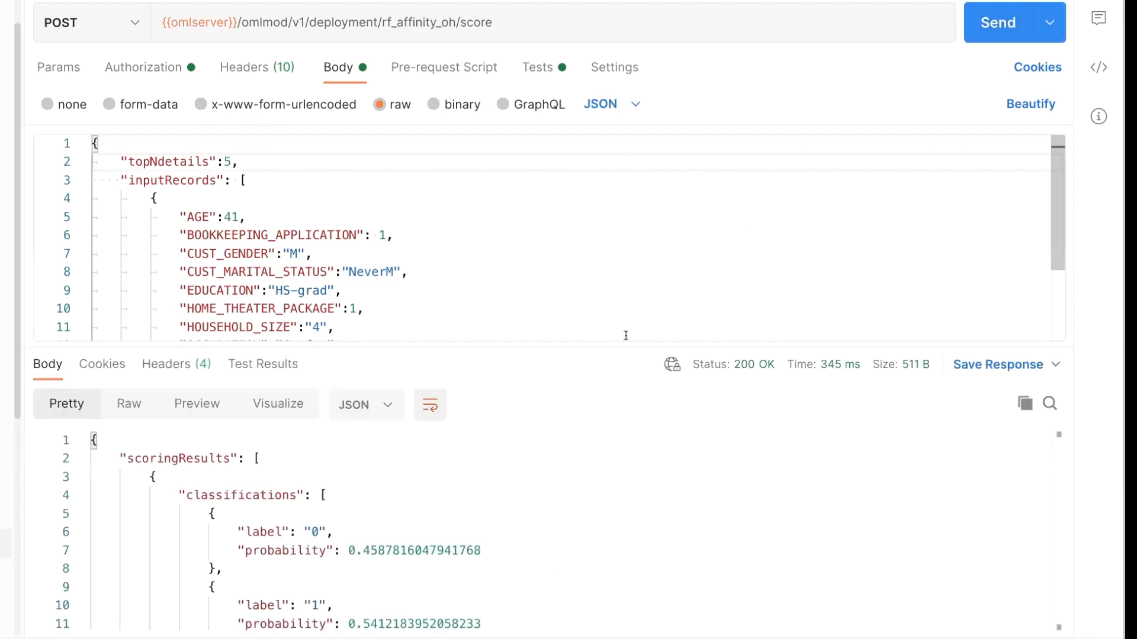
# Examine the response time, class probabilities and prediction detail weights, both as JSON and as visualized tables.
pyautogui.moveTo(608, 347); pyautogui.dragTo(619, 236)
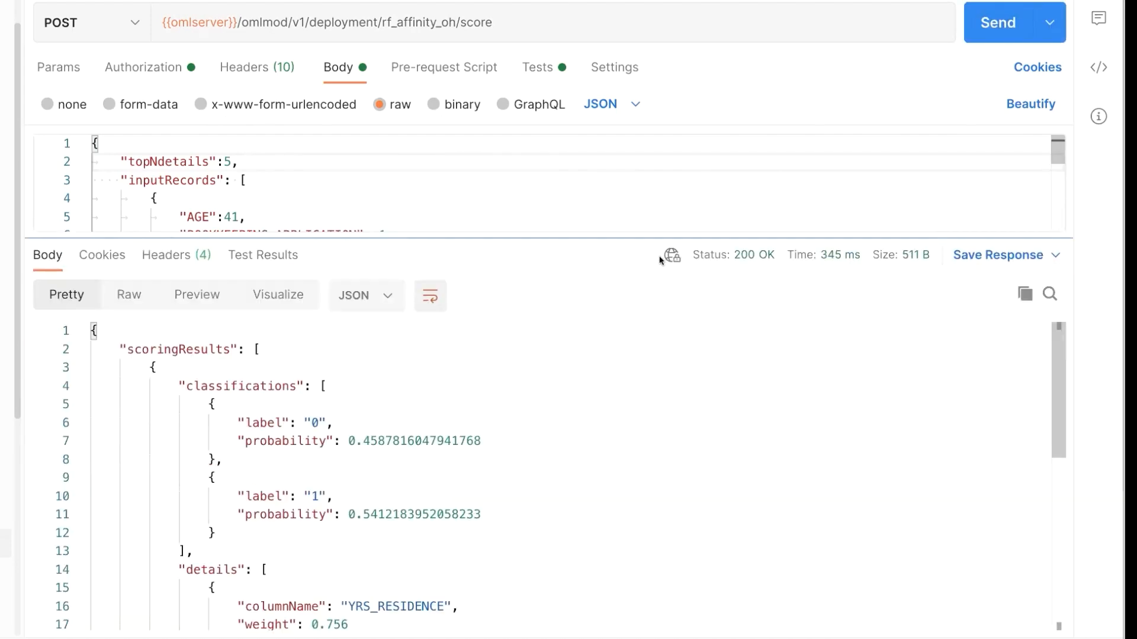
pyautogui.moveTo(820, 256)
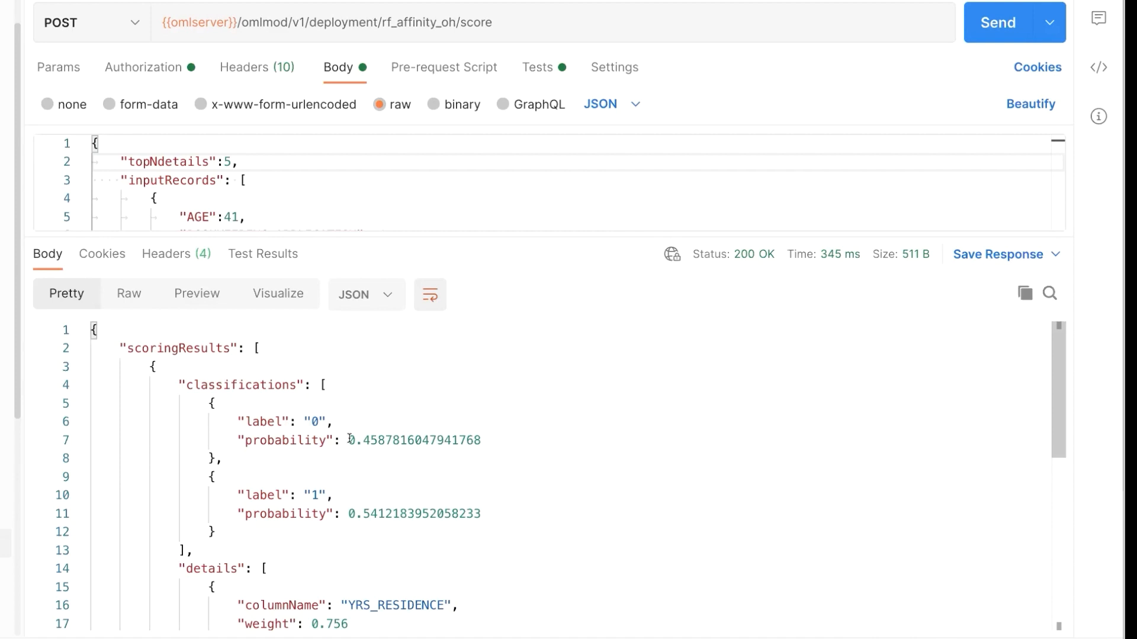
pyautogui.scroll(-4, 350, 437)
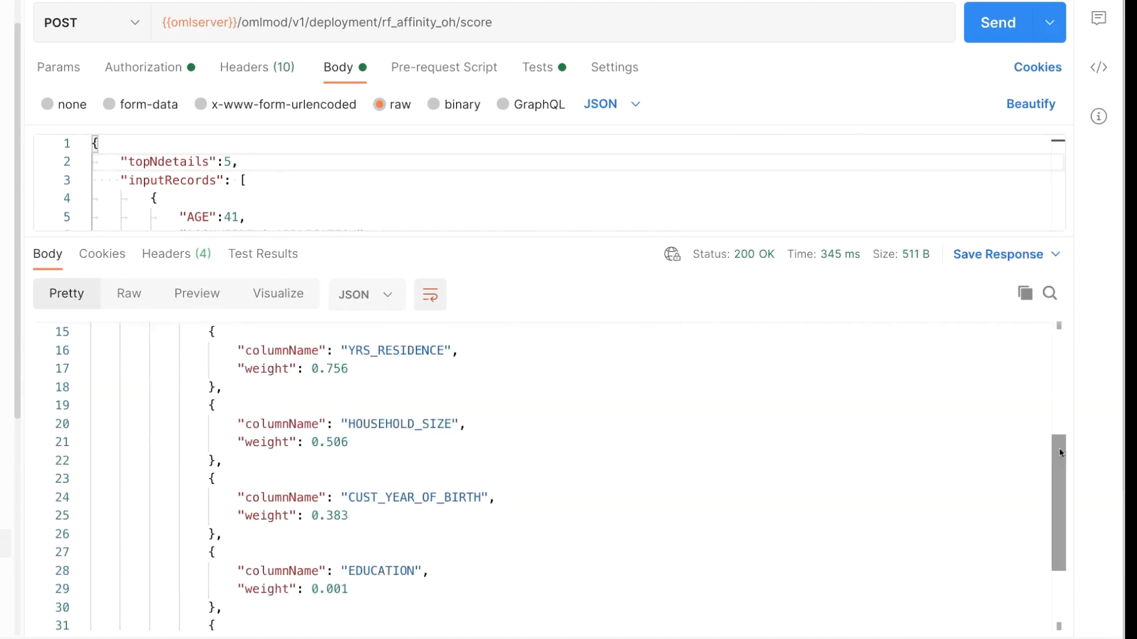
pyautogui.moveTo(1059, 453); pyautogui.dragTo(1054, 476)
pyautogui.click(270, 294)
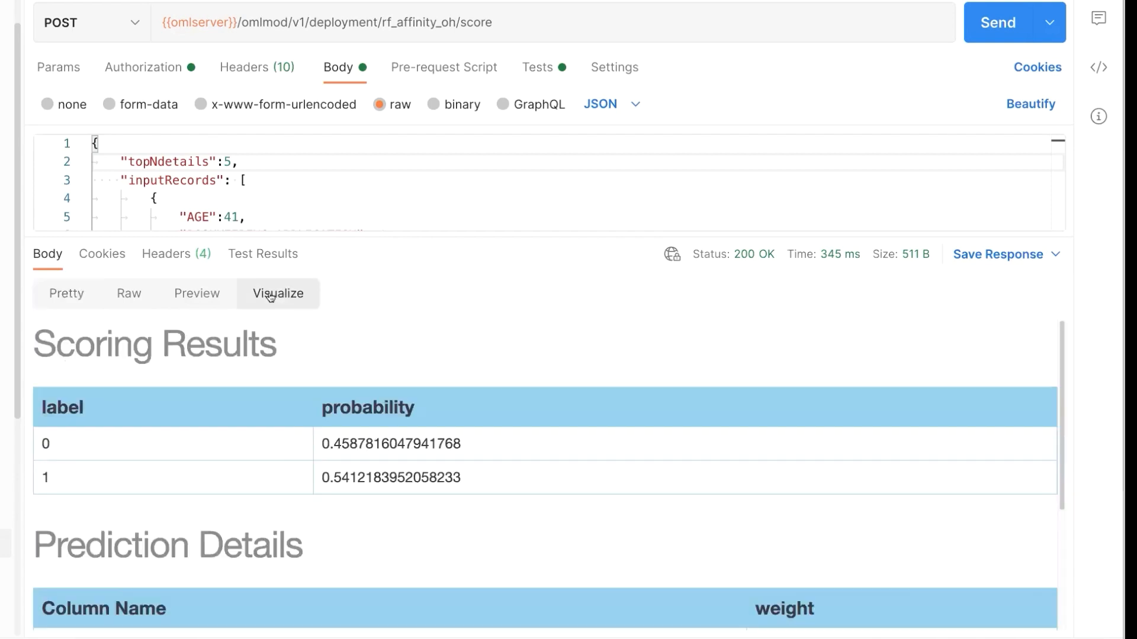
pyautogui.moveTo(1060, 415); pyautogui.dragTo(1044, 505)
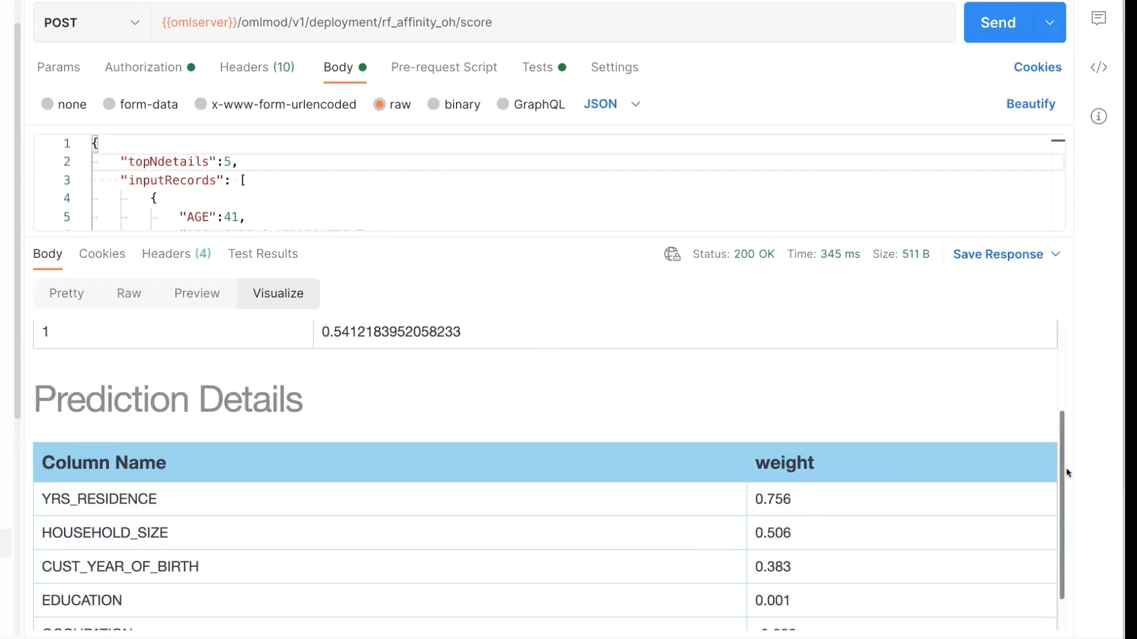
pyautogui.moveTo(1062, 475); pyautogui.dragTo(1062, 453)
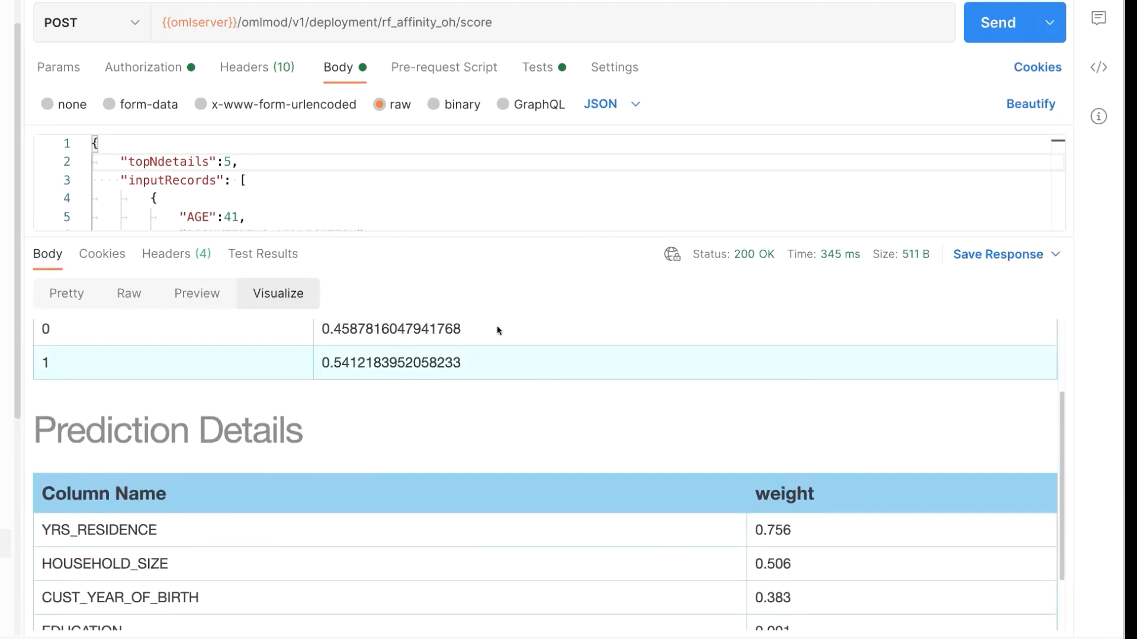